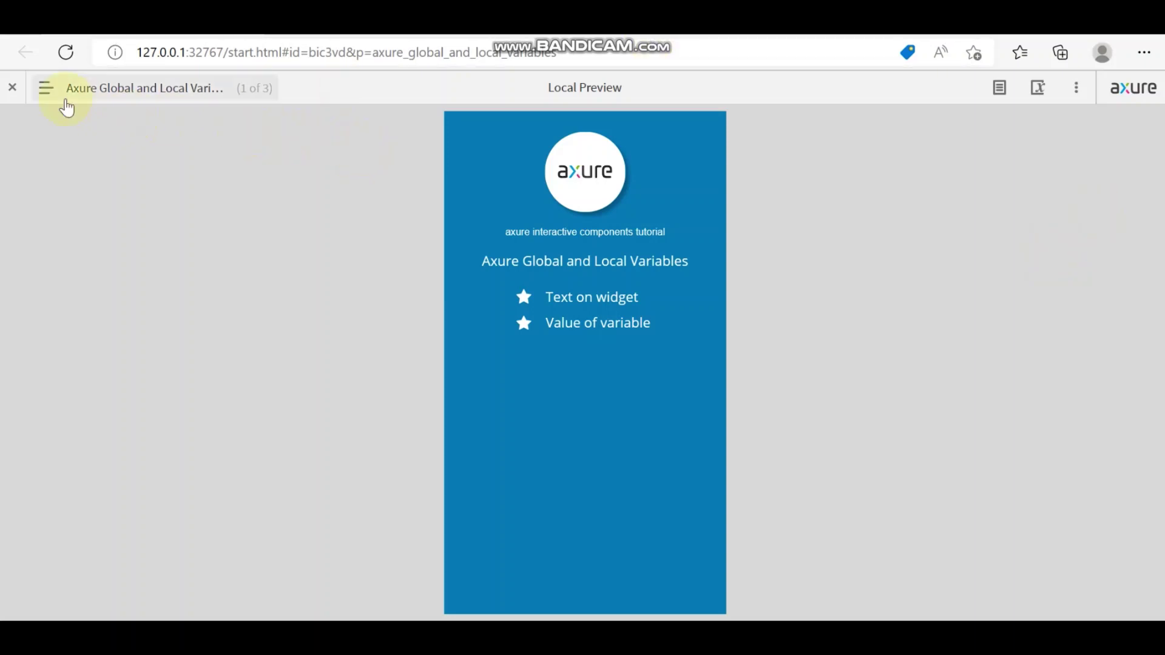
Step: Open the Demo page from the prototype's pages sidebar
left_click(54, 94)
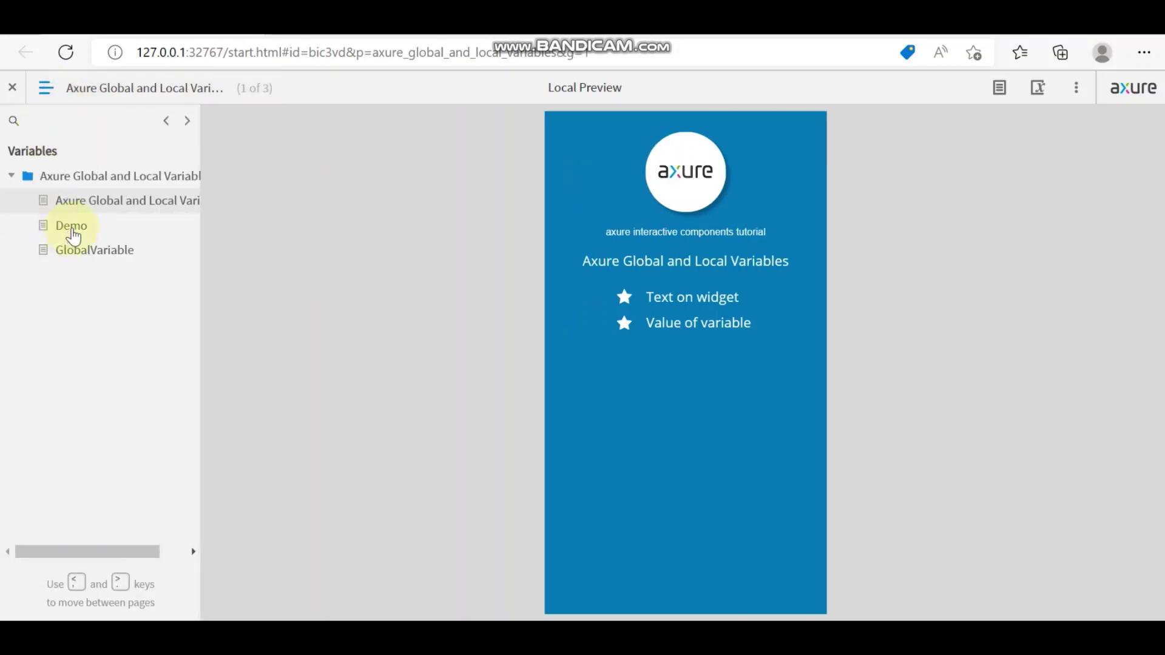
left_click(73, 228)
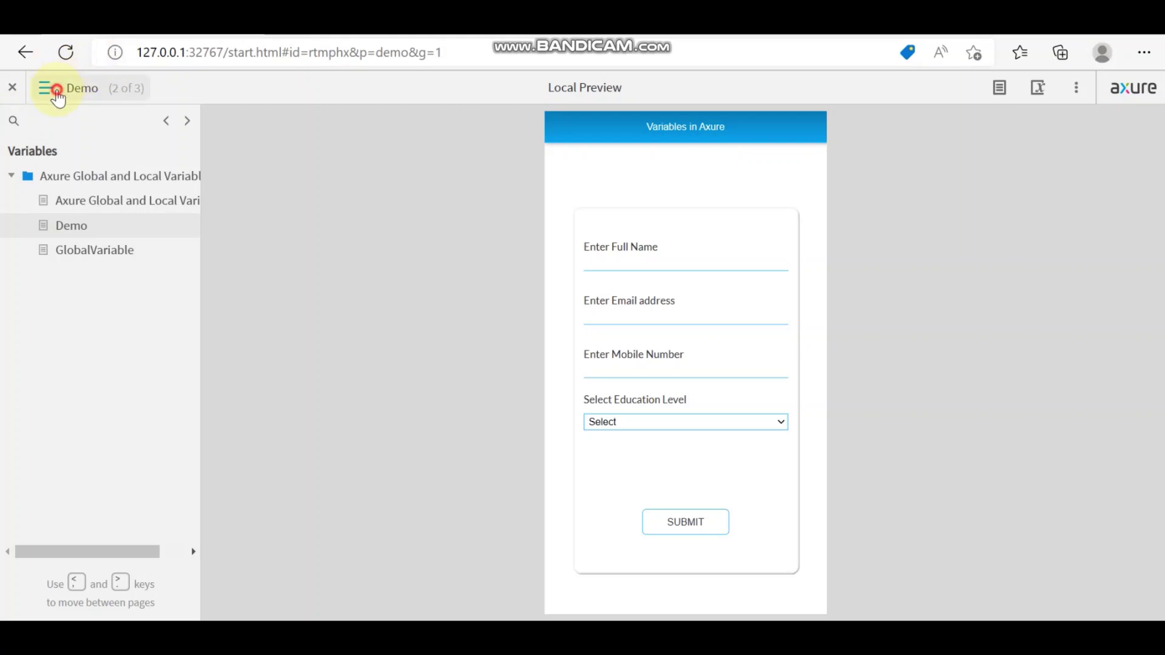
Step: Enter a full name, the saved e-mail and a mobile number, choose Graduate, and submit
left_click(47, 89)
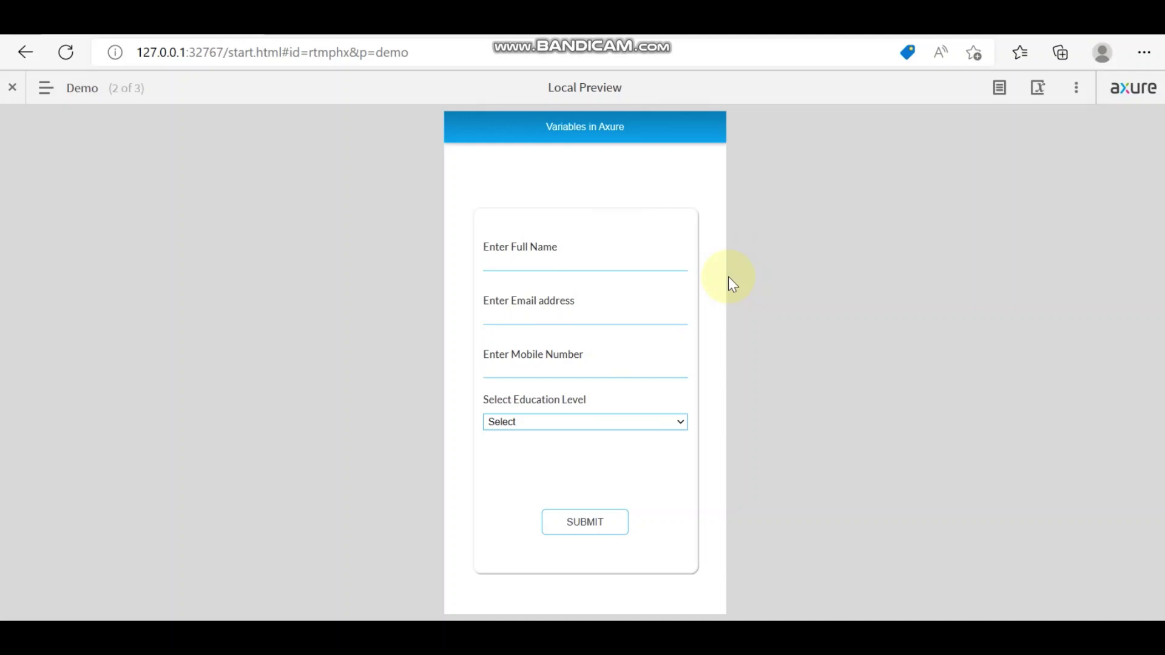
left_click(606, 266)
left_click(560, 316)
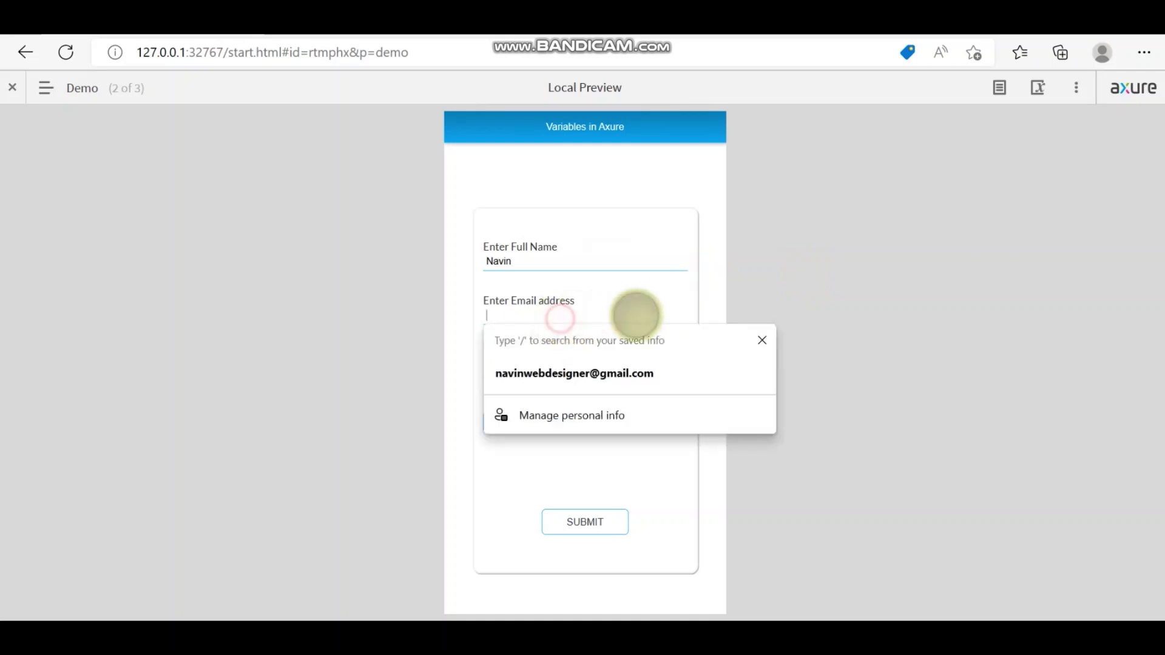
left_click(605, 379)
left_click(546, 368)
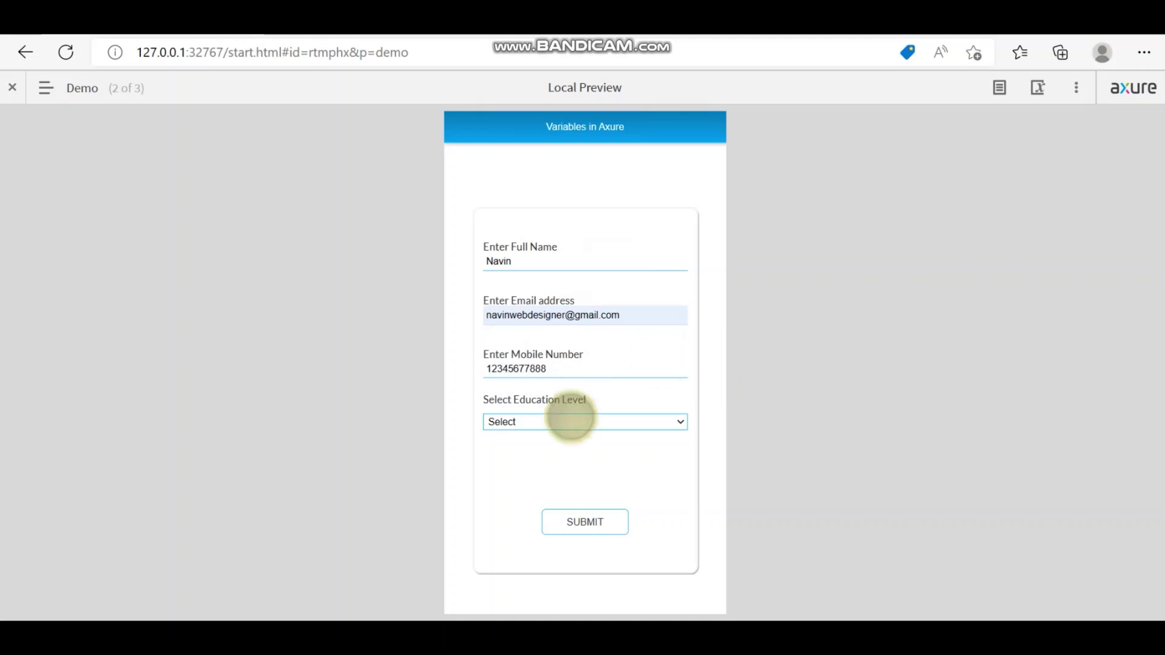
left_click(601, 425)
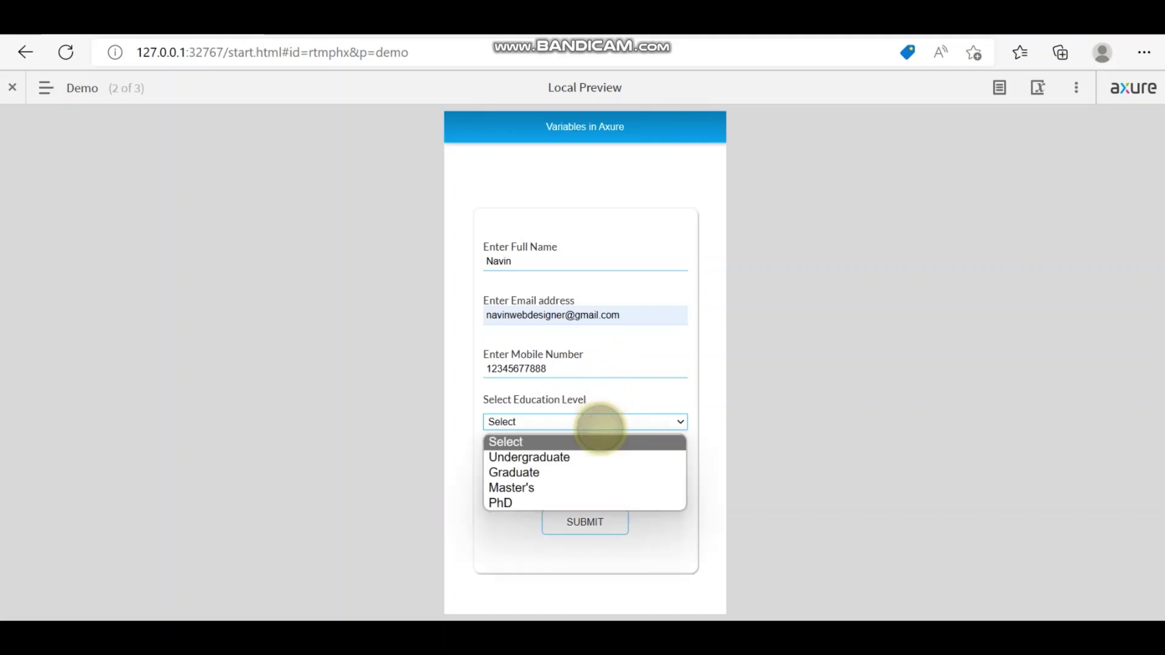
left_click(594, 472)
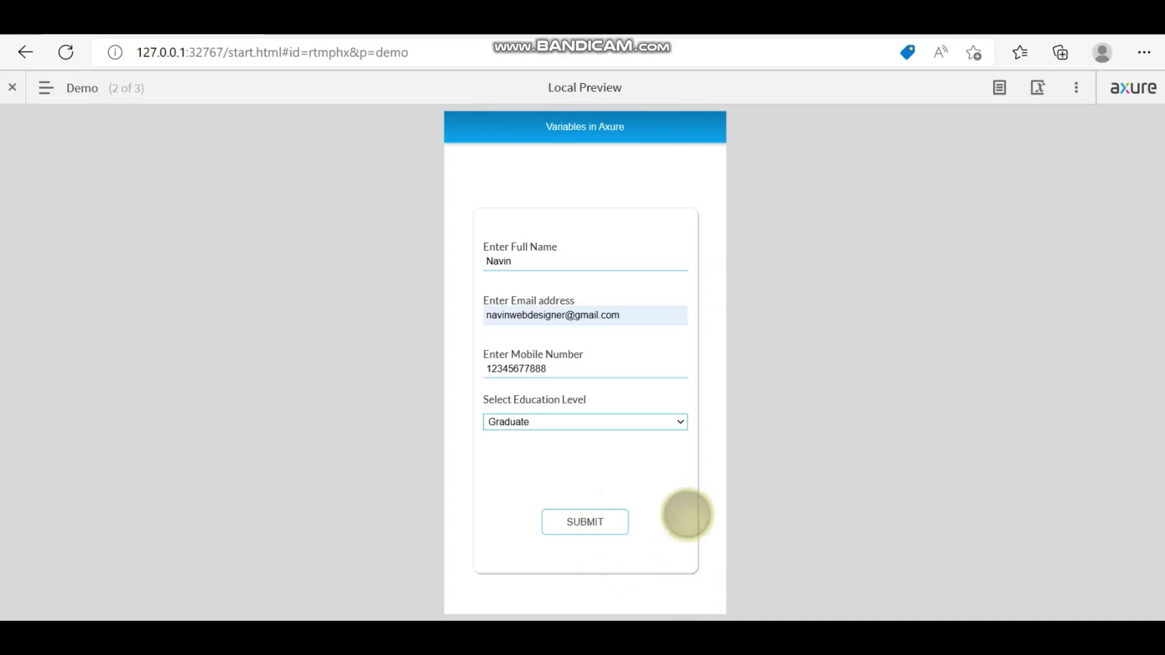
left_click(600, 525)
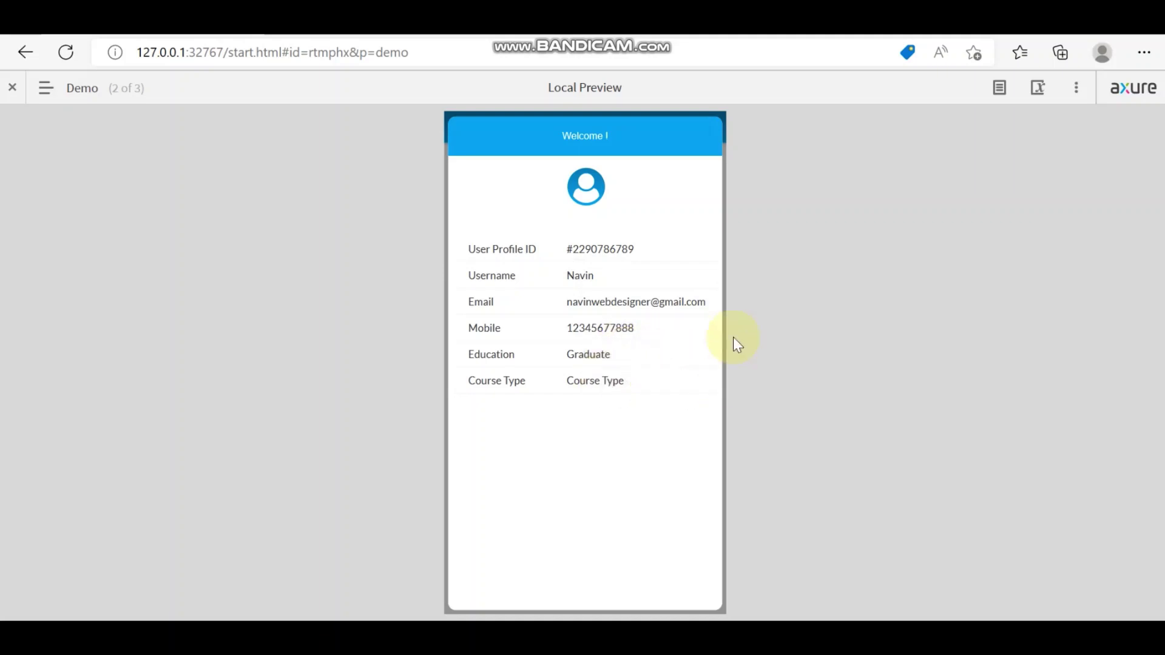
Step: Check the submitted values on the GlobalVariable page, switching back and forth and ending on Demo
left_click(54, 97)
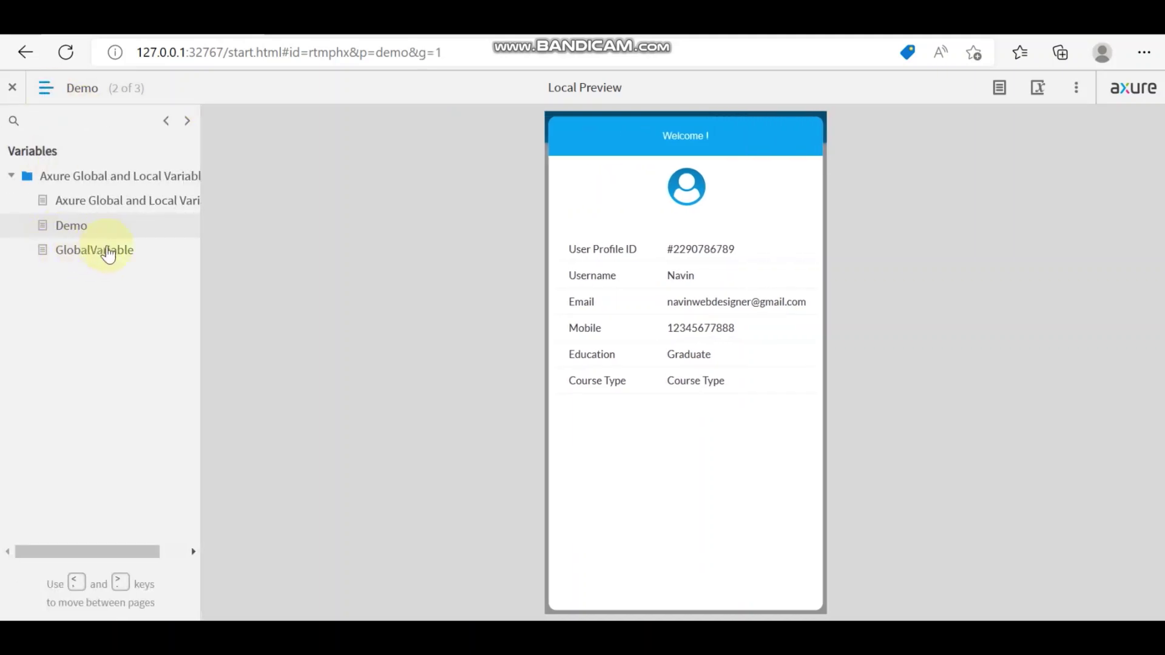
left_click(85, 254)
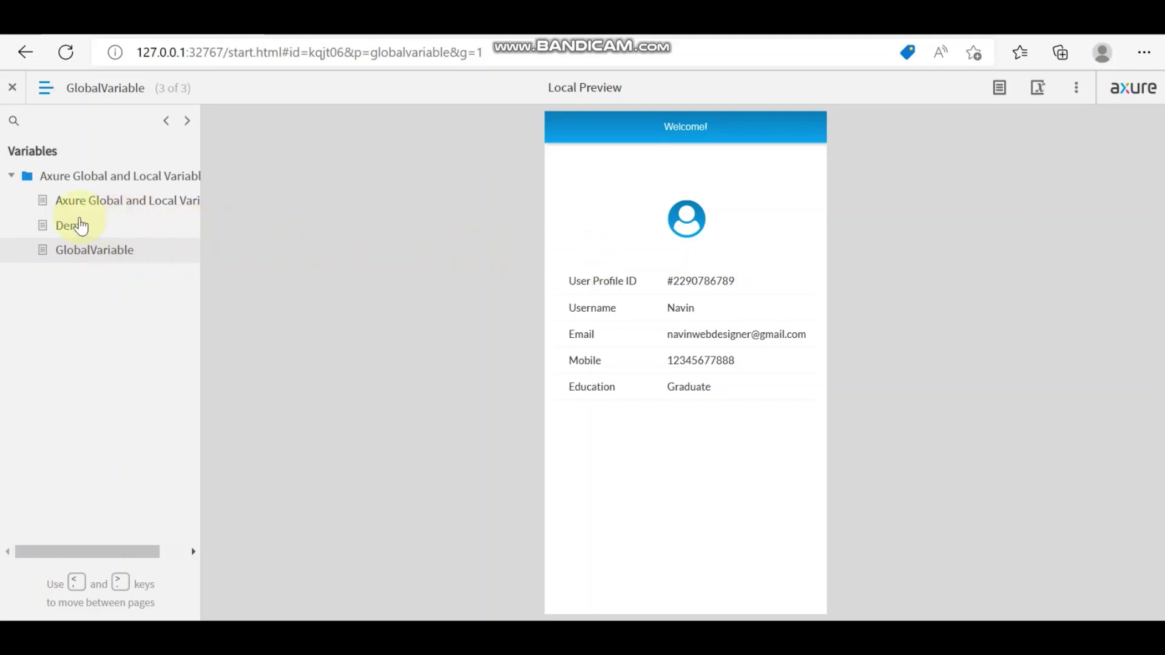
left_click(80, 231)
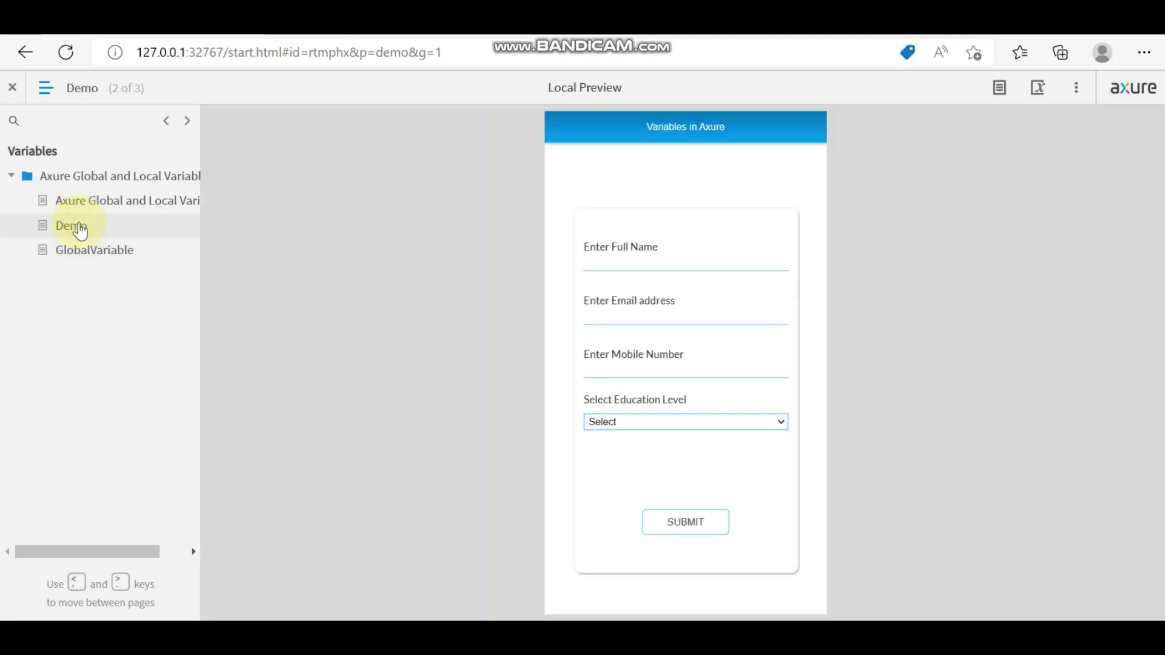
left_click(88, 258)
left_click(80, 224)
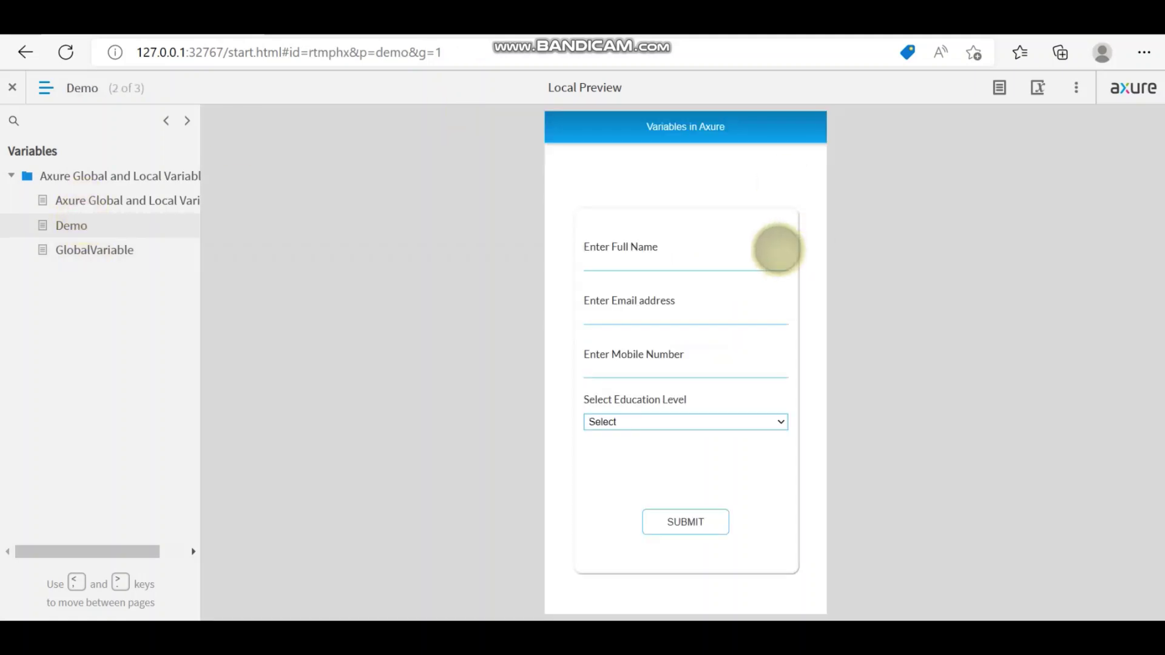
left_click(81, 249)
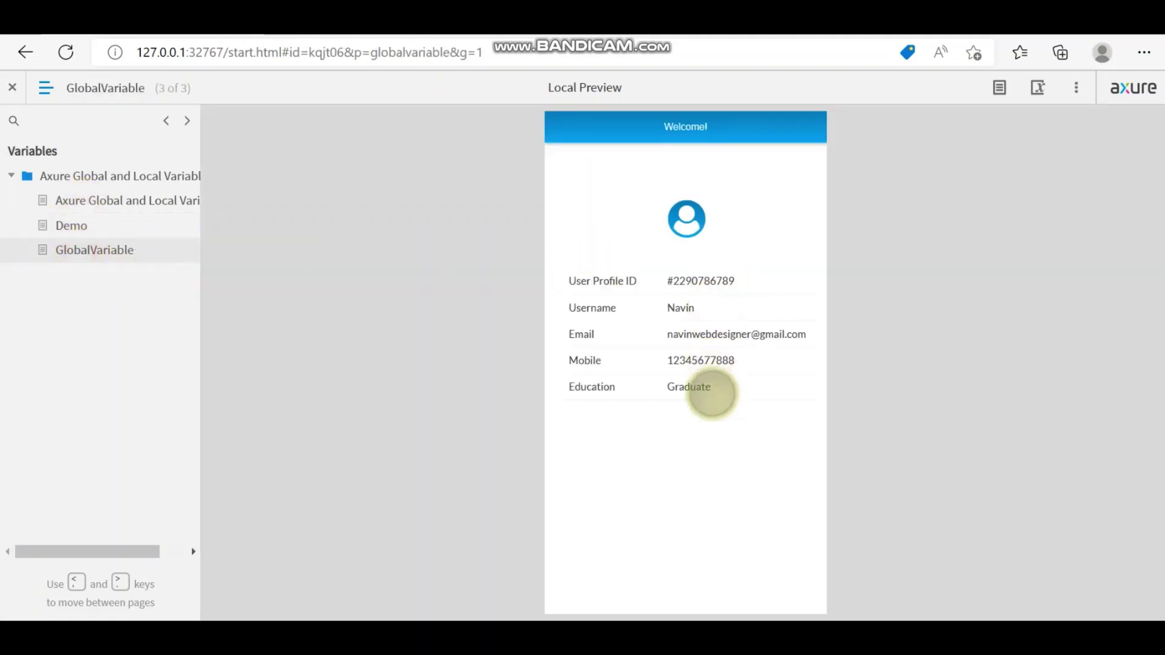
left_click(82, 226)
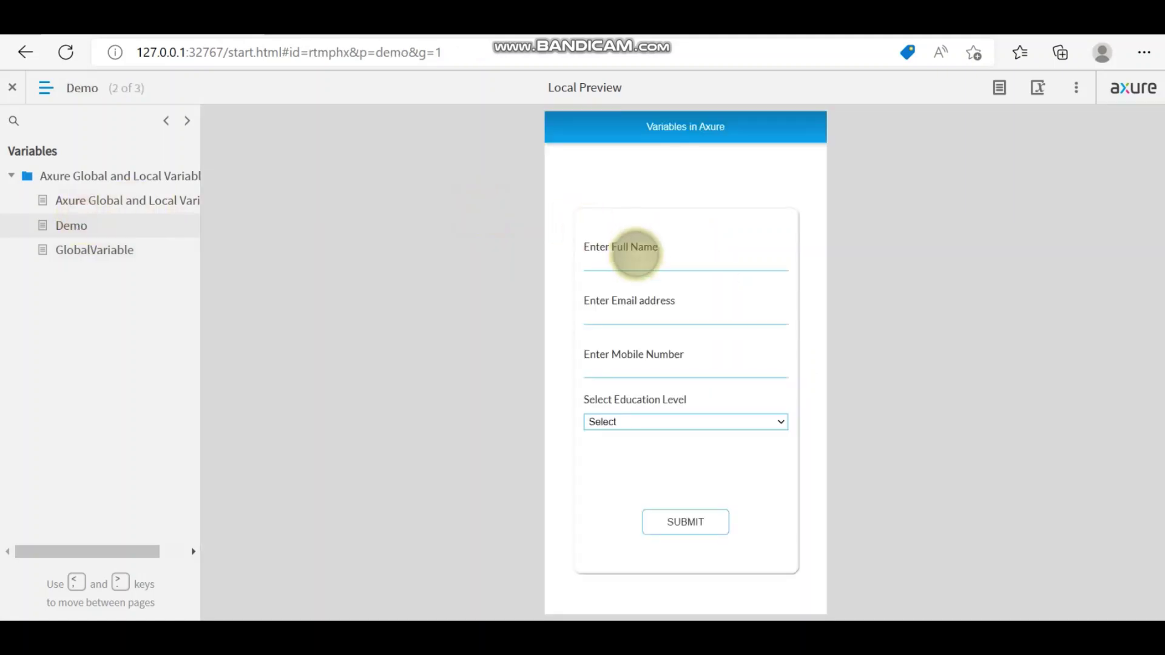
Step: Enter a new full name, e-mail address and mobile number in the sign-up form
left_click(636, 263)
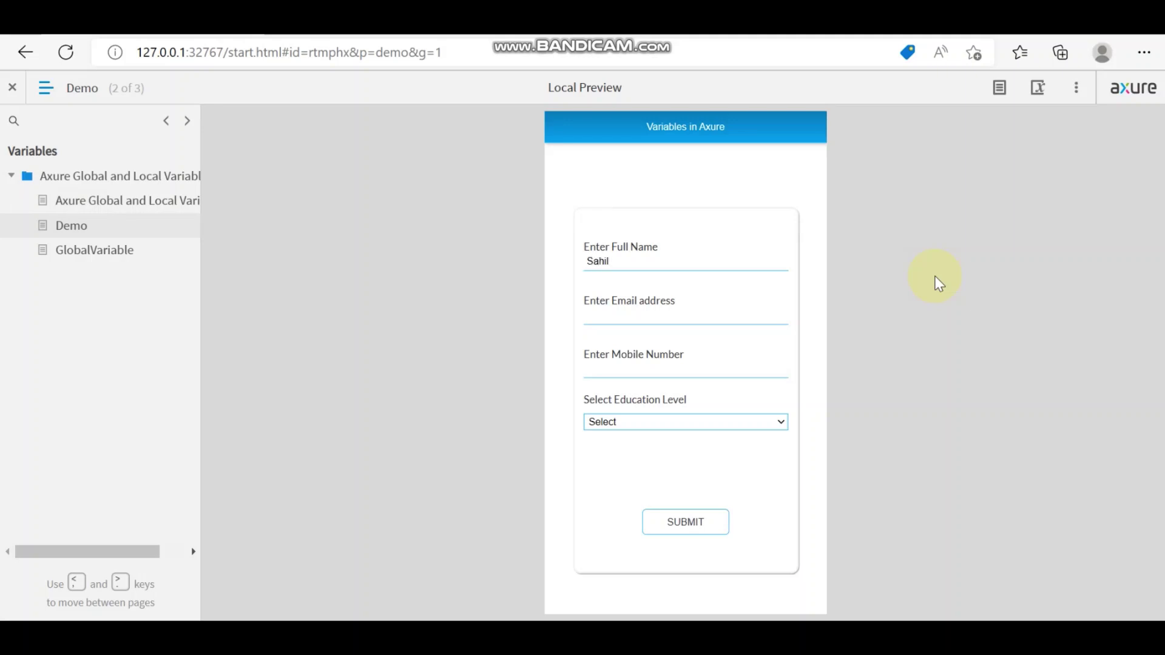
left_click(716, 313)
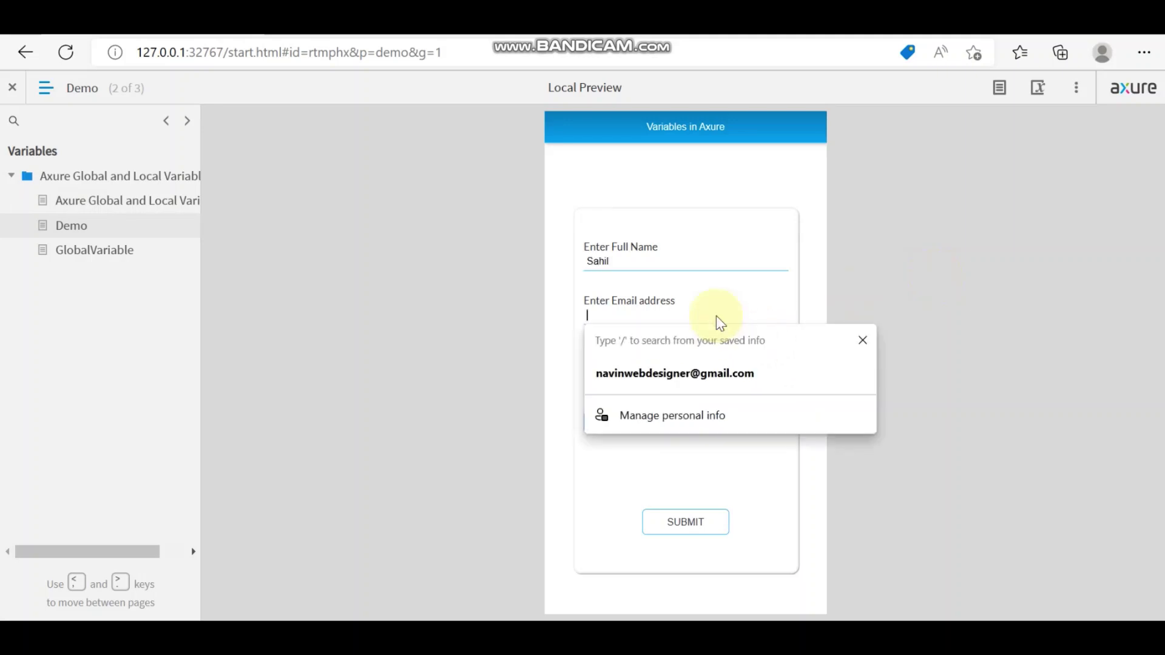
type("Sahil")
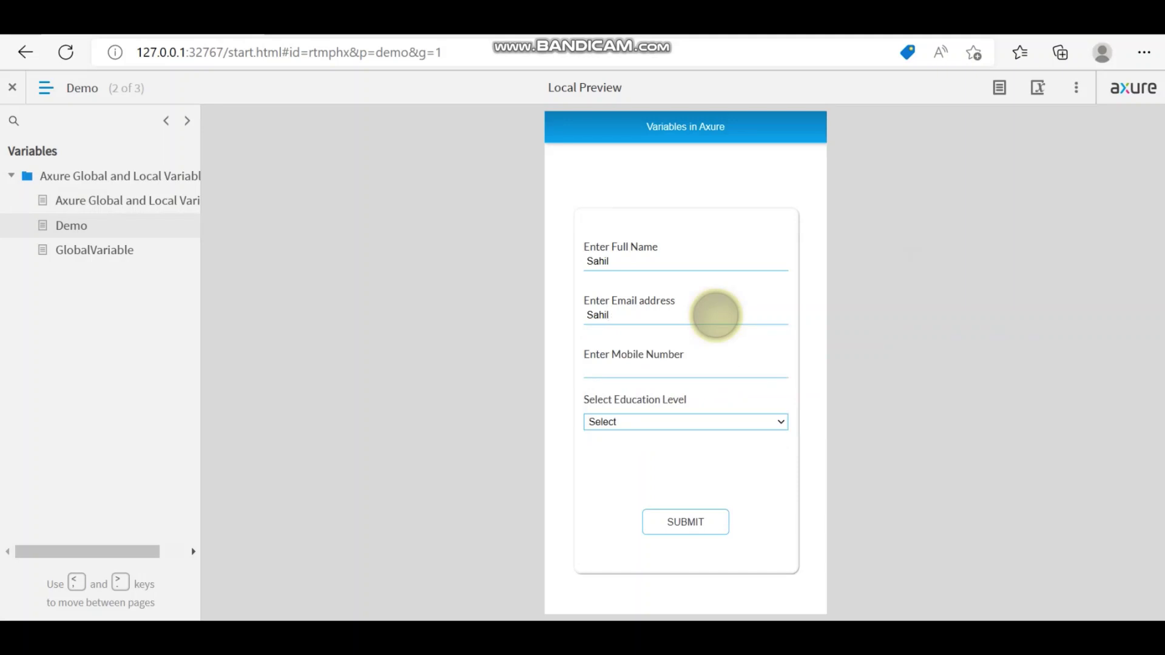
type("@example.com")
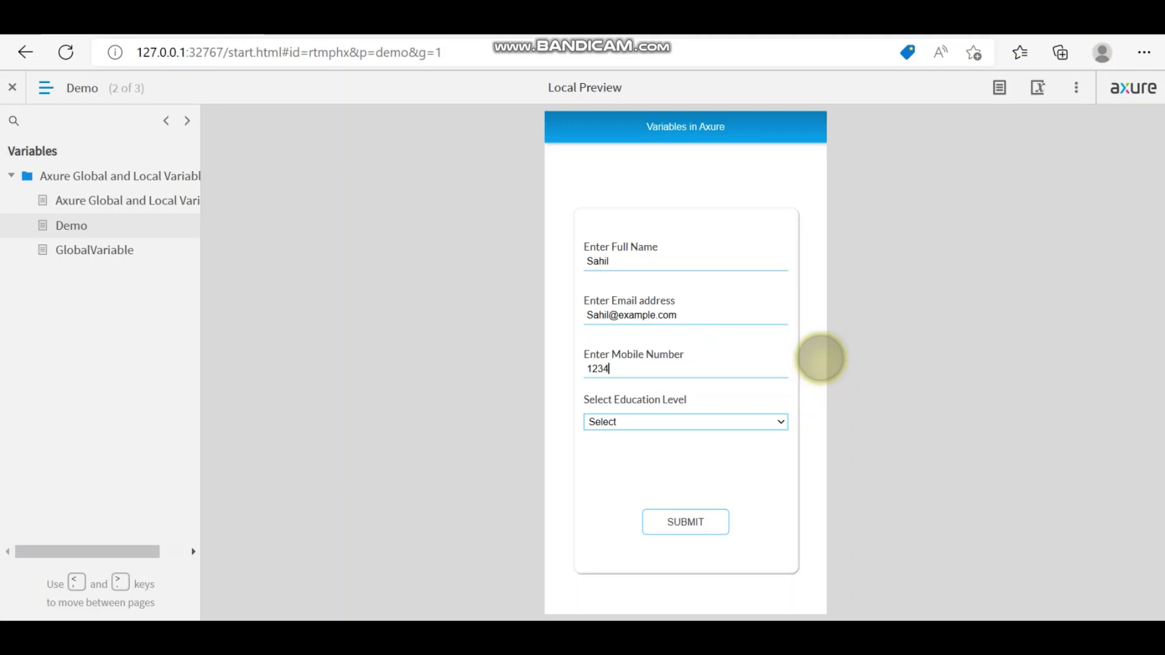
type("1234567890")
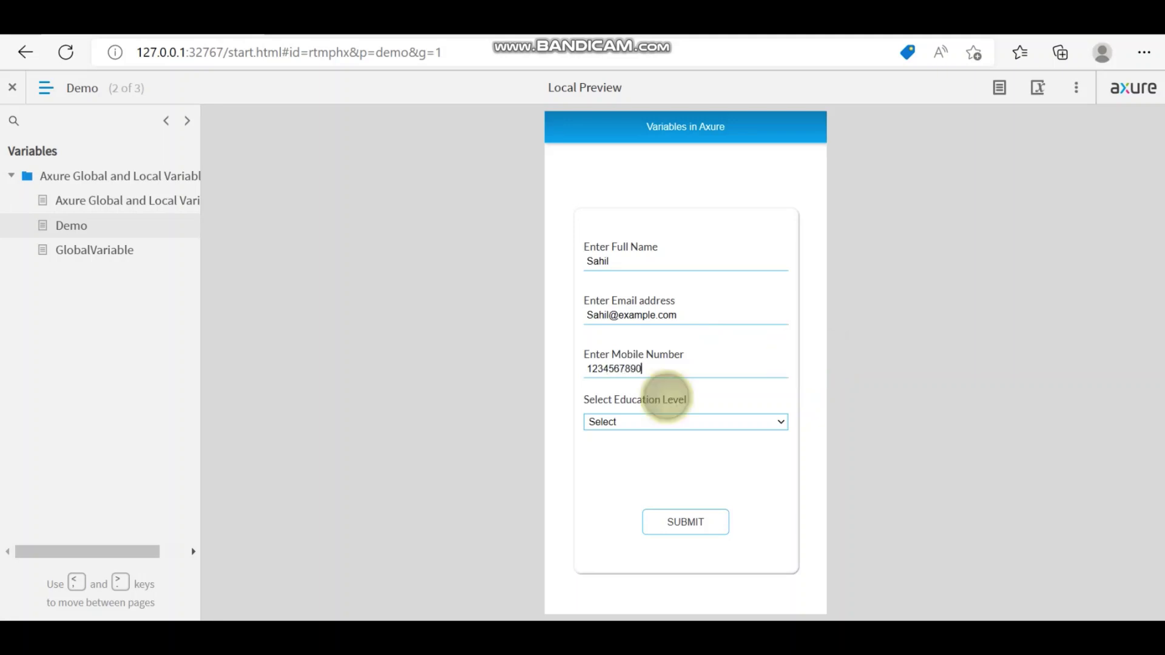
Step: Choose PhD, submit the form, and view the new values on the GlobalVariable page
left_click(634, 422)
left_click(636, 504)
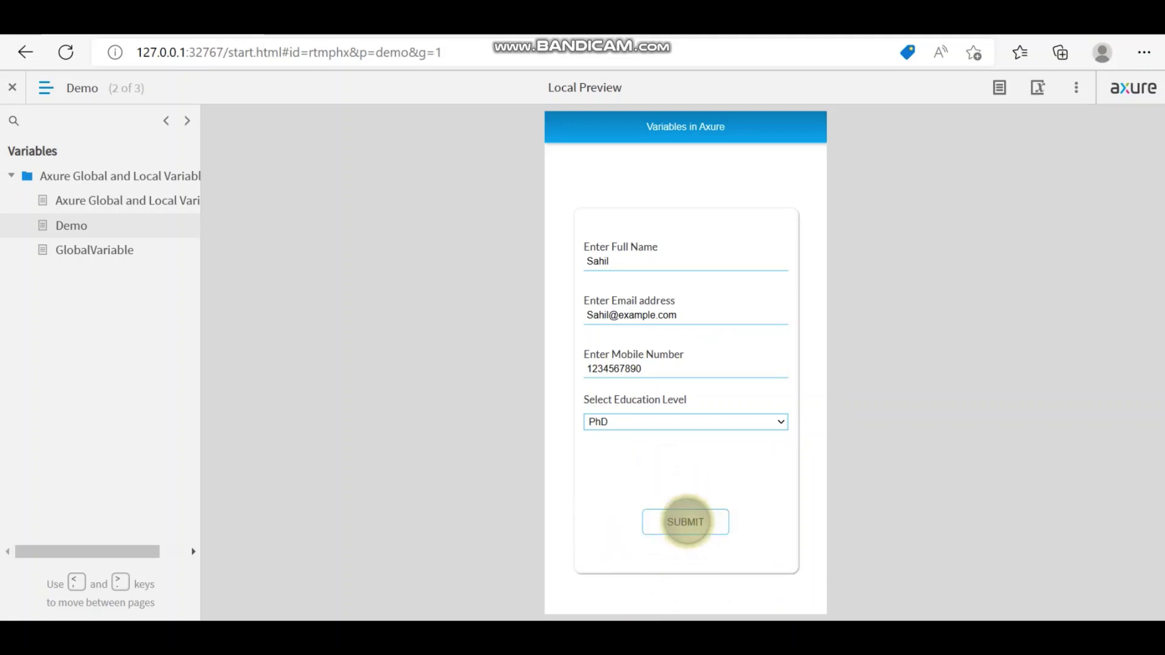
left_click(682, 519)
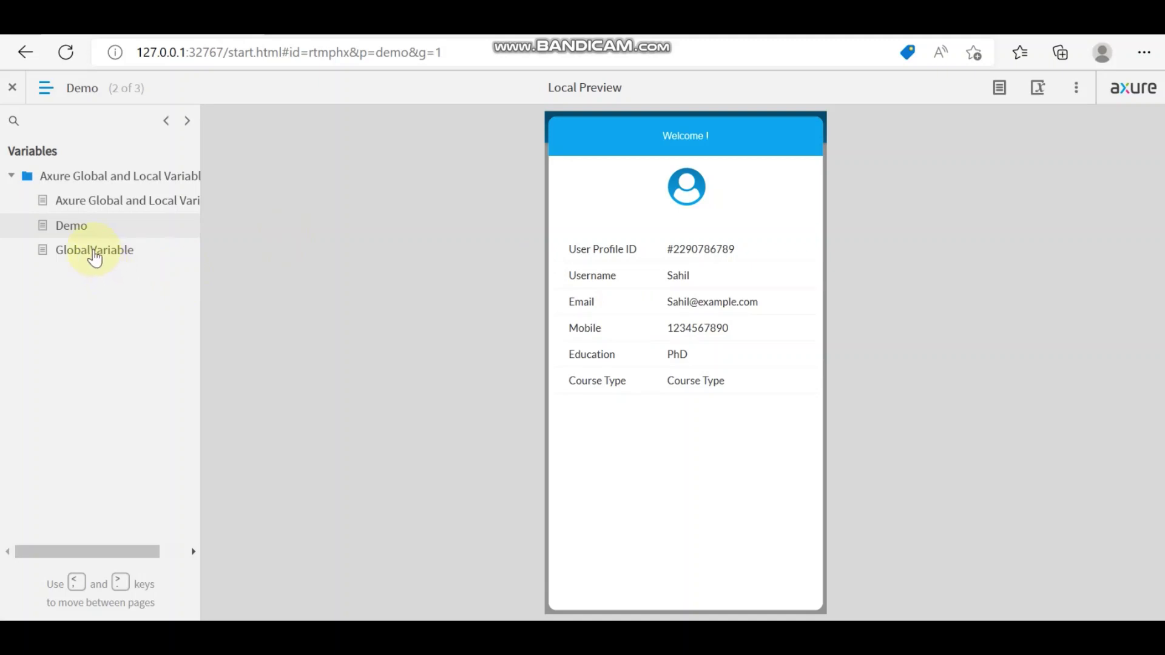
left_click(94, 250)
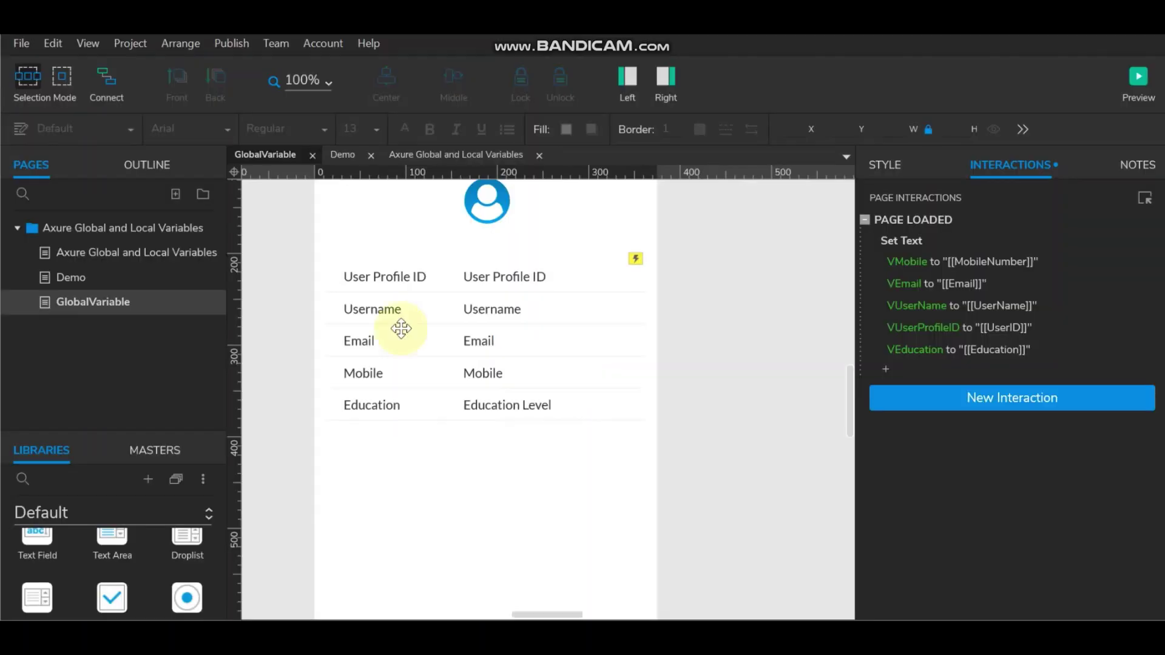
Step: Add a new page named Demo after GlobalVariable
right_click(113, 304)
mouse_move(163, 312)
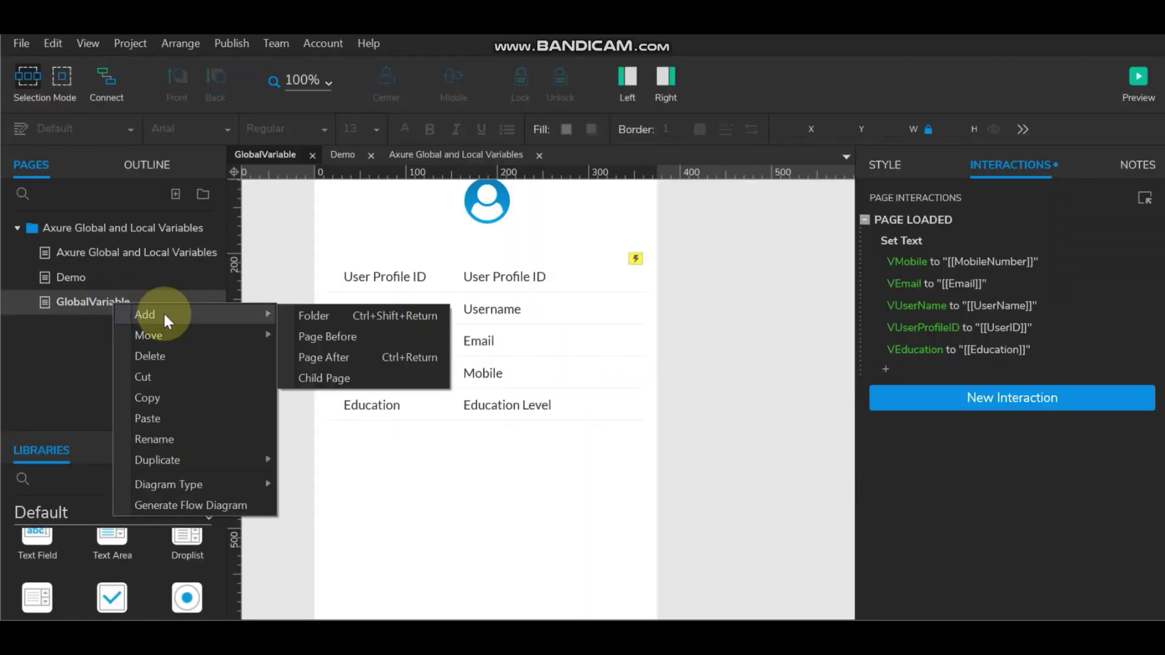
left_click(328, 359)
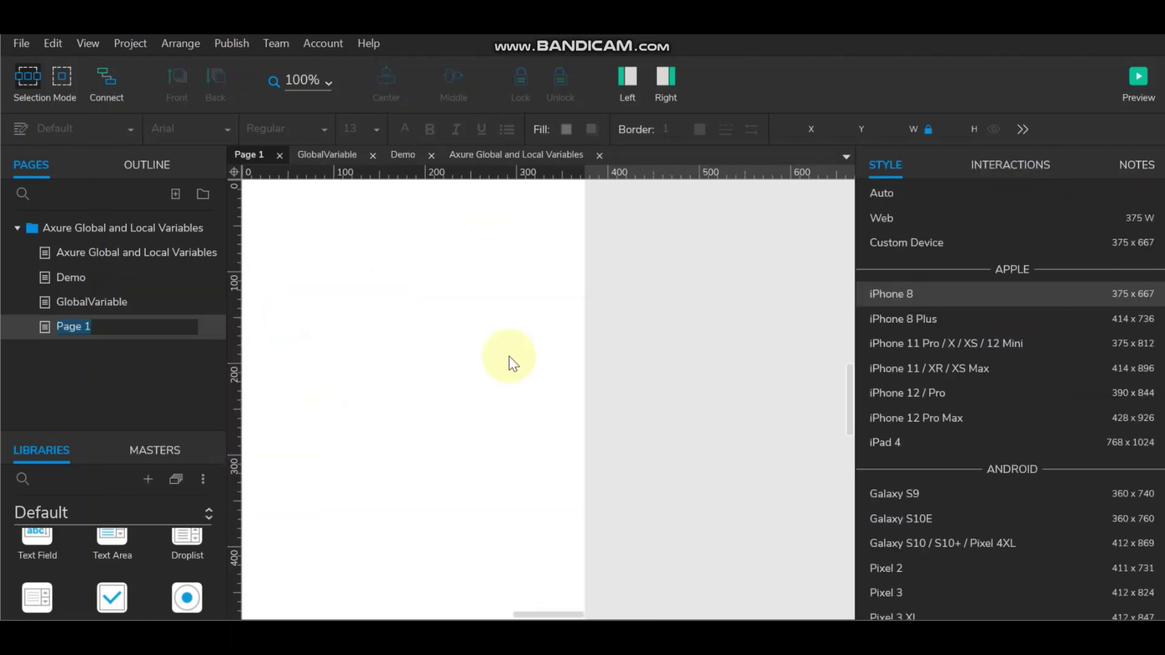
type("Demo")
left_click(485, 405)
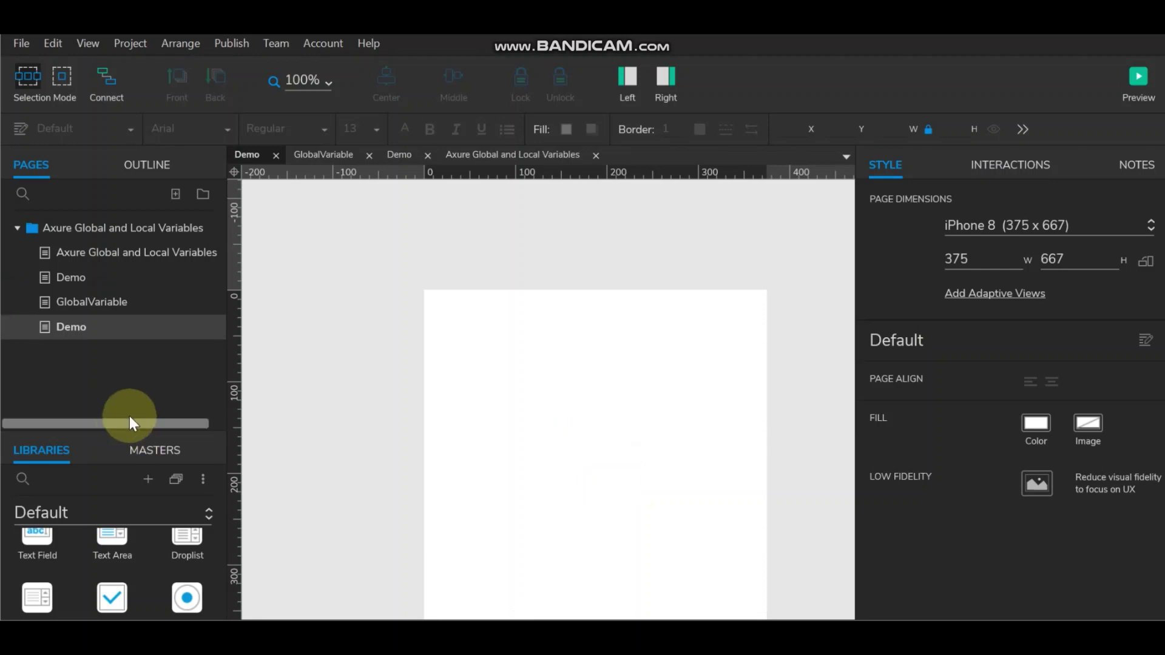
Step: Place a rectangle at the top-left and size it into a borderless 375×41 header strip
left_click_drag(122, 431, 133, 366)
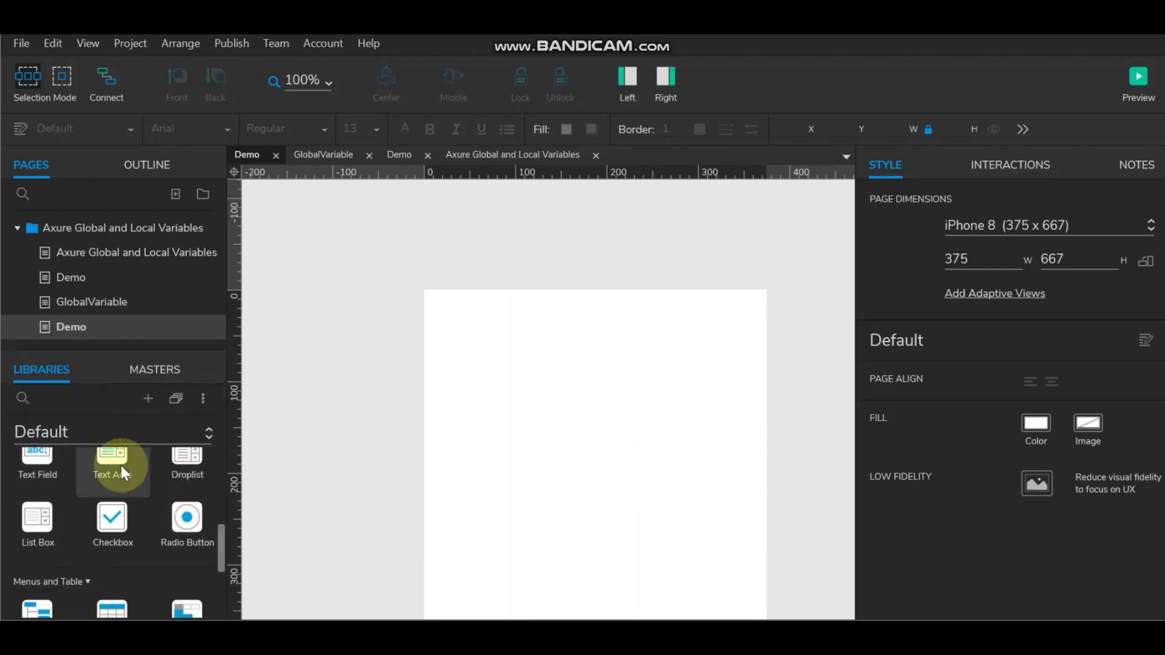
scroll(121, 465, "up", 2)
left_click_drag(46, 498, 551, 310)
left_click_drag(699, 369, 762, 371)
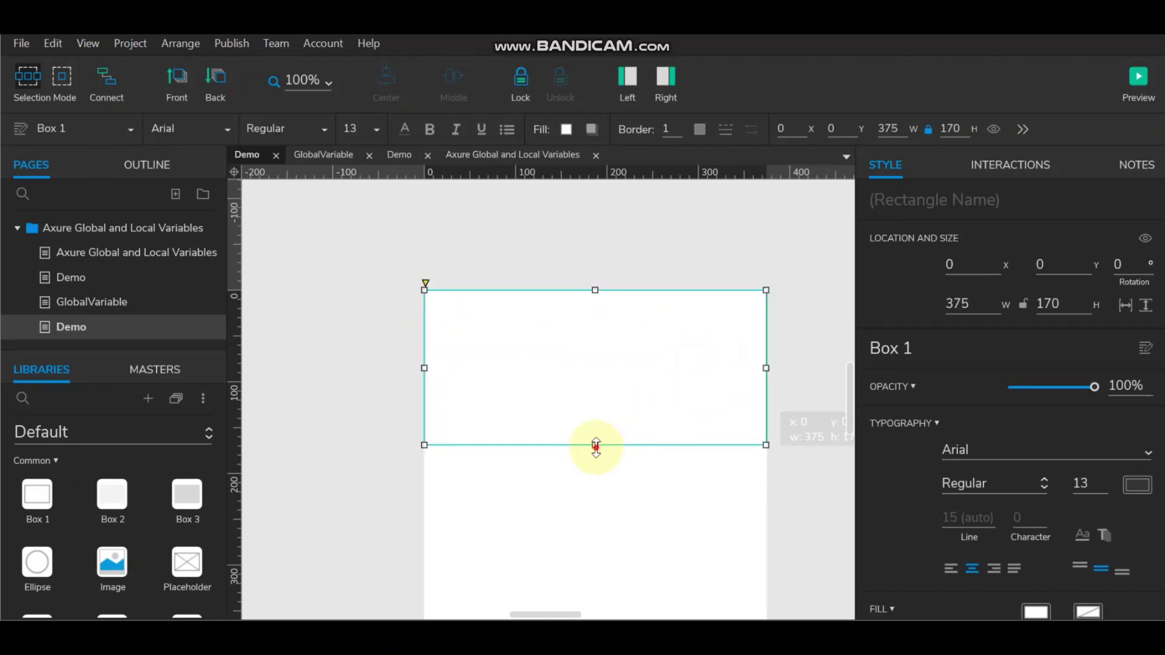
left_click_drag(595, 446, 600, 328)
left_click(639, 252)
left_click(637, 320)
left_click(679, 133)
Step: Fill the header strip with blue #0E7DB4
left_click(567, 129)
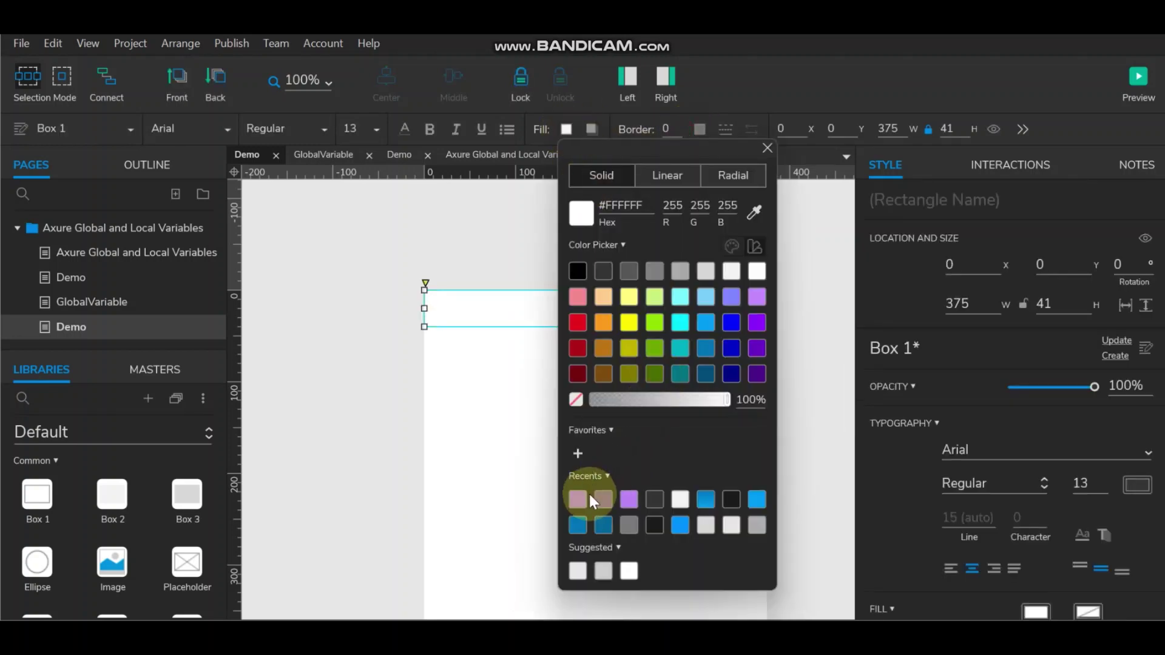
left_click(606, 500)
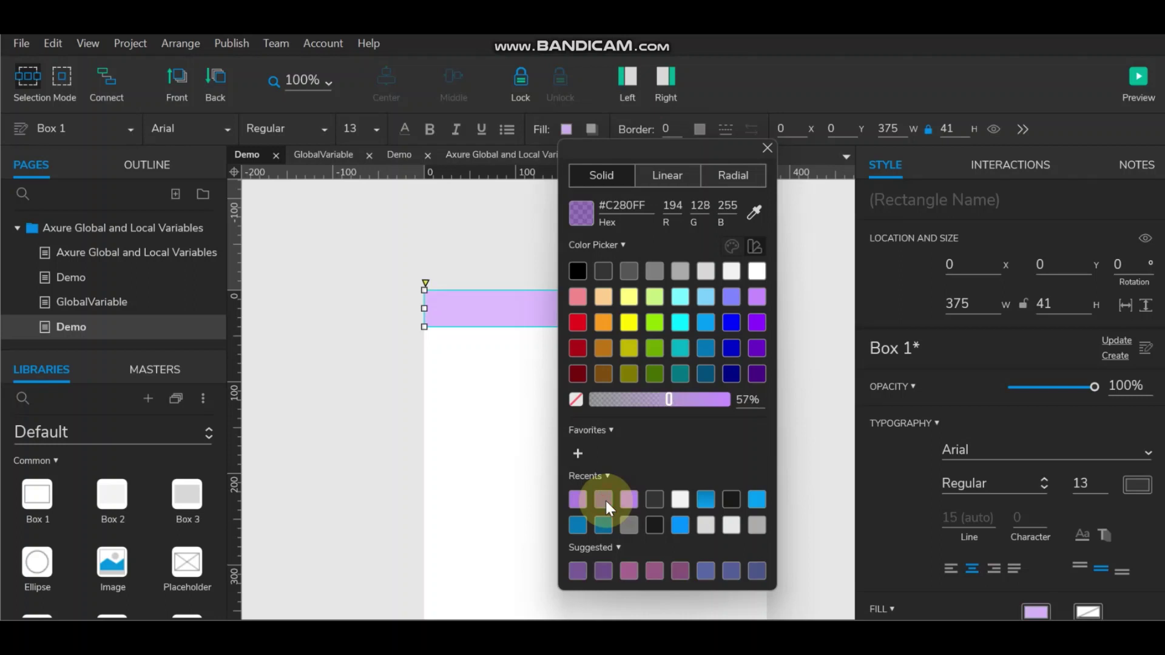
left_click(577, 520)
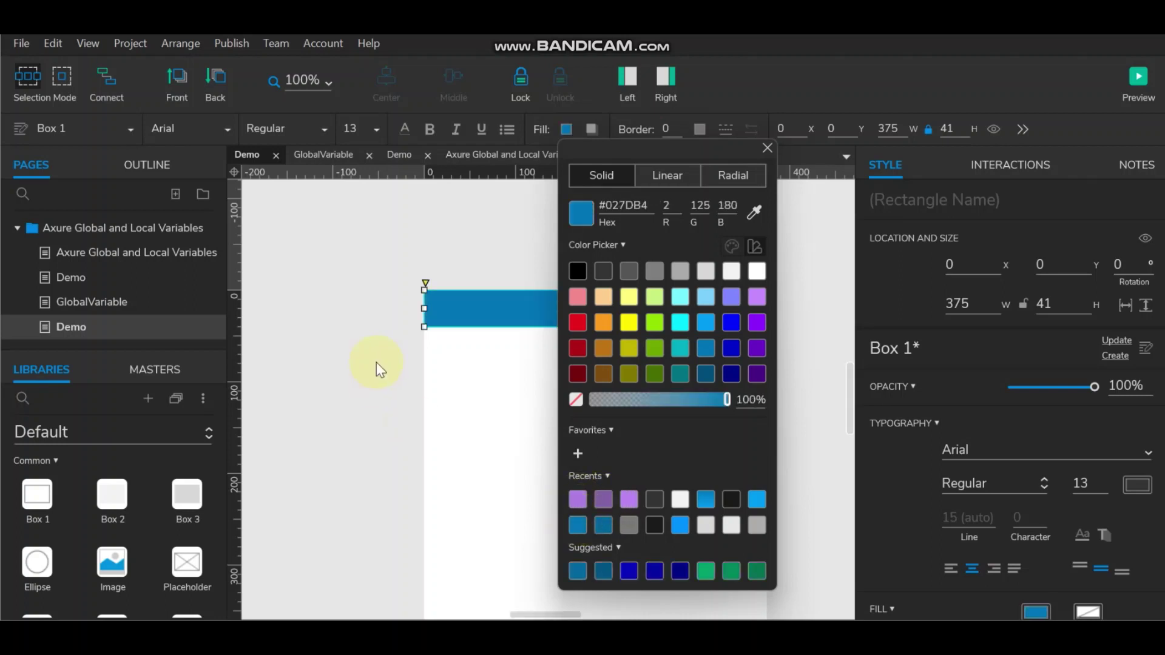
left_click(685, 257)
Step: Label the header 'Variables' and make its text white #FFFFFF
double_click(578, 307)
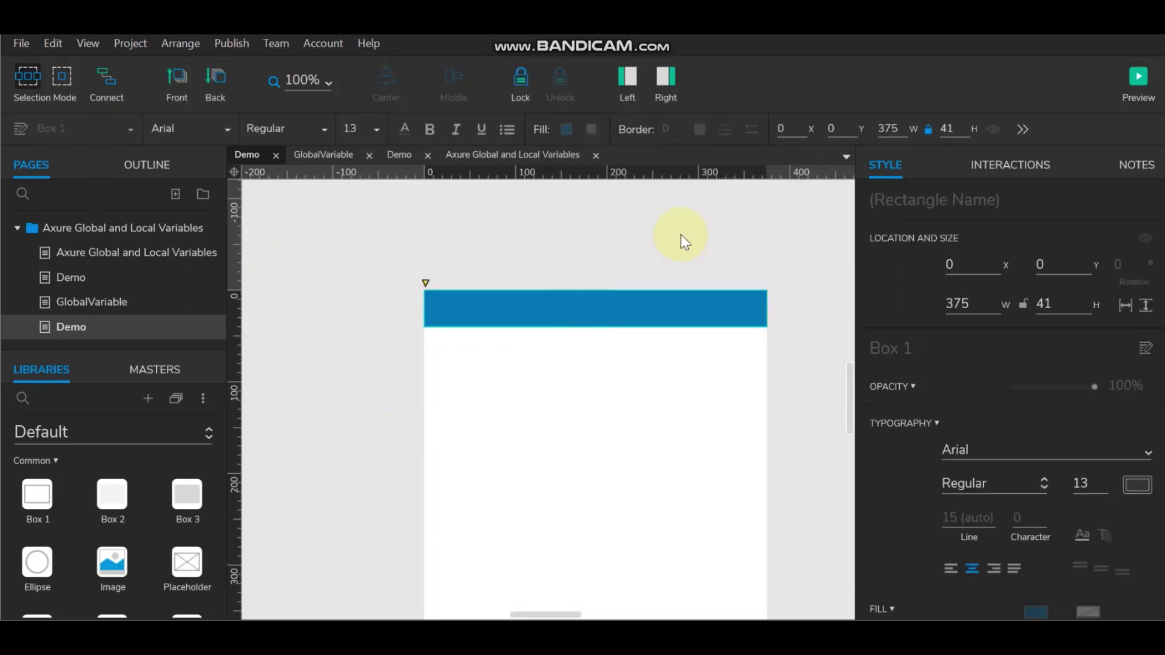
type("Variables")
left_click(680, 253)
left_click(642, 304)
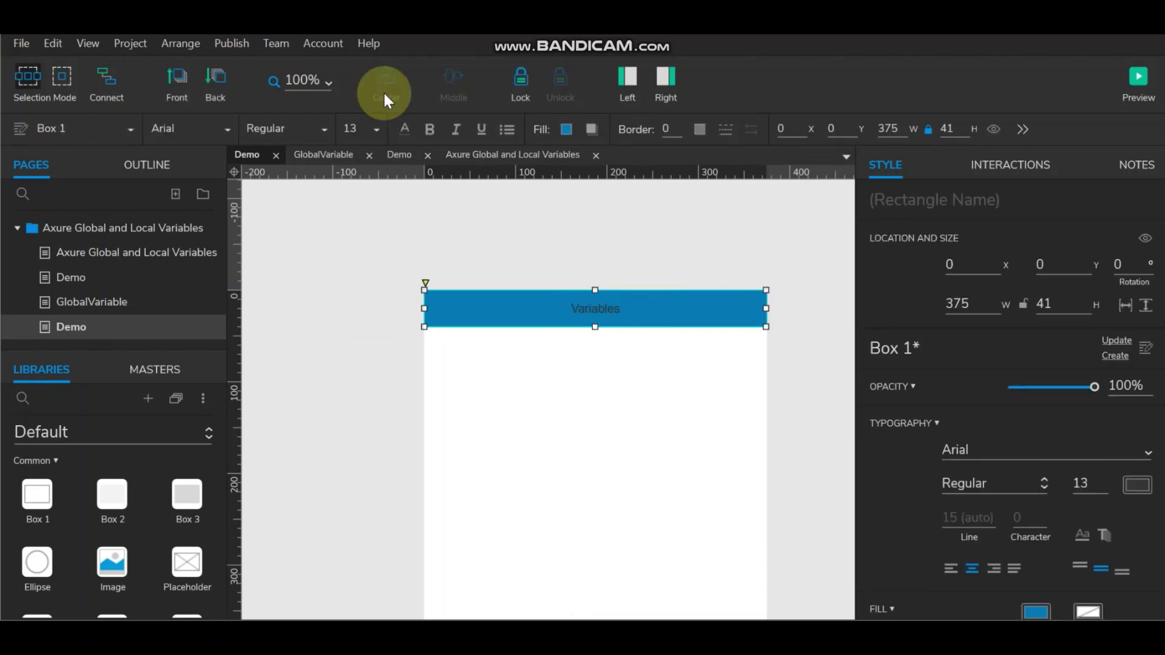
left_click(404, 130)
left_click(595, 243)
left_click(711, 261)
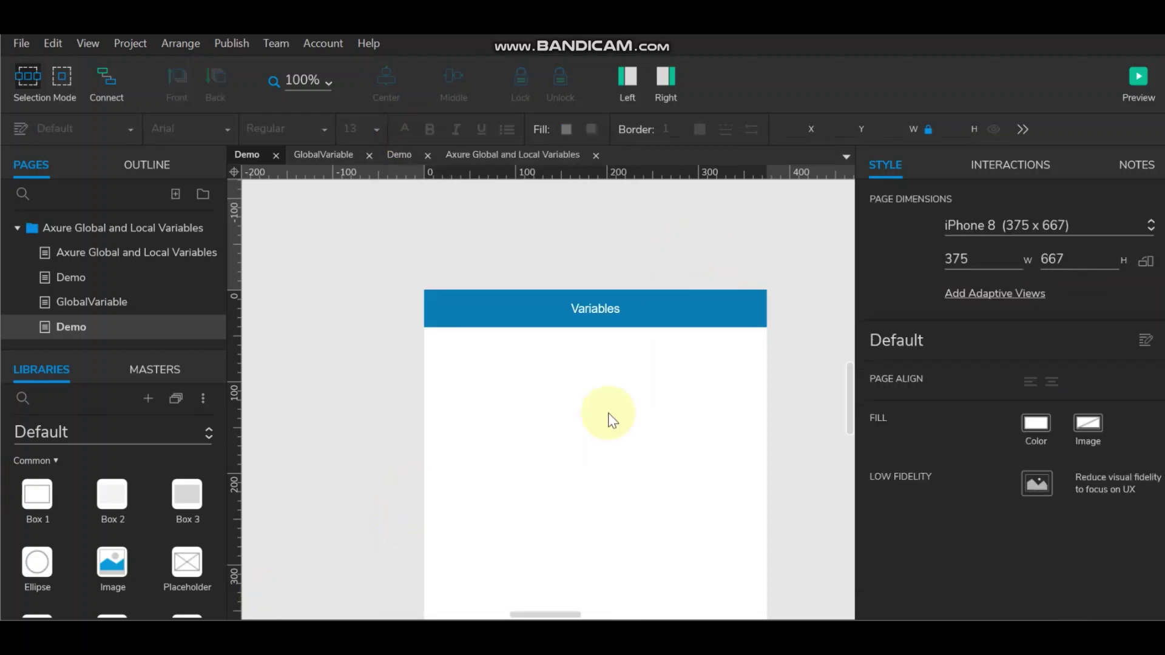
Step: Place a label and a text field below the header, narrowing the field to width 273
scroll(611, 417, "down", 3)
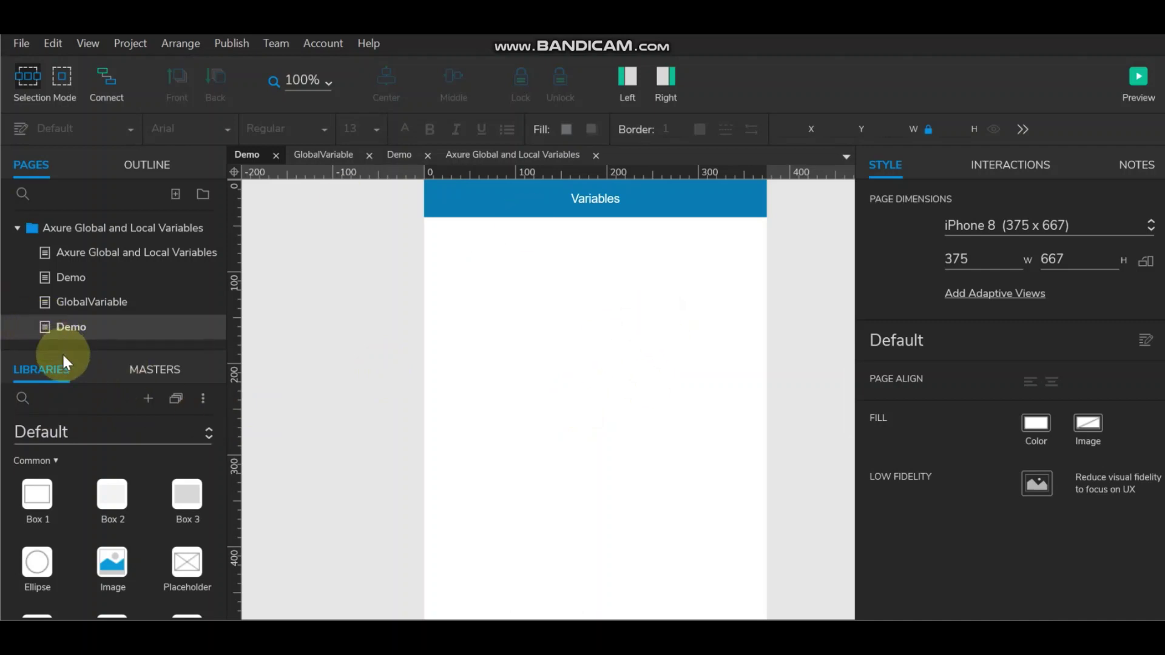
left_click_drag(58, 352, 60, 230)
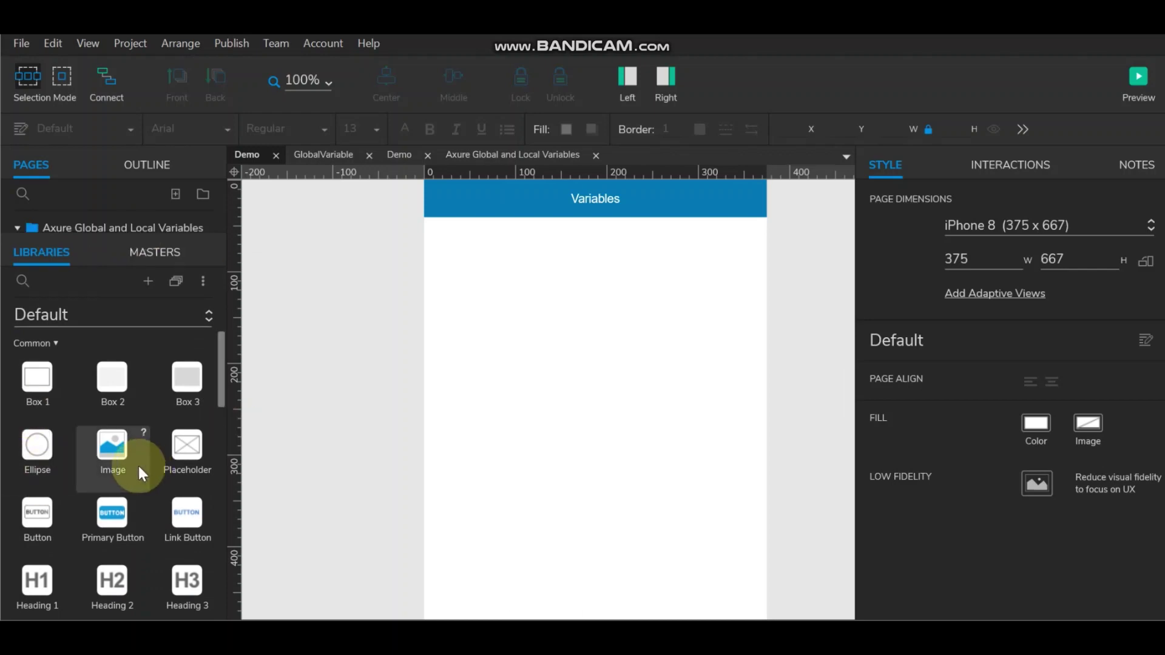
scroll(96, 512, "down", 3)
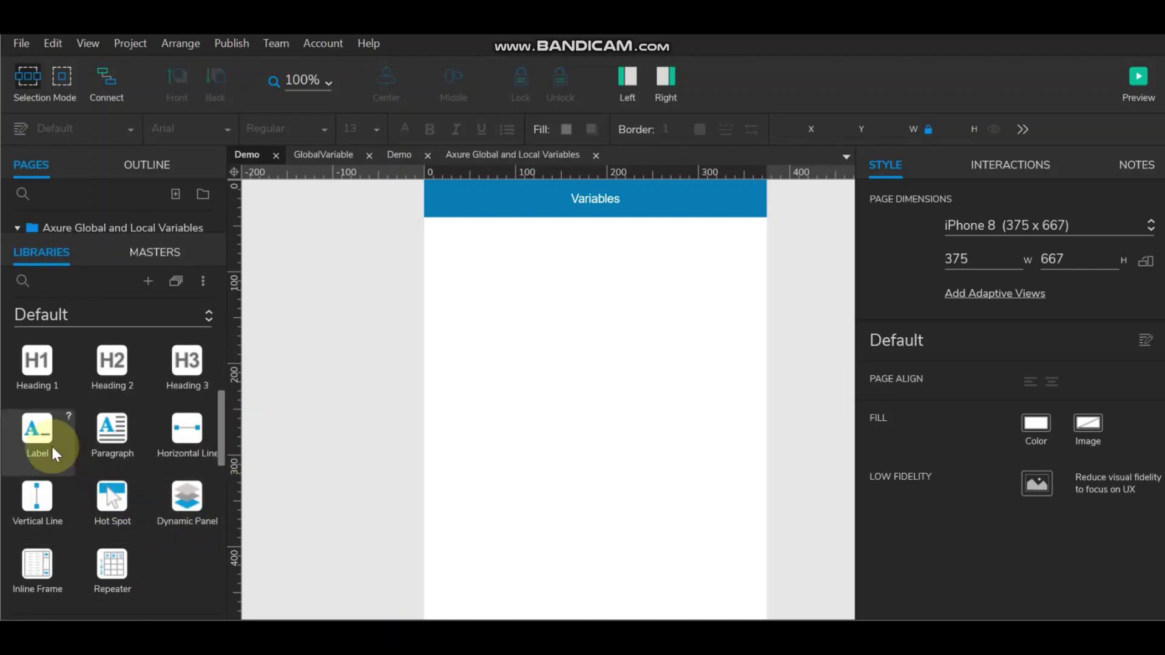
left_click_drag(51, 444, 465, 272)
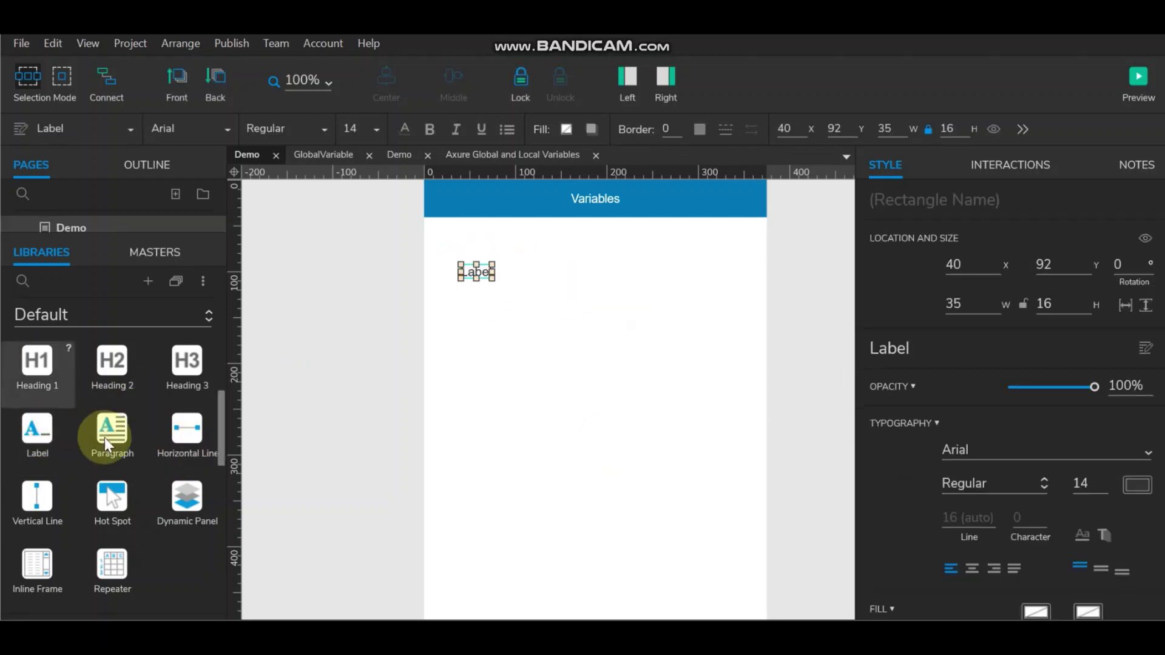
scroll(119, 538, "down", 2)
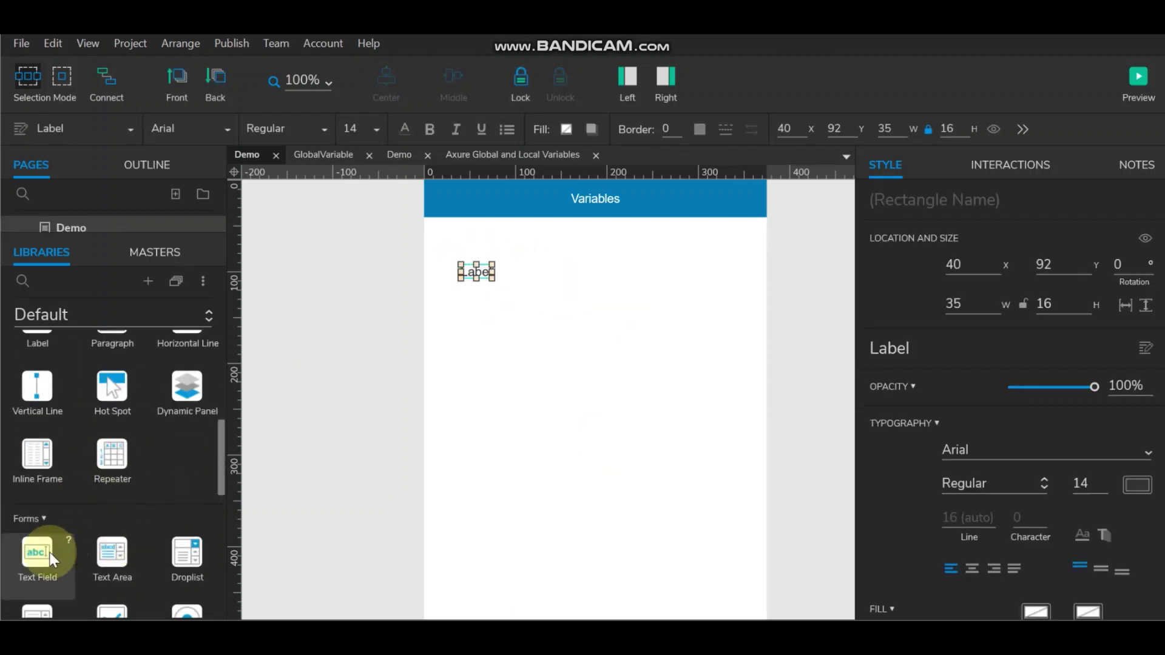
left_click_drag(37, 549, 501, 262)
left_click_drag(773, 271, 746, 274)
left_click(529, 307)
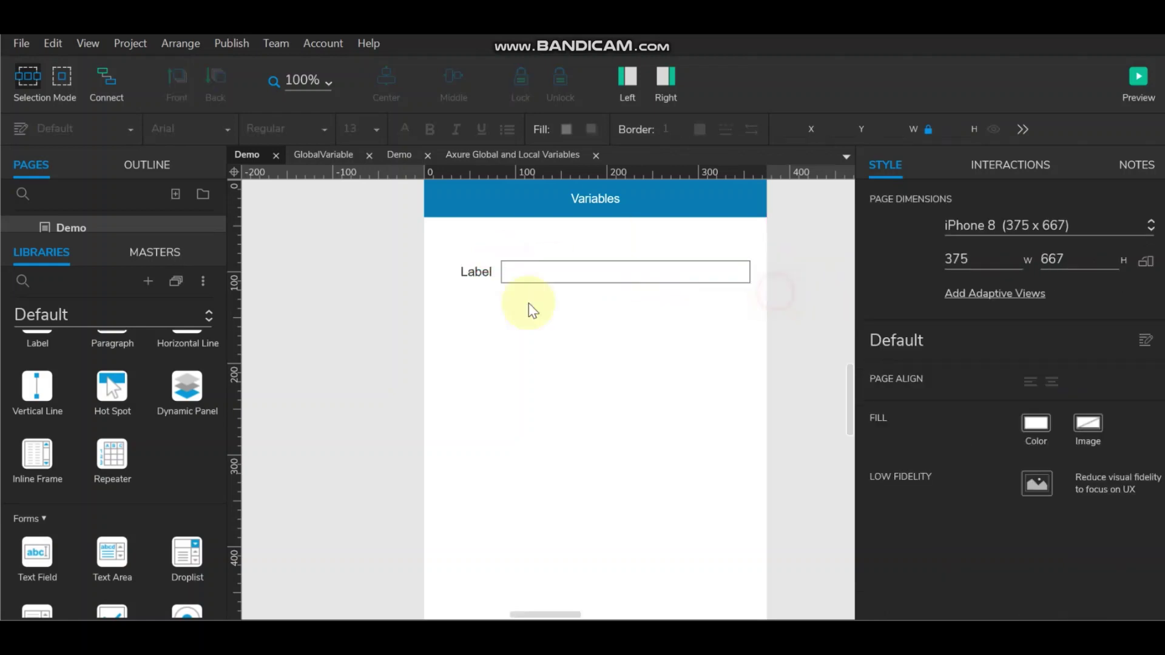
Step: Rename the label 'Name' and duplicate the Name row below it at Y 133
double_click(475, 271)
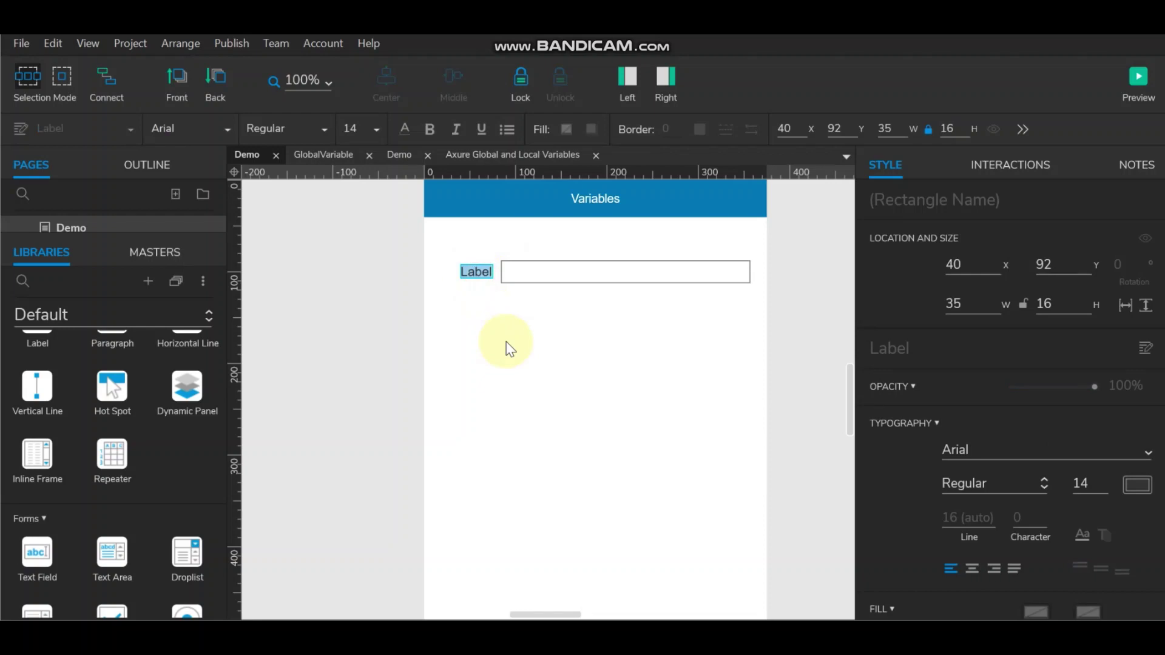
type("Name")
left_click(532, 298)
left_click(486, 271)
left_click(528, 270, "shift")
left_click_drag(541, 271, 545, 297)
key("shift+Down")
key("shift+Down")
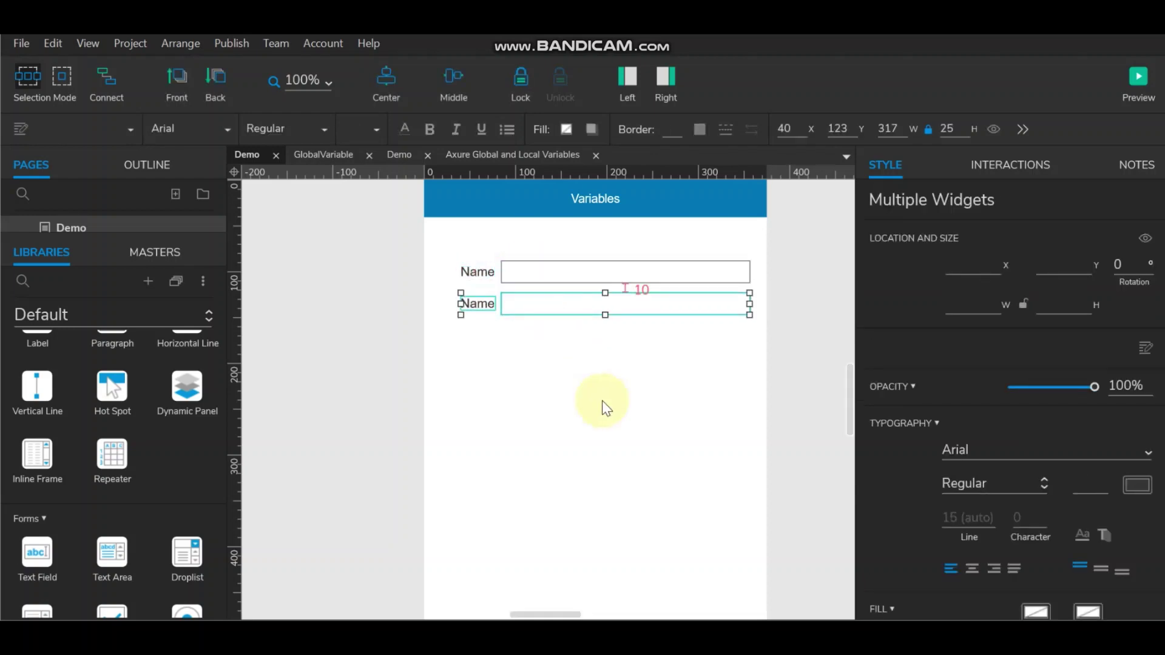
Step: Rename the copied label 'Email' and duplicate the Email row beneath it
double_click(478, 313)
type("Email")
left_click(637, 377)
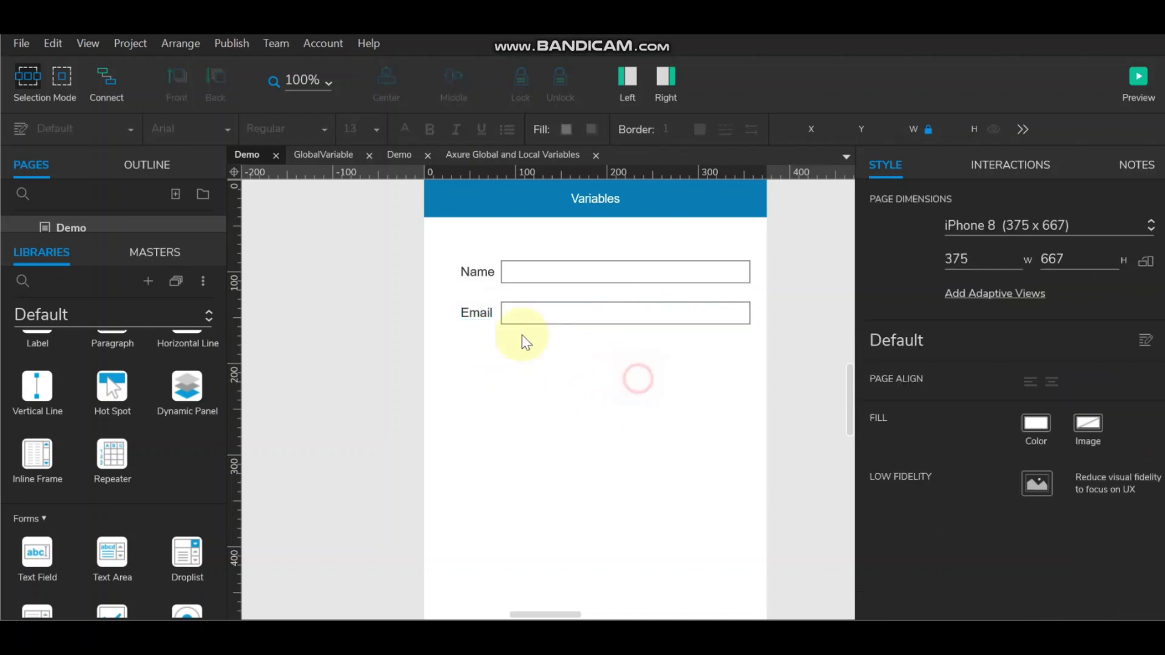
left_click(477, 313)
left_click(554, 312, "ctrl")
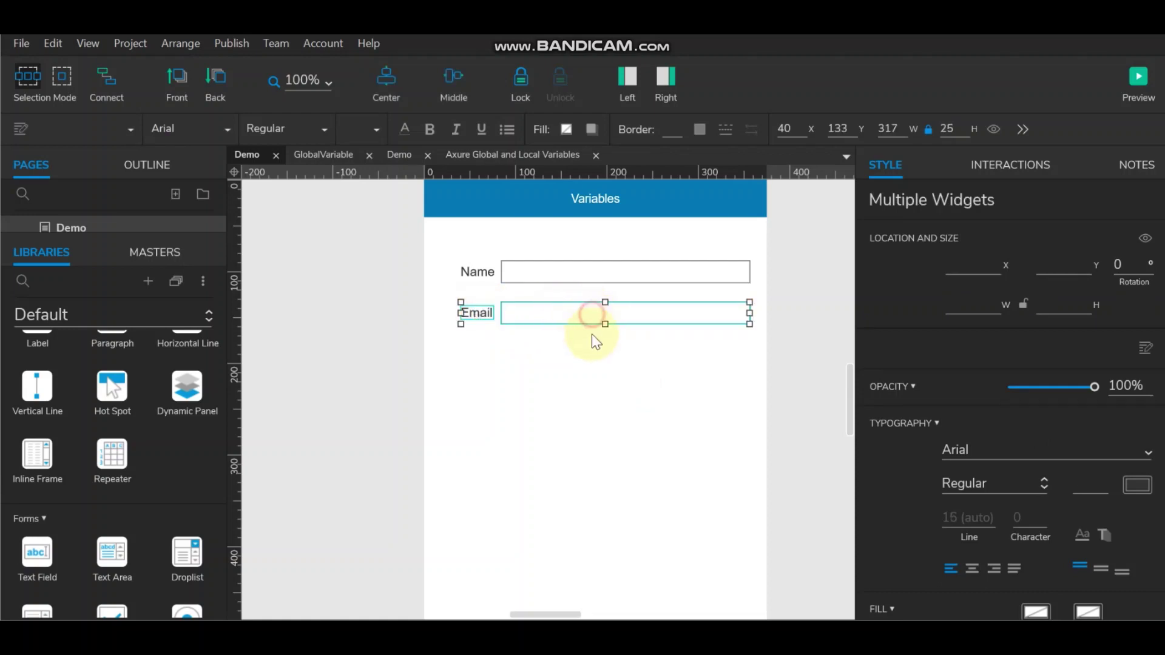
left_click_drag(593, 336, 489, 352)
Step: Rename the third label 'Mobile' and duplicate the Mobile row beneath it
double_click(478, 354)
type("Mobile")
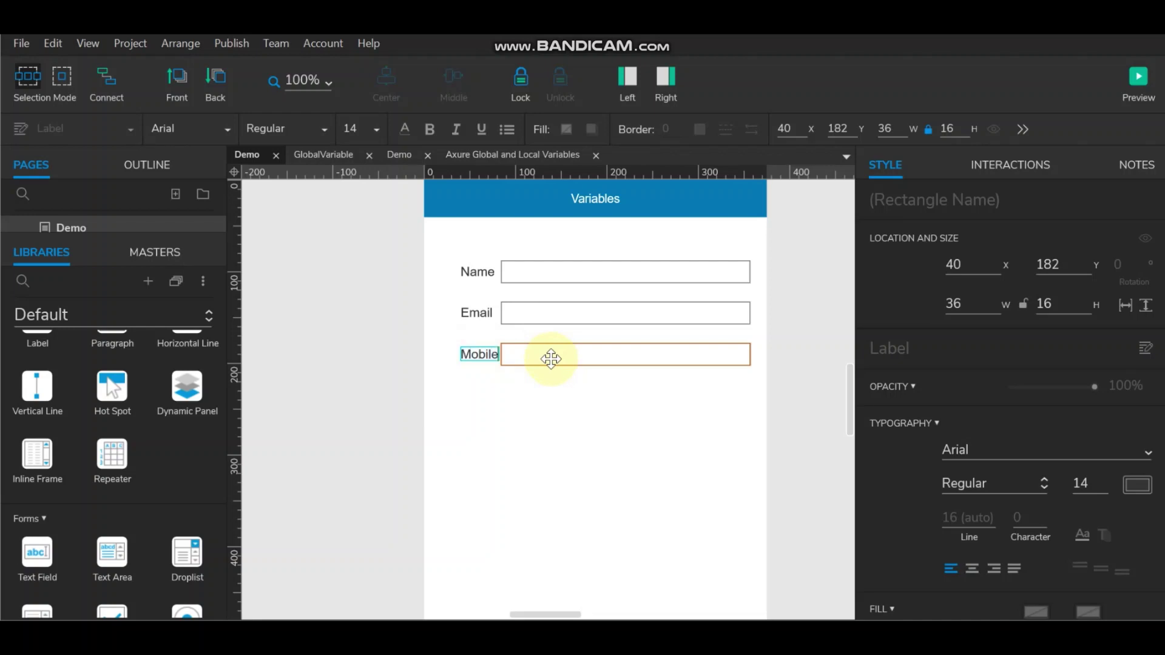
left_click(781, 377)
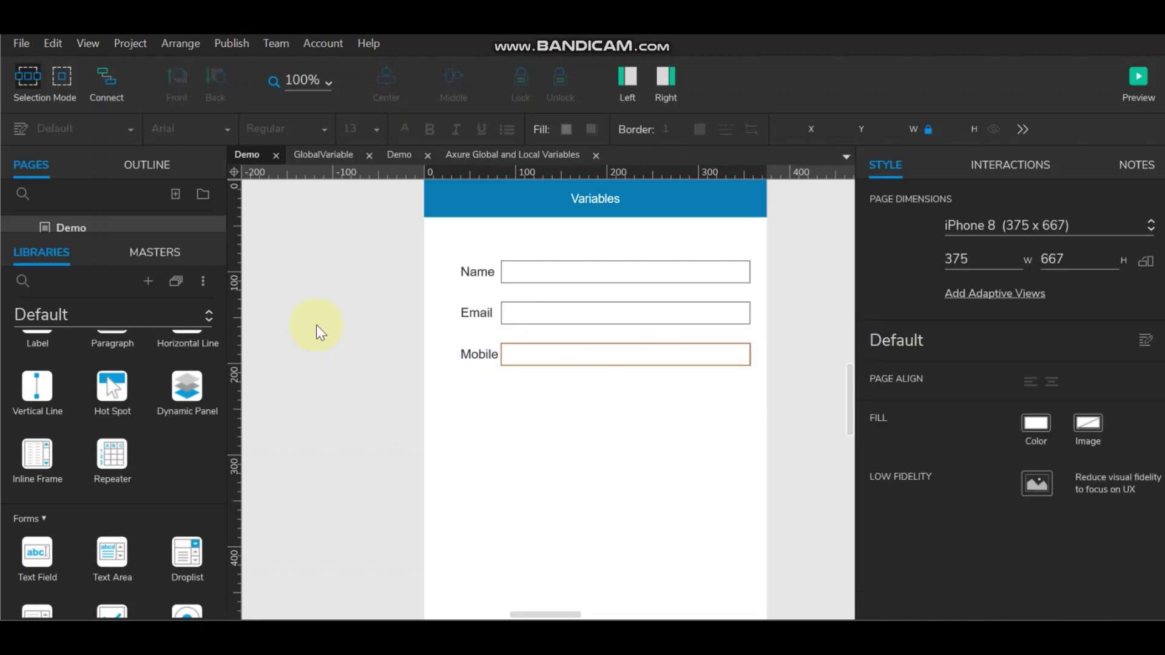
left_click(493, 360)
left_click(572, 356, "ctrl")
left_click_drag(572, 356, 573, 392)
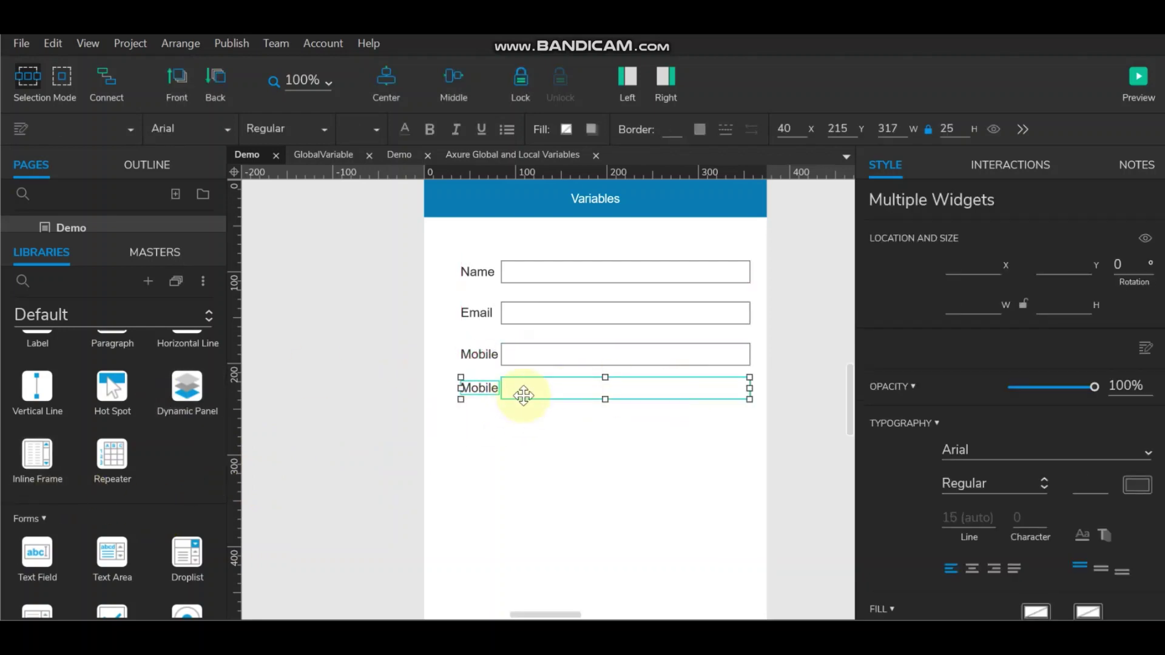
Step: Move the copied row down to Y 222 and replace its text field with a dropdown list
key("Down")
key("Down")
key("Down")
key("Down")
key("Down")
key("Down")
key("Down")
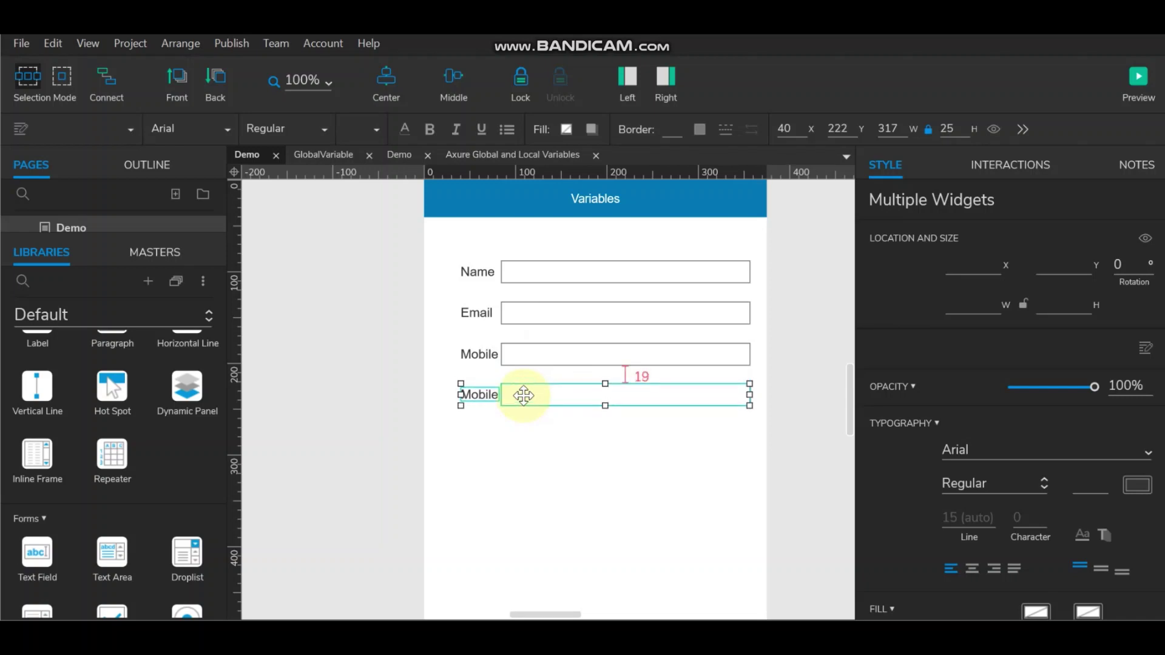
key("Down")
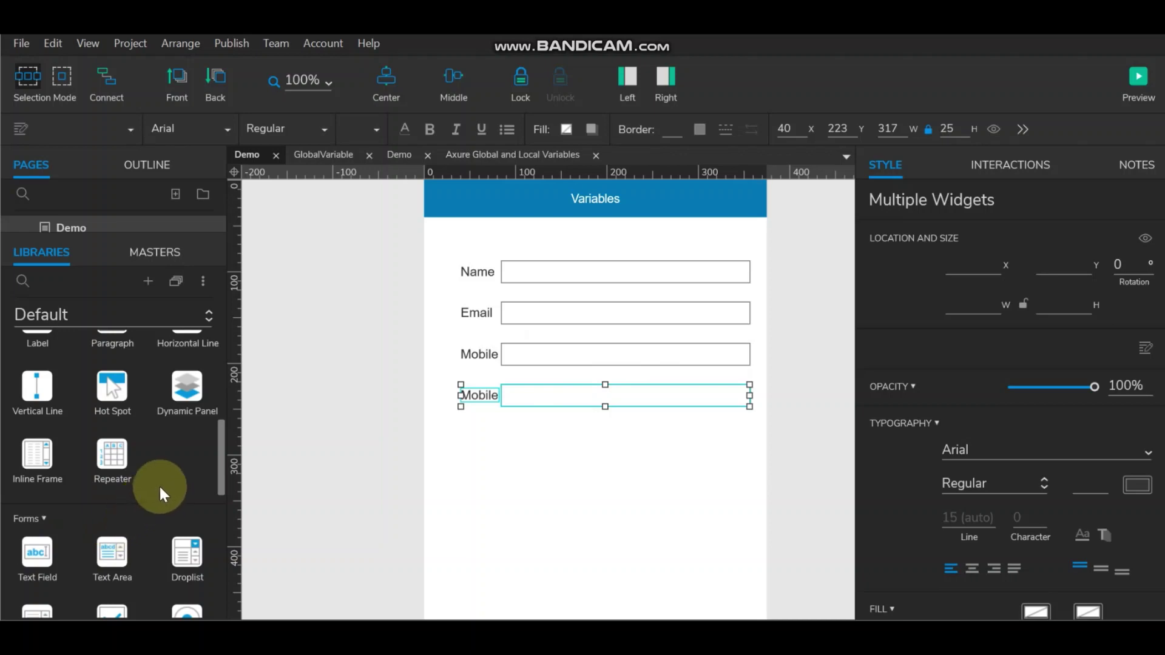
left_click(539, 396)
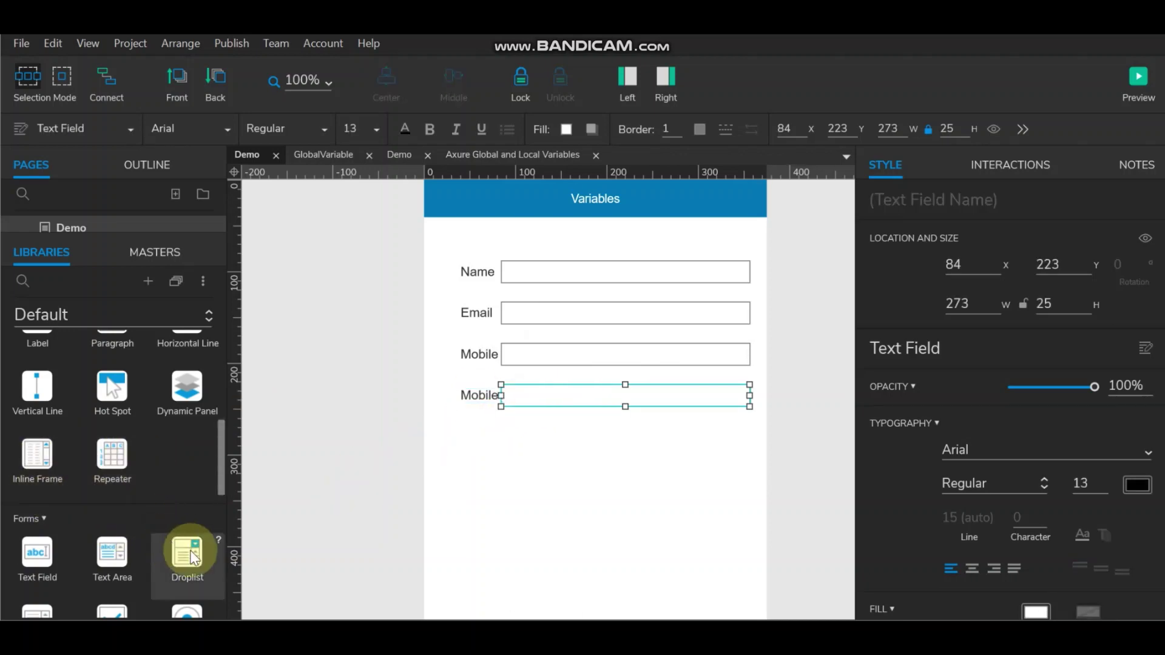
left_click_drag(188, 554, 507, 420)
left_click(586, 386)
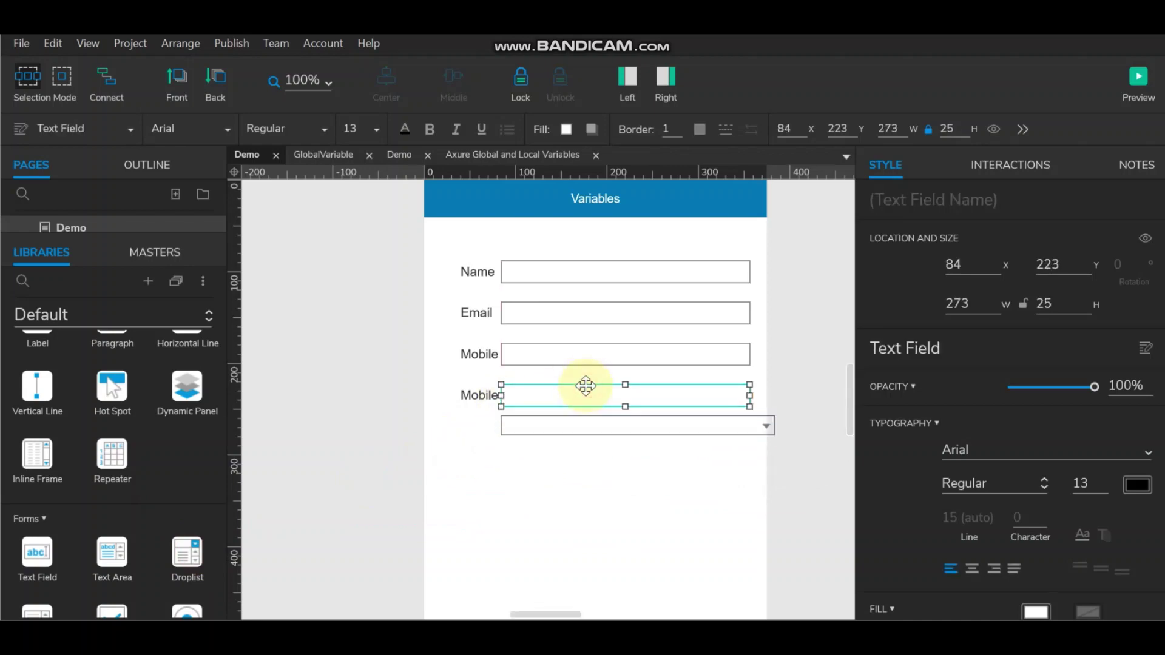
key("Delete")
Step: Middle-align the dropdown with its label and narrow it to width 273
left_click(486, 393)
left_click(542, 425, "shift")
left_click(457, 85)
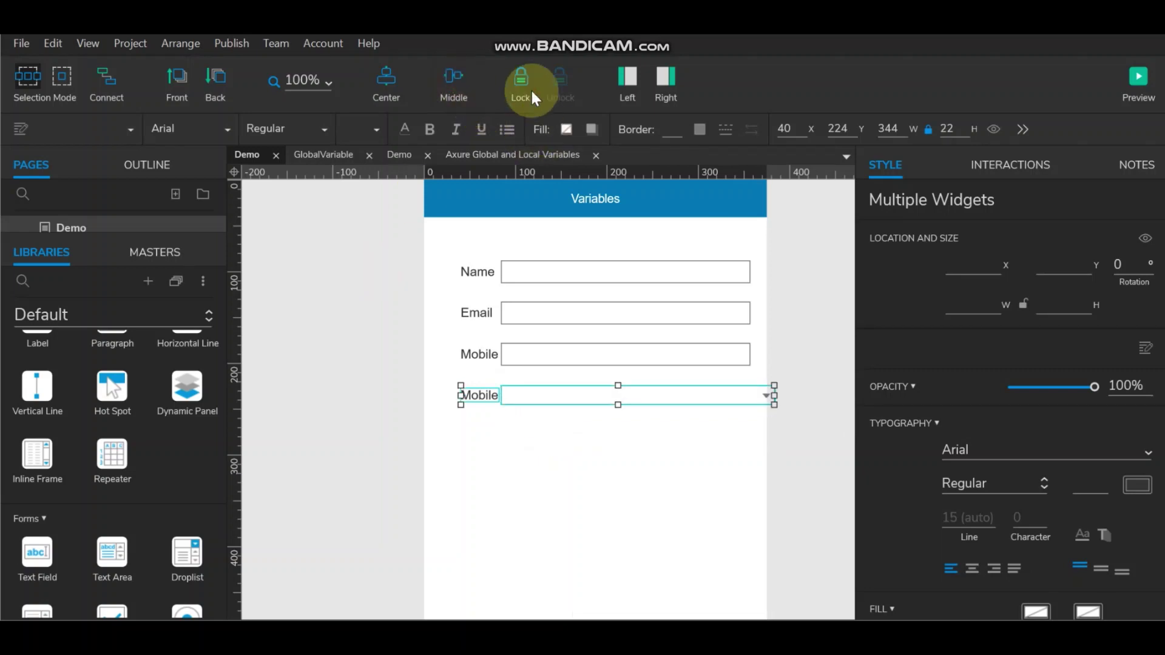
left_click(772, 395)
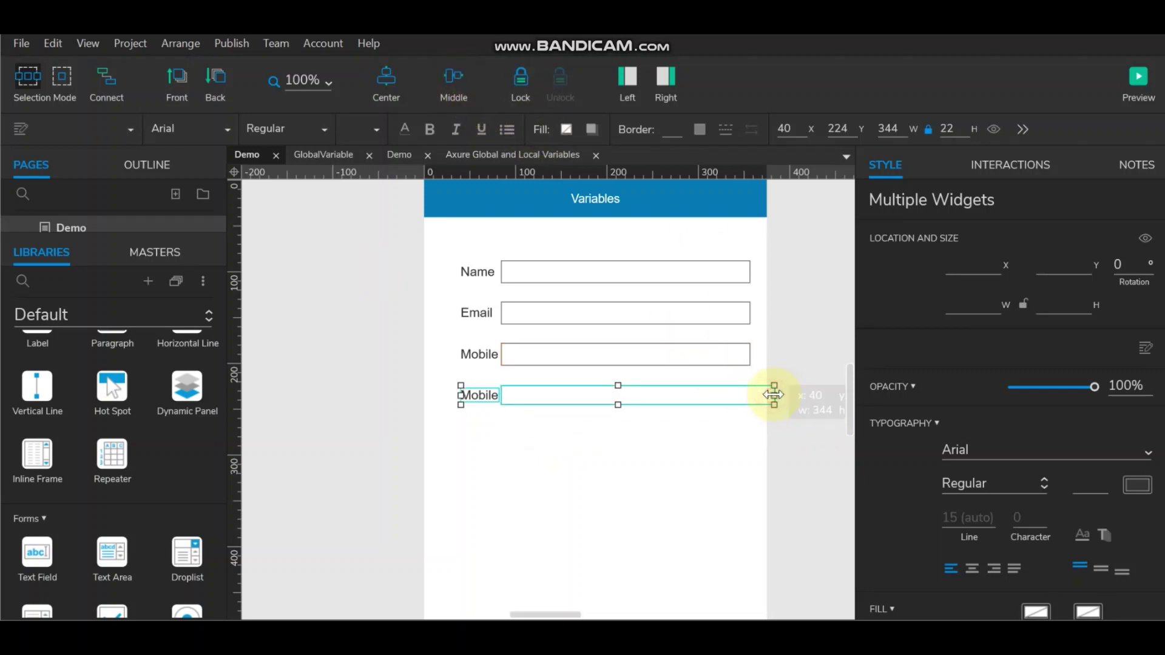
left_click(704, 400)
left_click_drag(773, 395, 750, 395)
left_click(806, 411)
Step: Rename the fourth row's label 'Education'
left_click(481, 396)
double_click(481, 396)
type("Education")
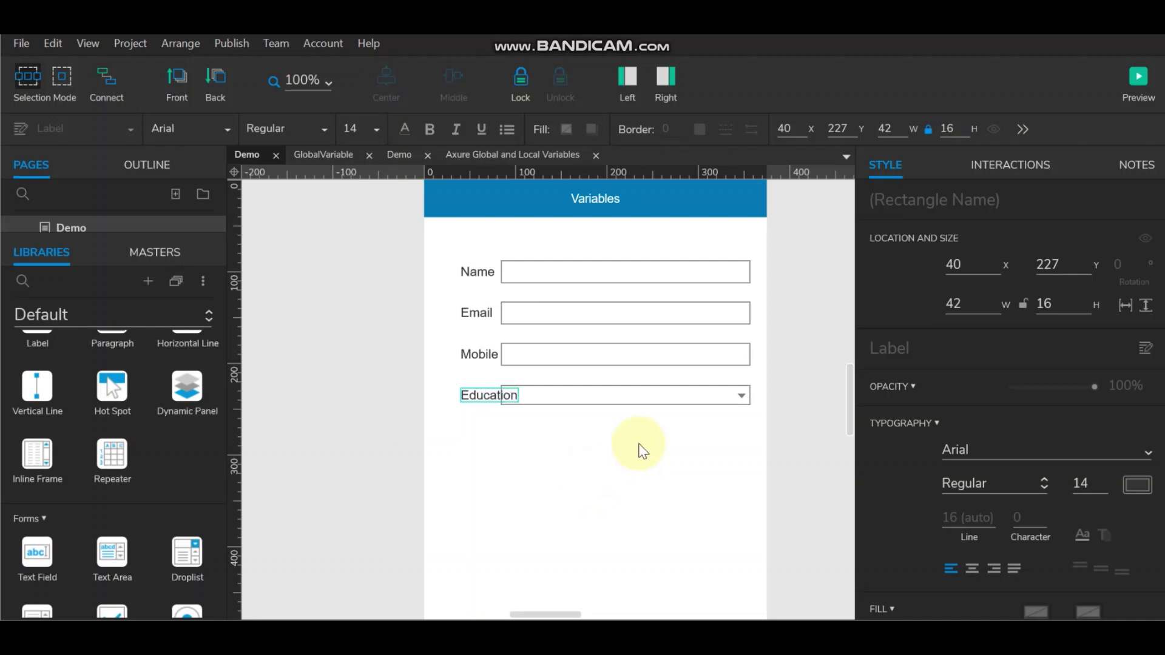
left_click(655, 429)
Step: Shift the left edges of all four input fields to x 124
left_click(584, 277)
left_click(581, 315, "shift")
left_click(576, 347, "shift")
left_click(574, 384, "shift")
left_click_drag(496, 333, 540, 333)
left_click(793, 317)
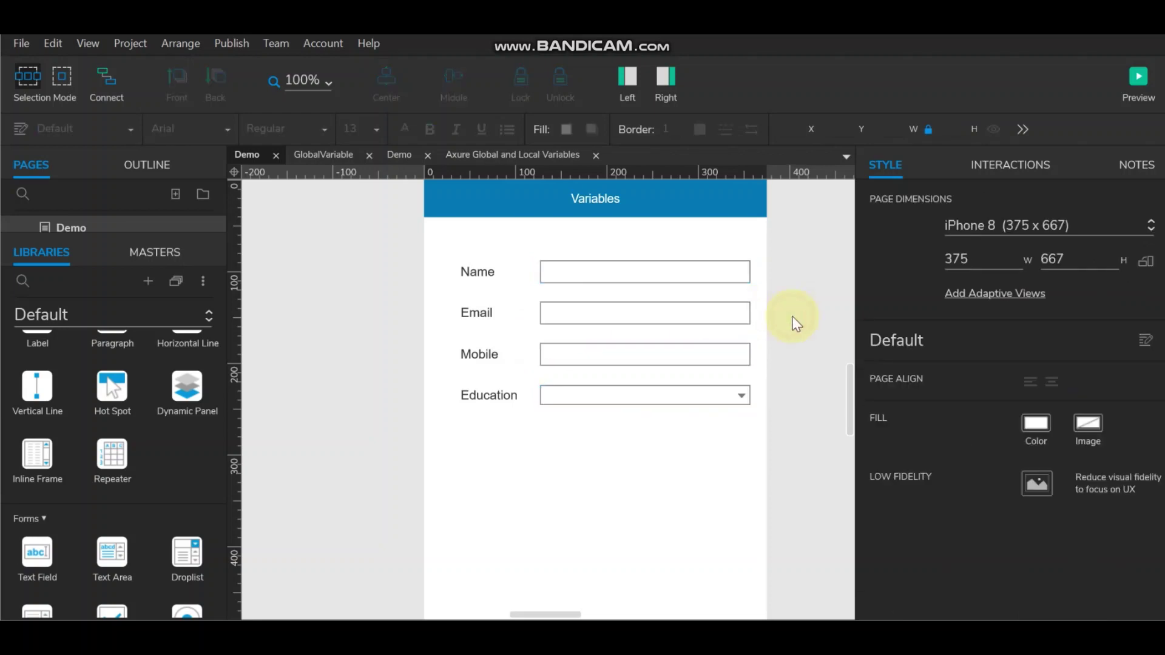
Step: Add Graduate, PHD and Undergraduate as the Education droplist's options
double_click(593, 392)
left_click(465, 236)
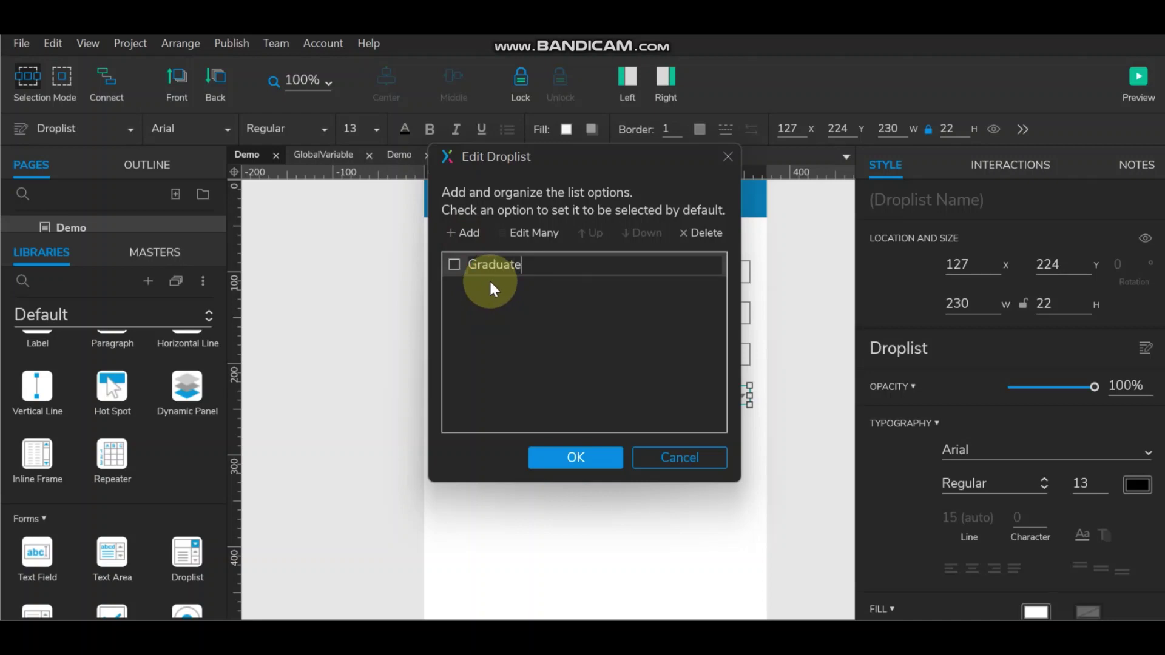
left_click(473, 231)
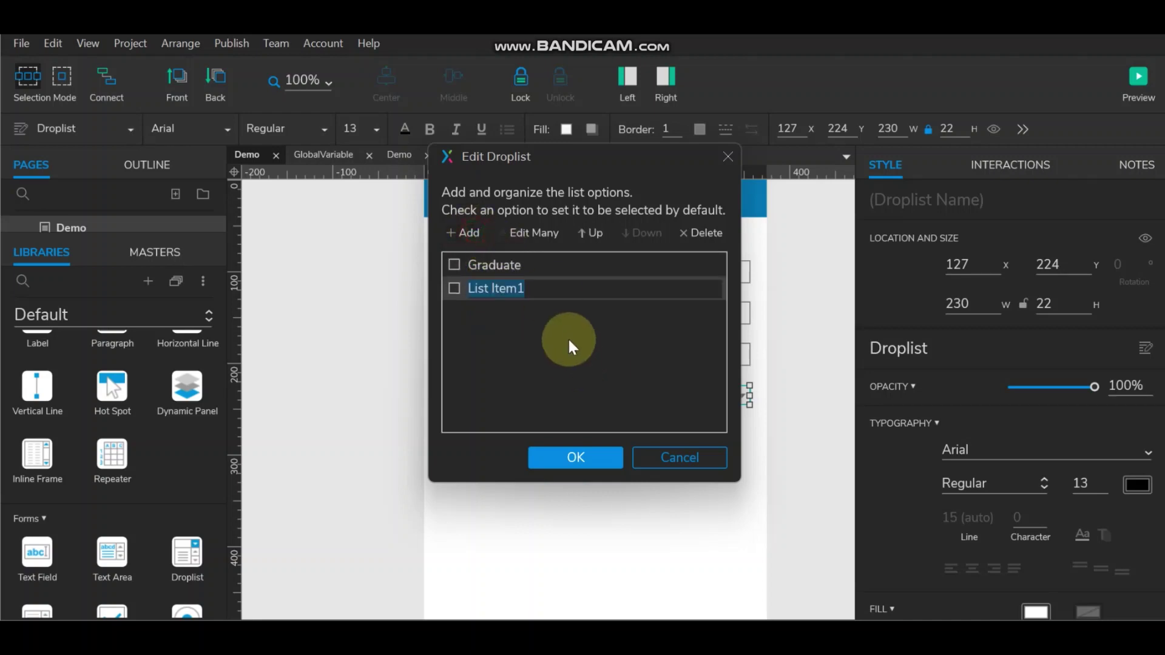
type("PHD")
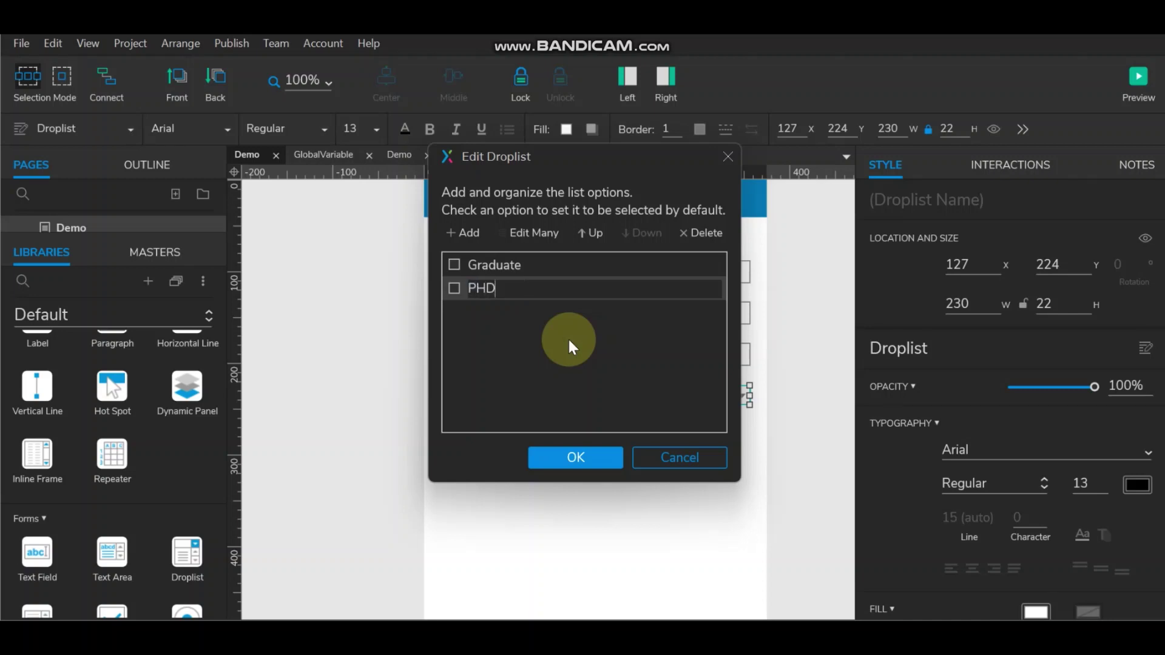
left_click(455, 235)
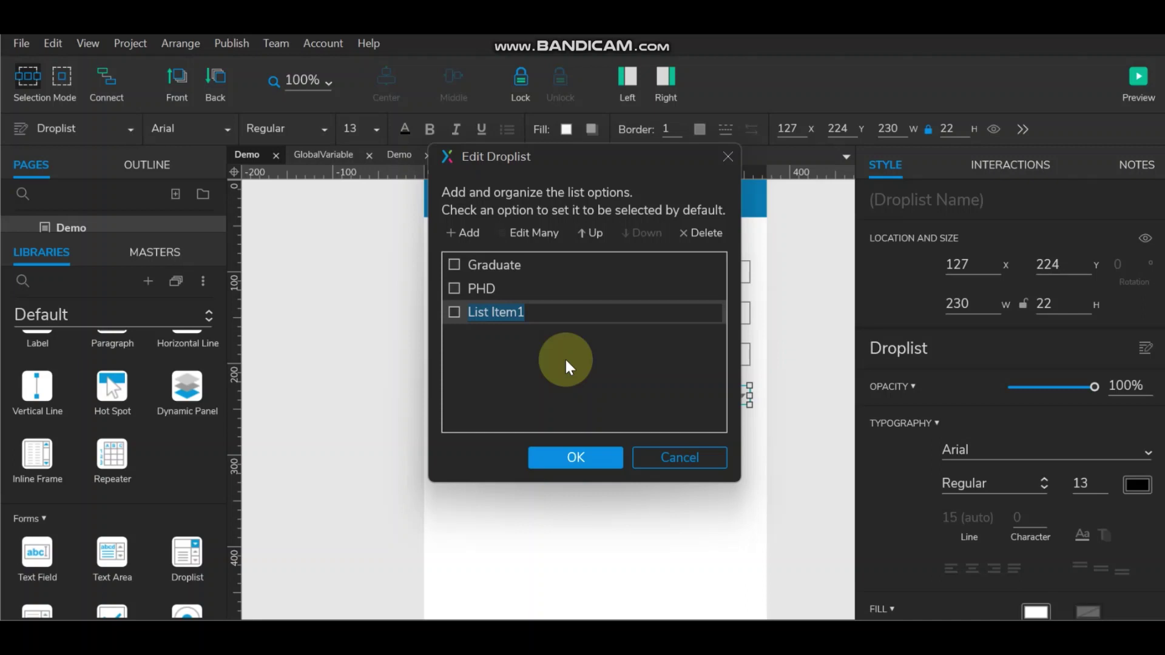
type("Under")
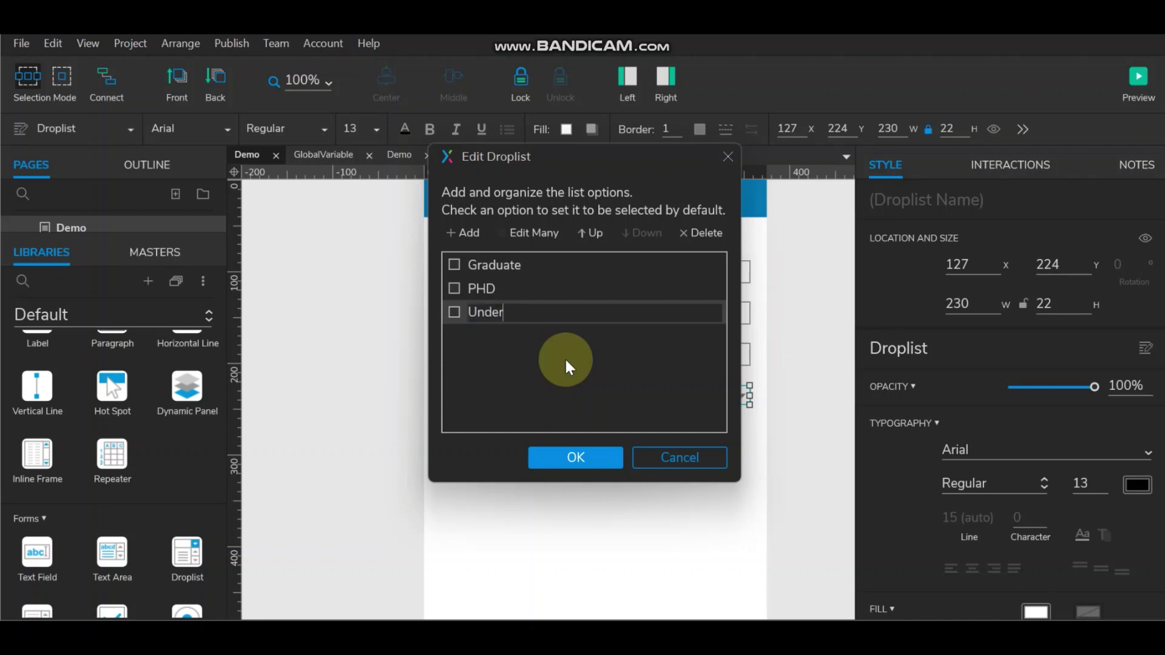
type("graduate")
left_click(577, 457)
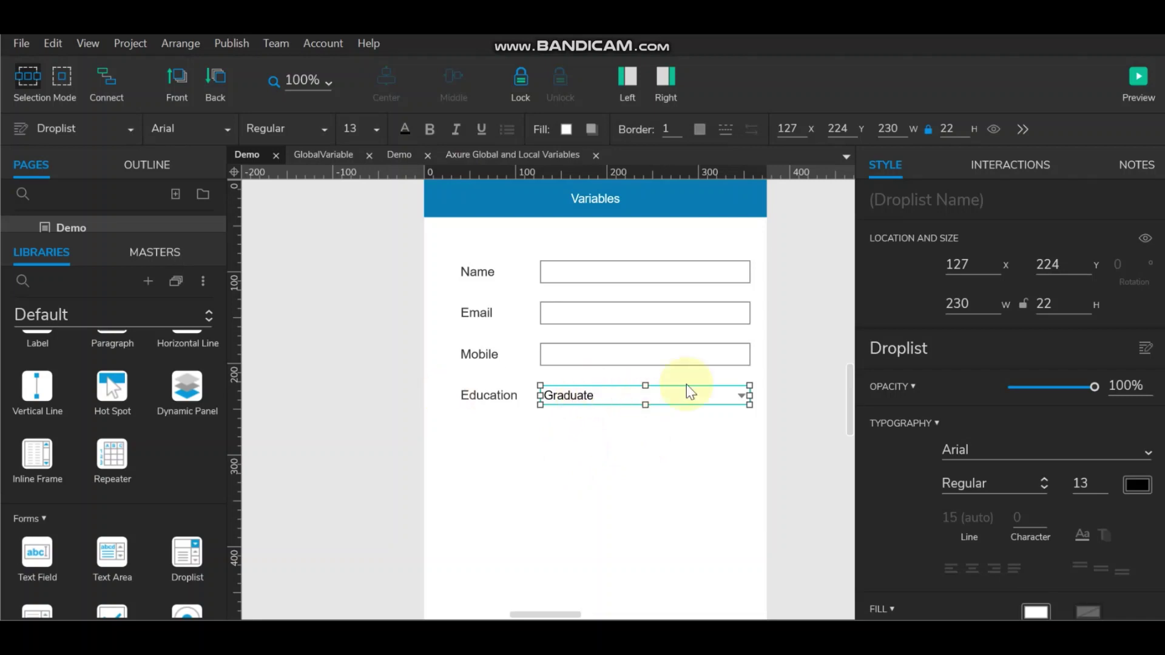
Step: Name the Name text field EnterName and copy the 'Enter' prefix
left_click(793, 295)
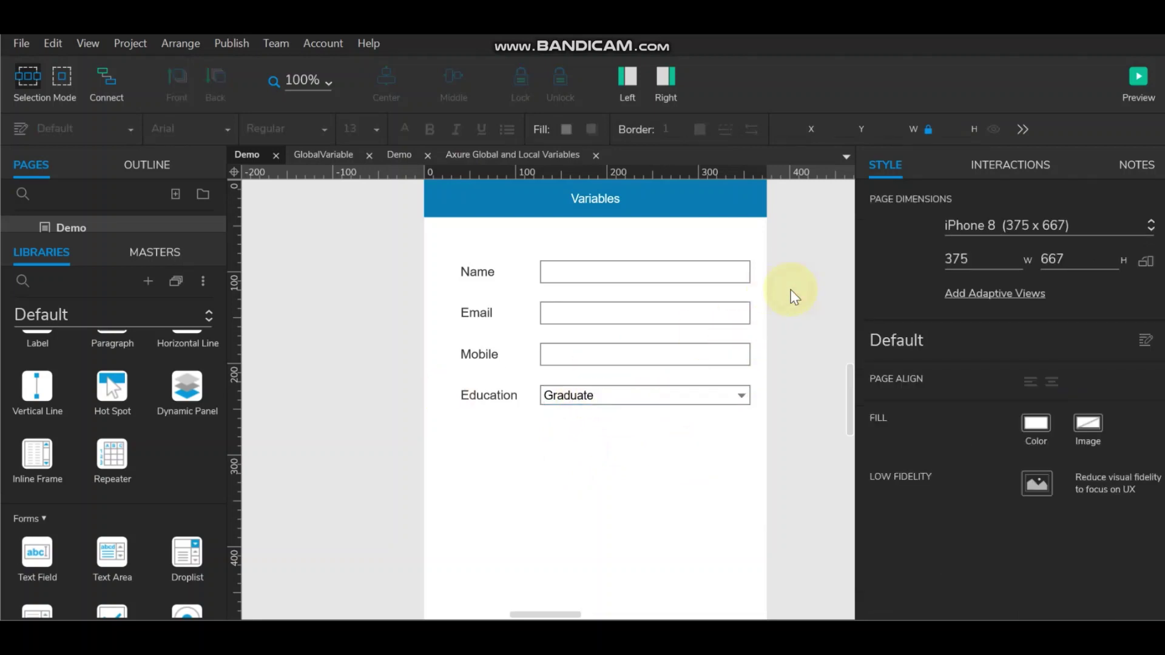
left_click(628, 265)
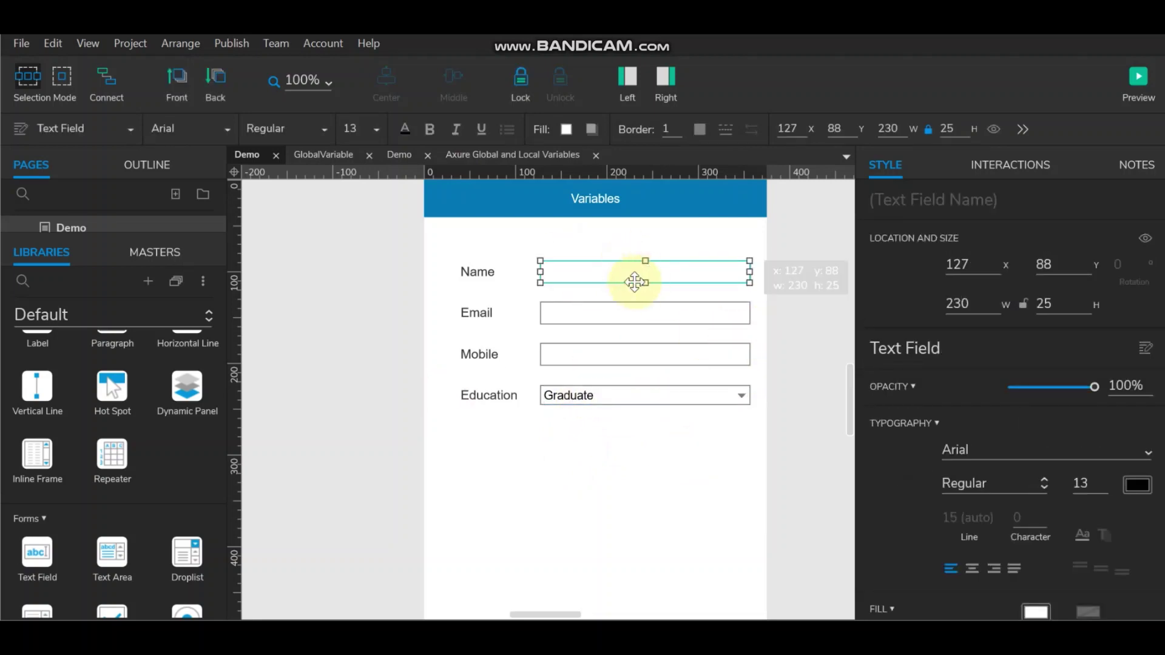
left_click(974, 203)
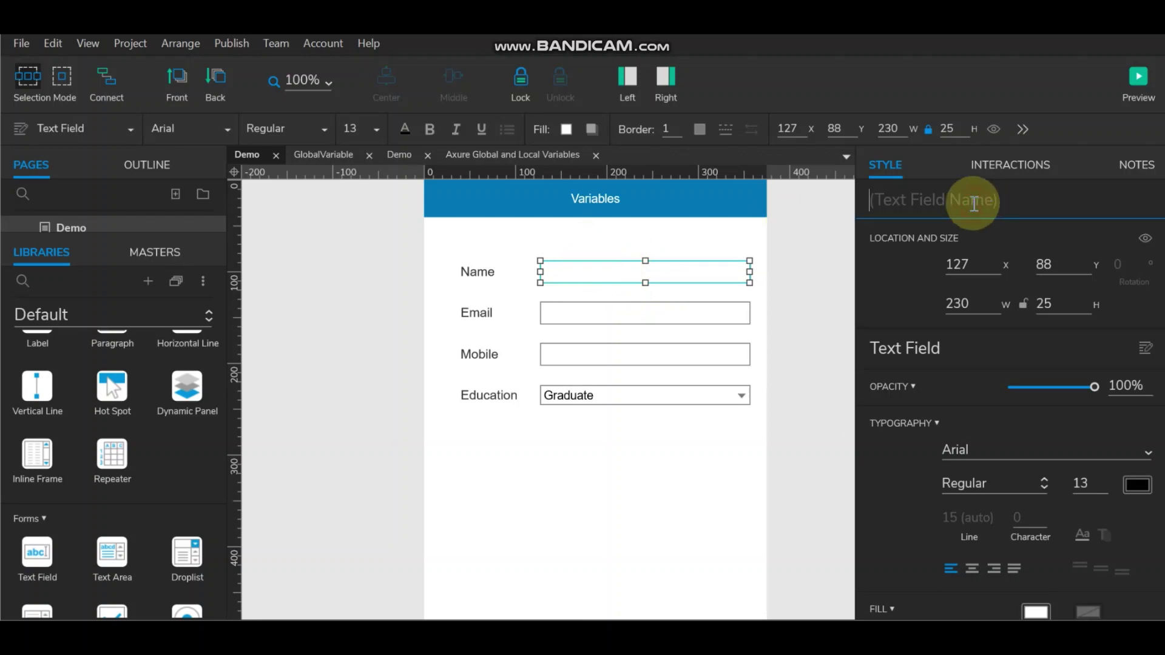
type("Ent")
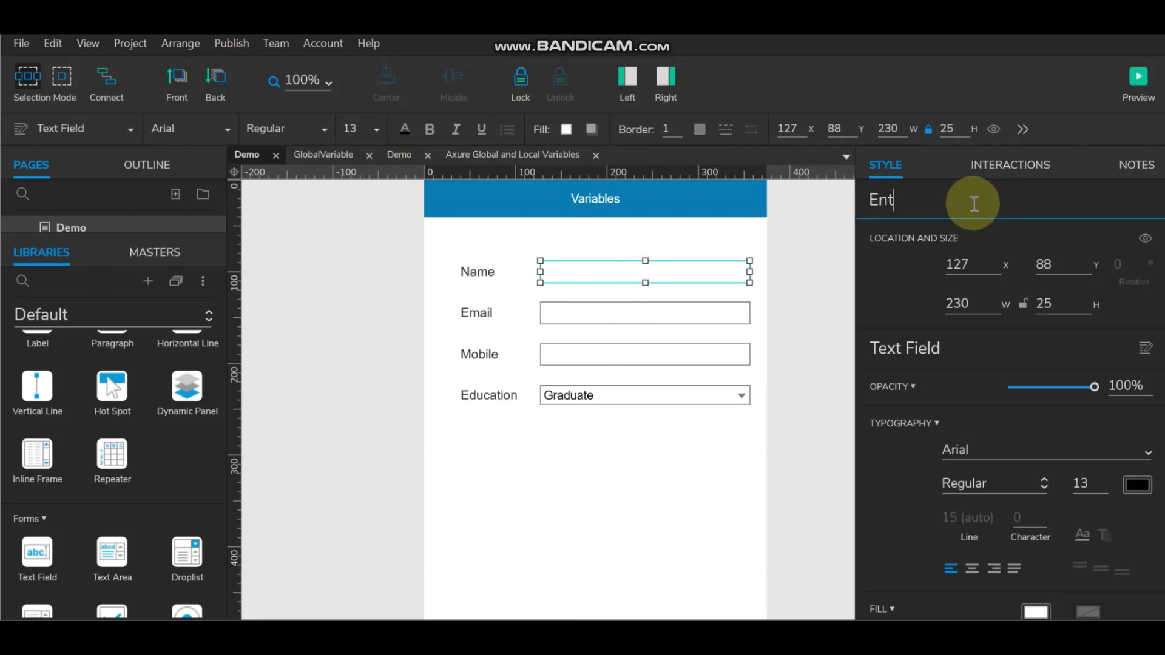
type("erName")
left_click_drag(905, 203, 870, 202)
key("ctrl+c")
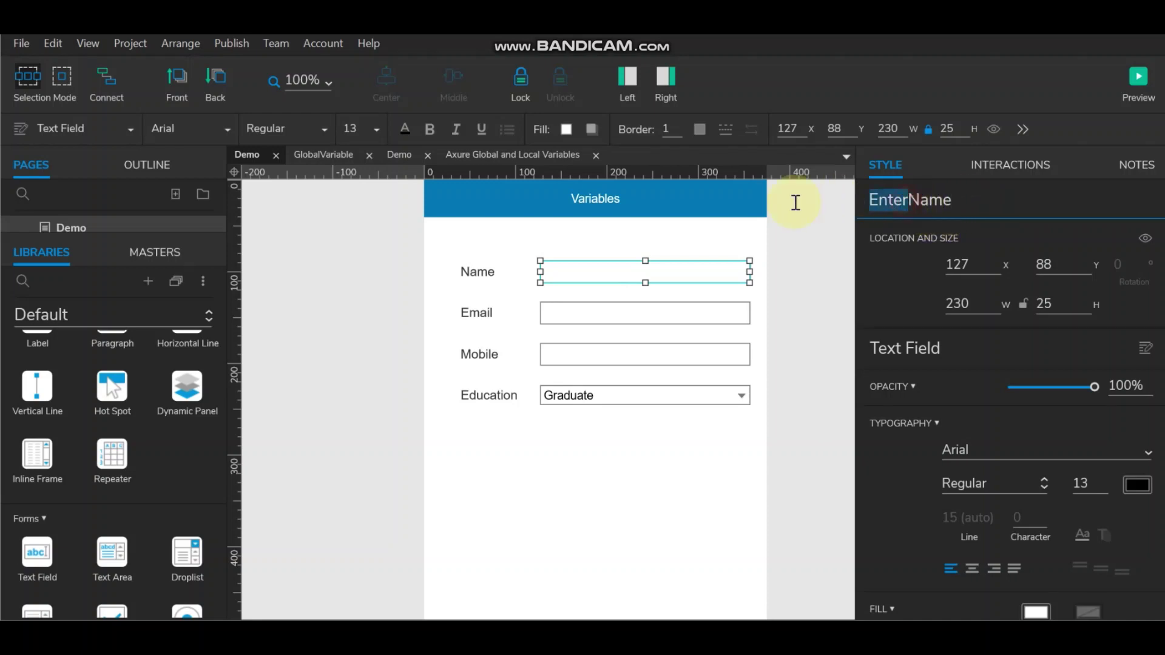
Step: Name the Email text field EnterEmail
left_click(661, 312)
left_click(919, 207)
key("ctrl+v")
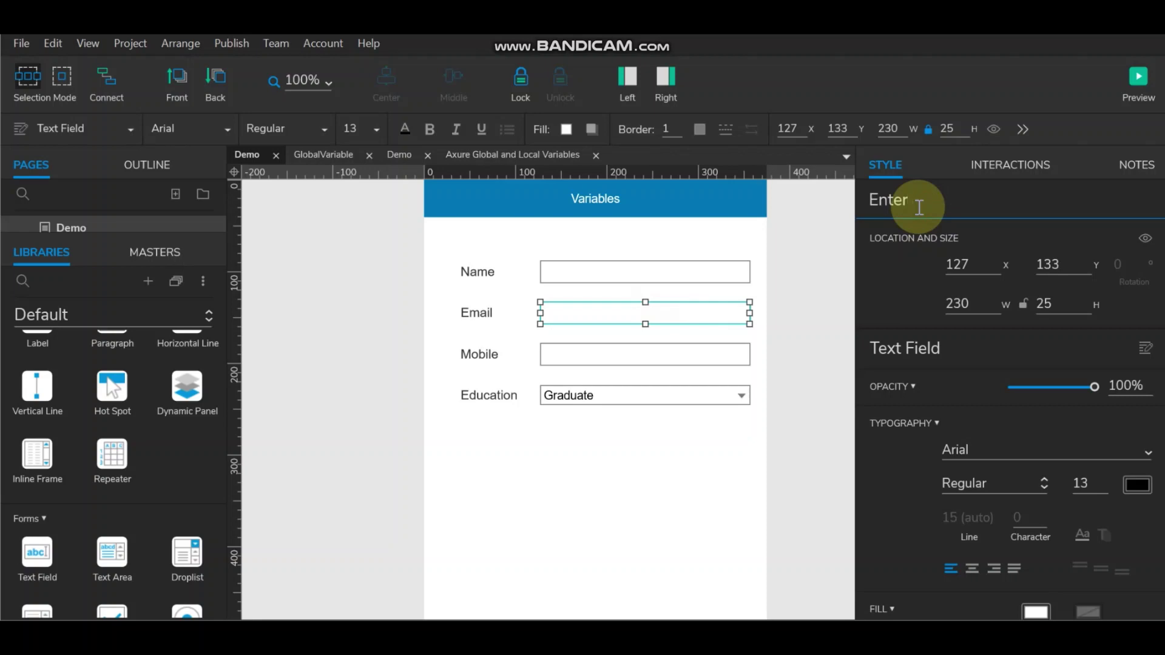
type("Email")
Step: Name the Mobile field EnterMobile and start naming the Education droplist EnterEducation
left_click(601, 351)
left_click(997, 200)
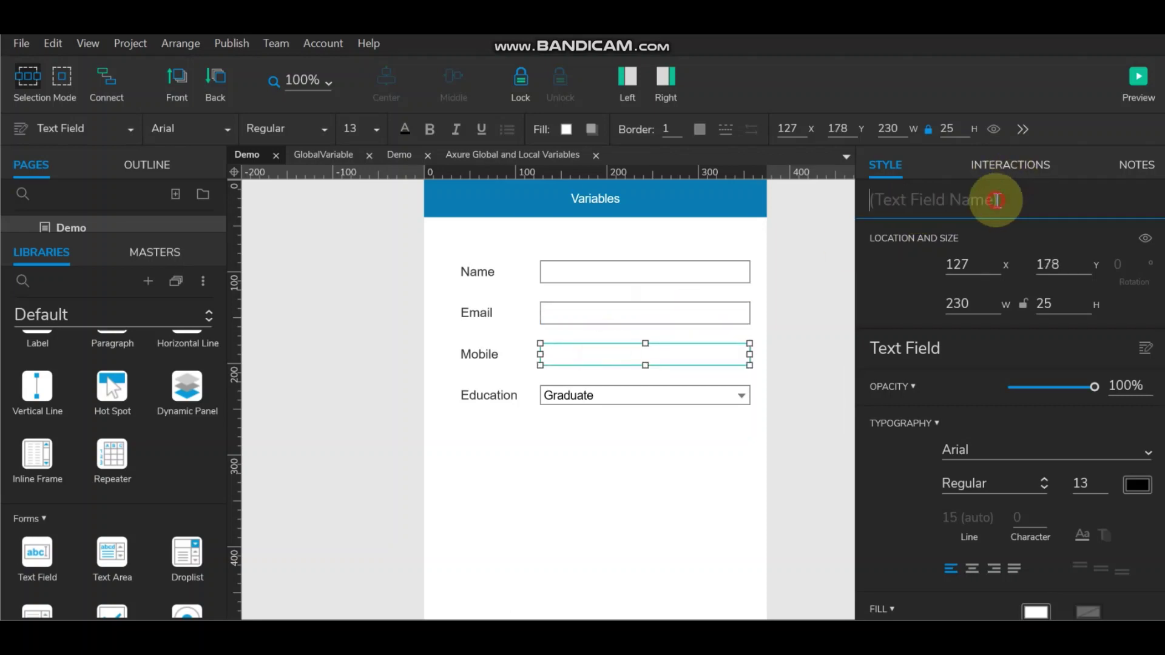
key("ctrl+v")
type("Mo")
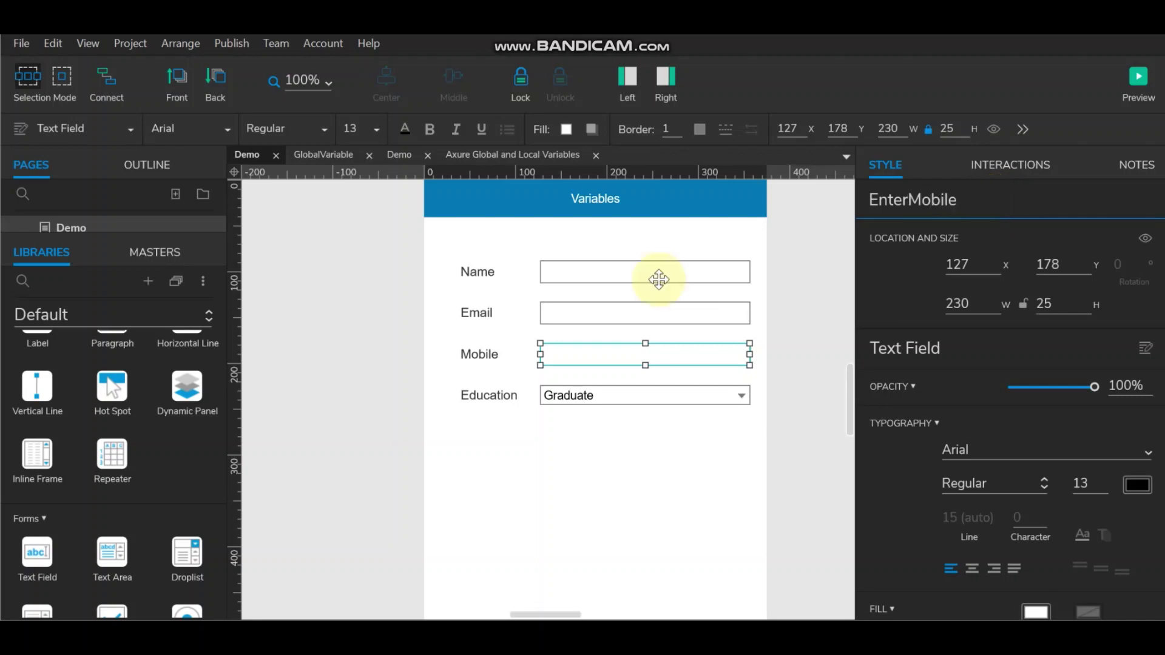
left_click(489, 395)
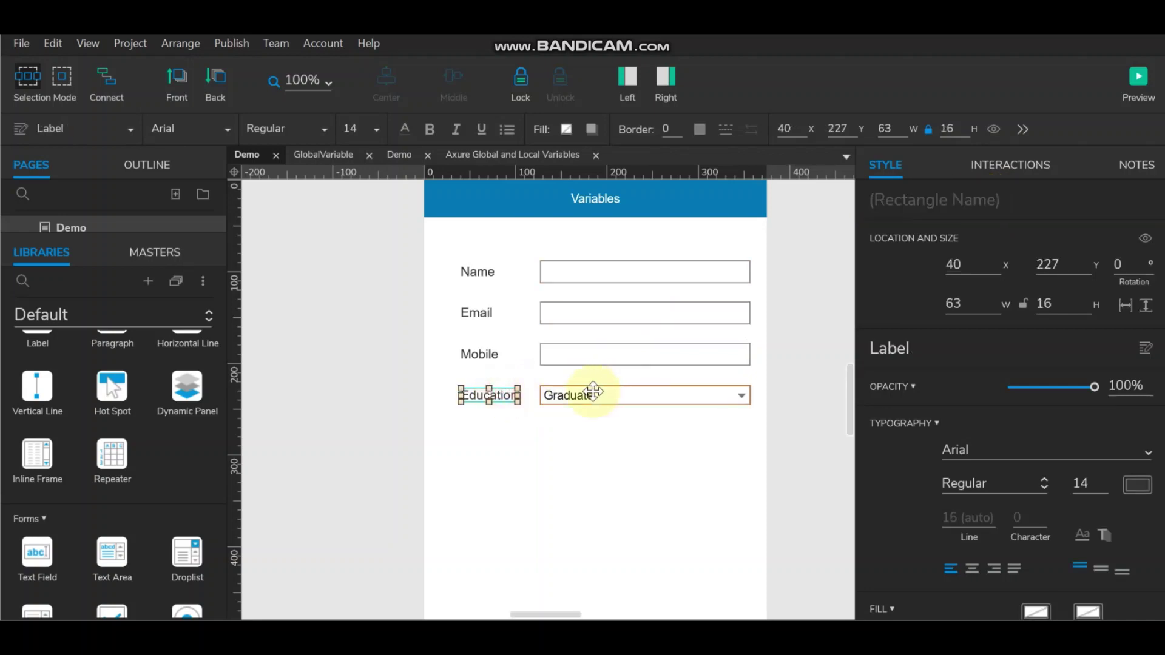
left_click(591, 394)
left_click(937, 209)
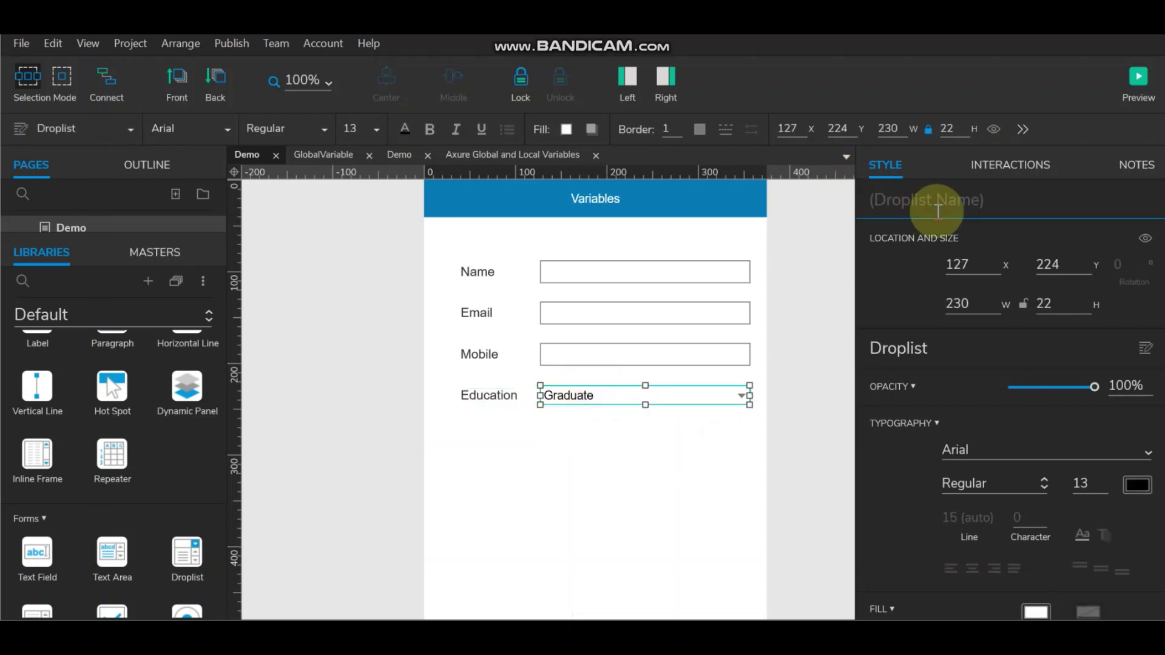
type("EnterEducation")
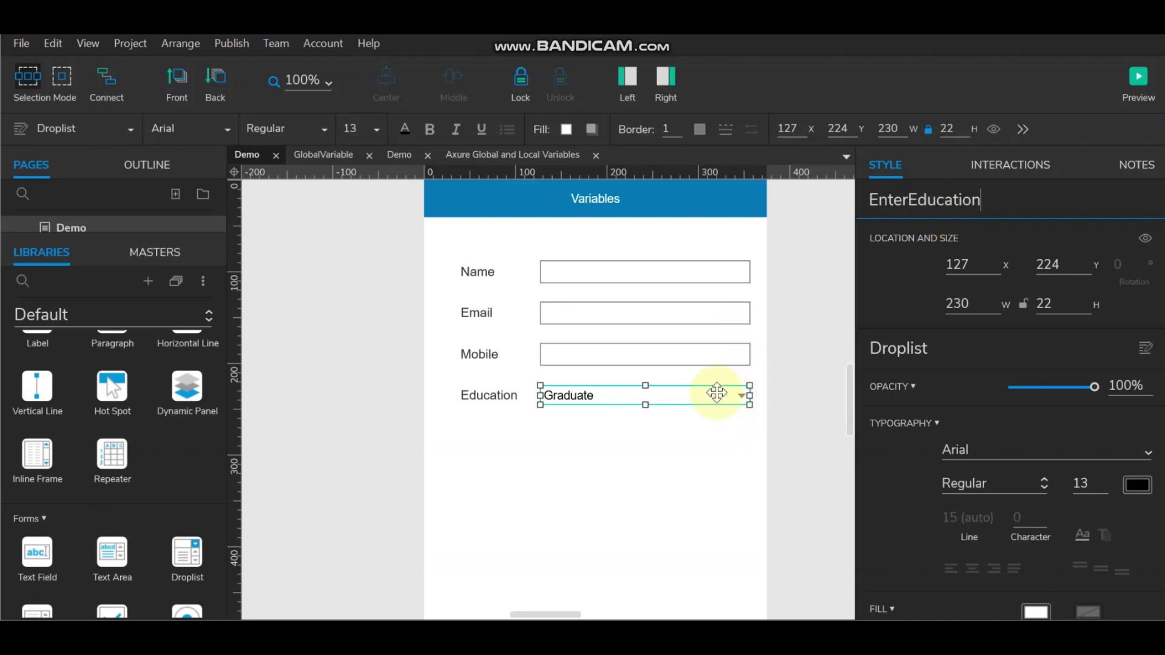
Step: Add a 'Select' option to the Education droplist and move it to the top
double_click(714, 394)
left_click(534, 232)
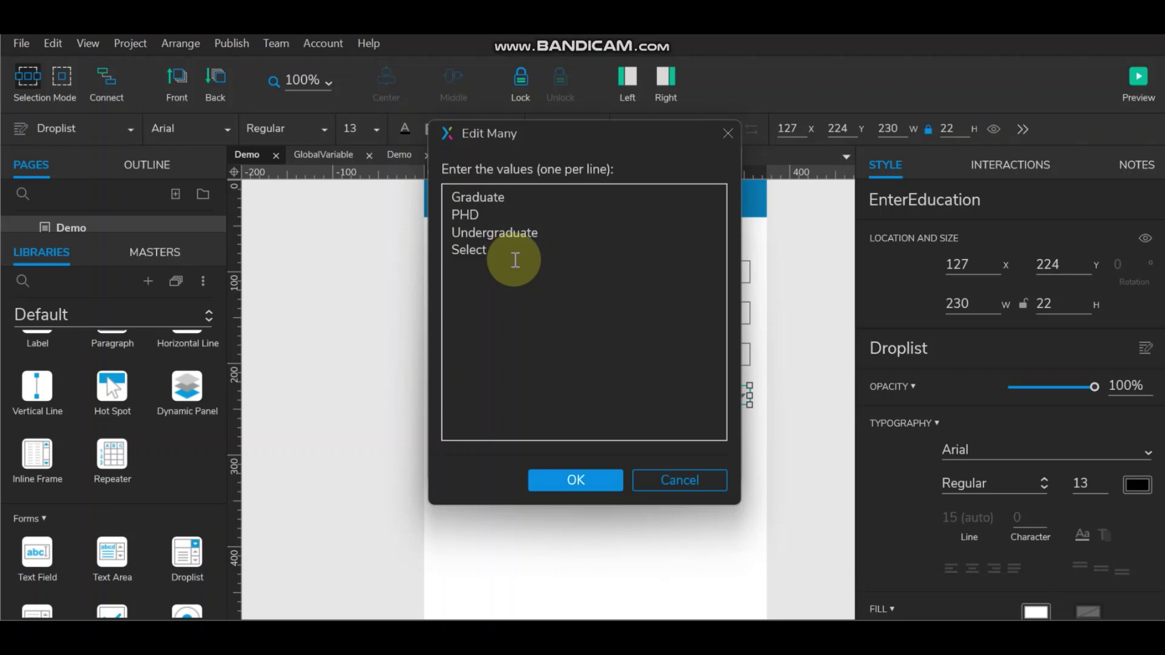
left_click(560, 476)
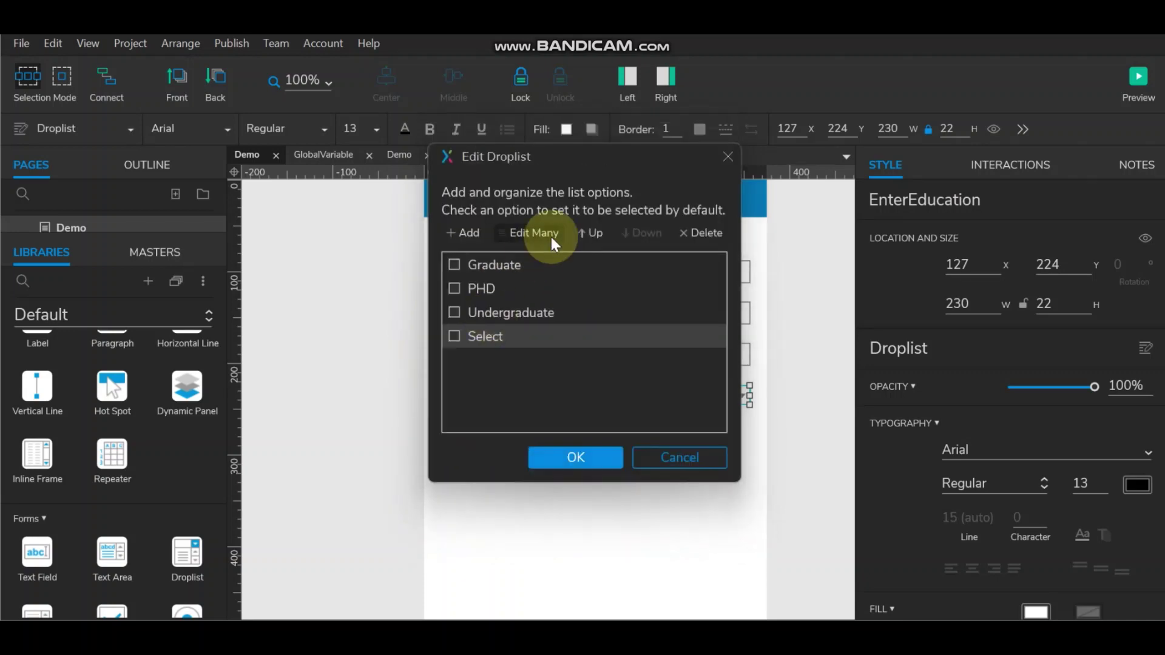
left_click(590, 233)
left_click(589, 233)
left_click(590, 233)
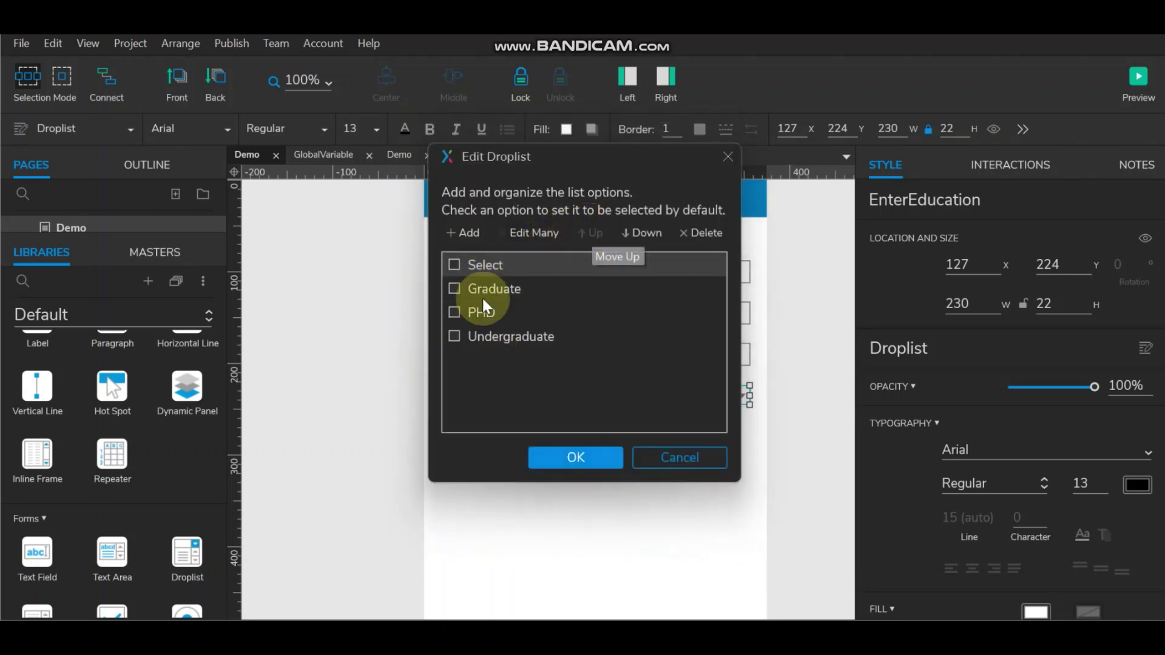
left_click(576, 458)
left_click(787, 419)
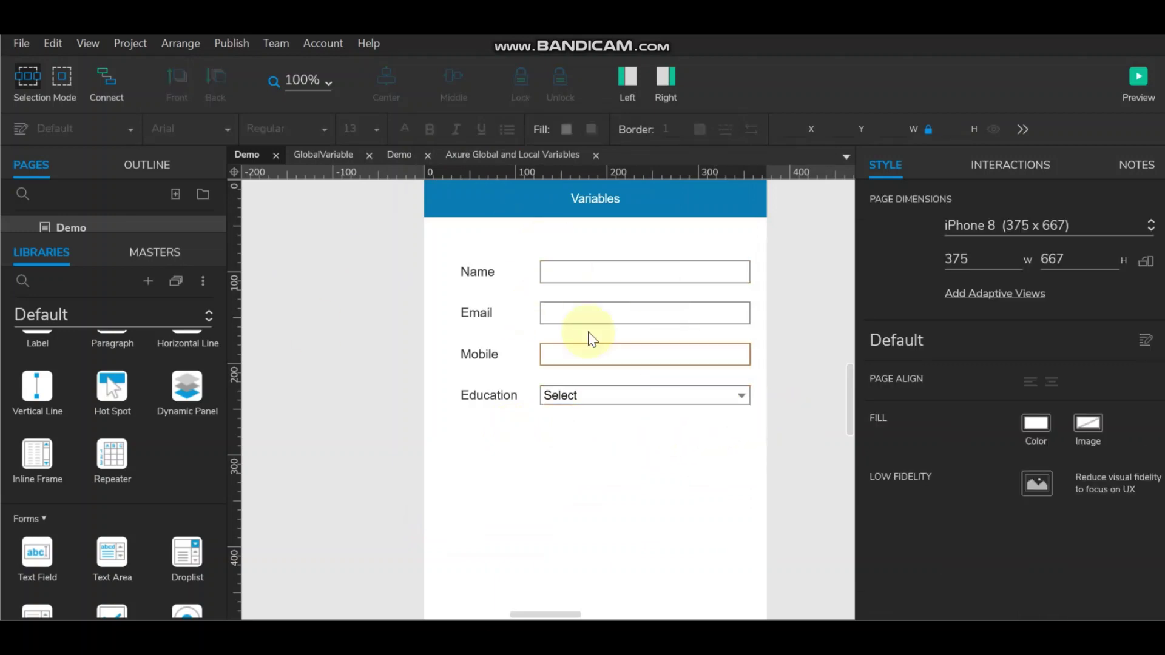
Step: Check the widget names of the Name, Email, Mobile and Education fields
left_click(652, 272)
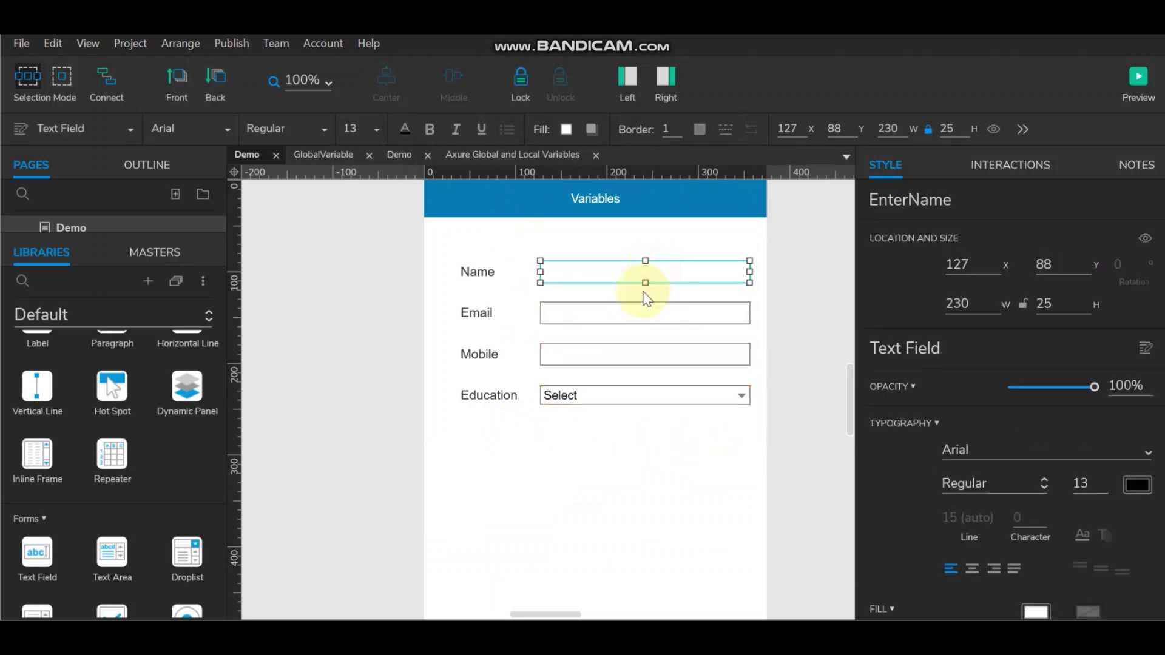
left_click(639, 308)
left_click(637, 356)
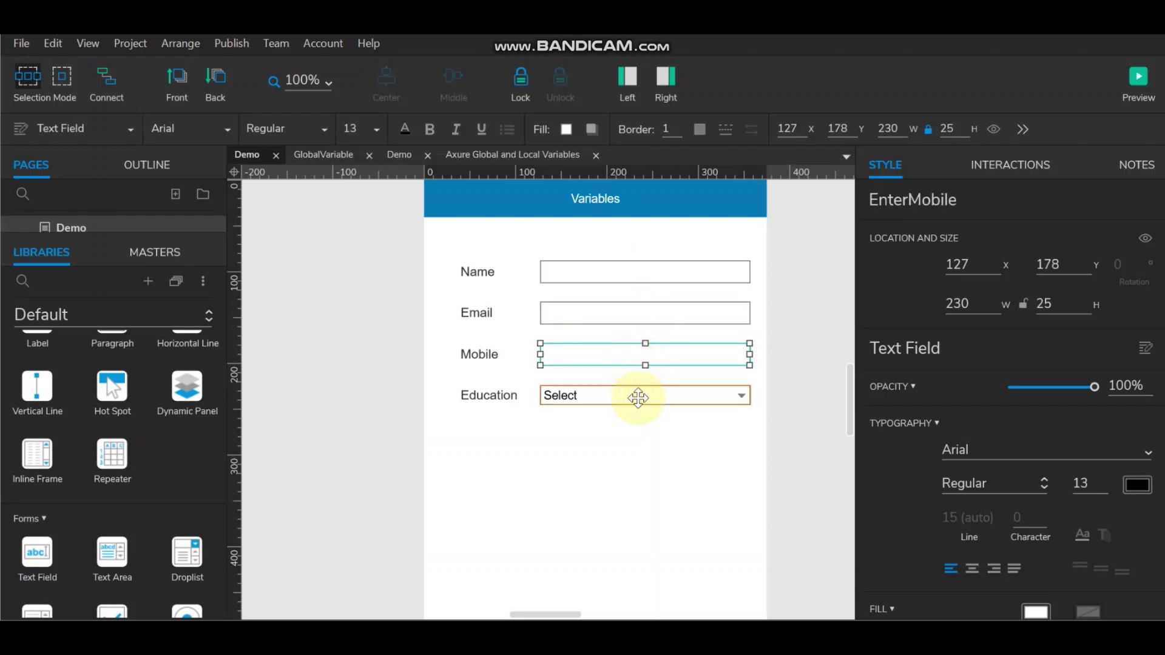
left_click(637, 395)
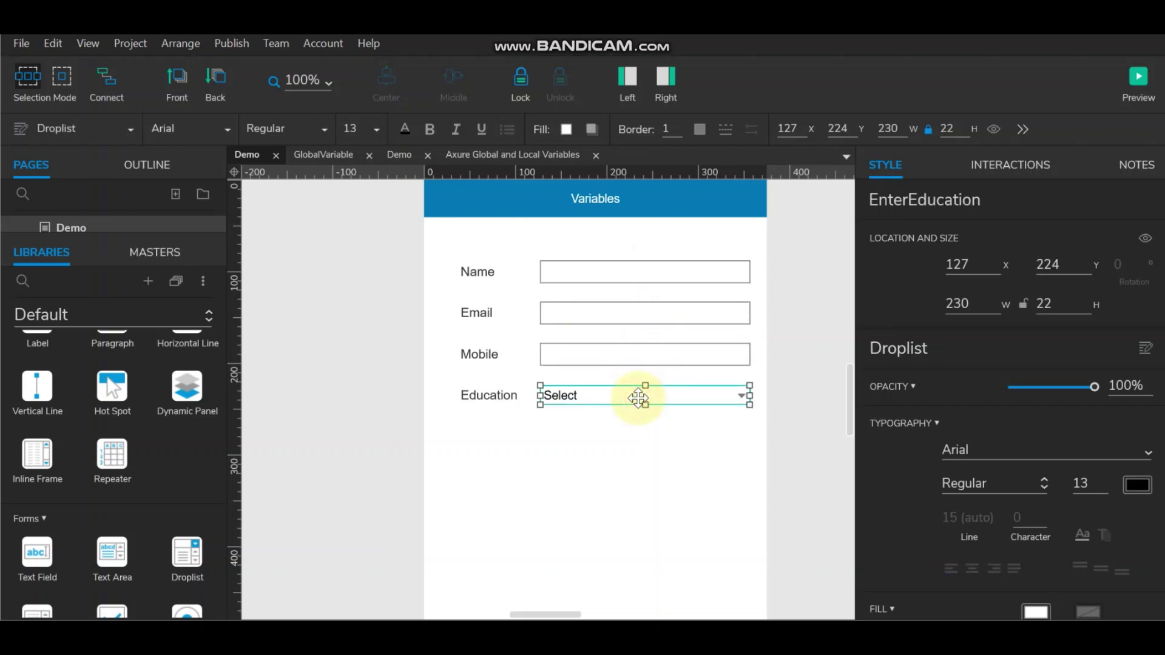
left_click(788, 314)
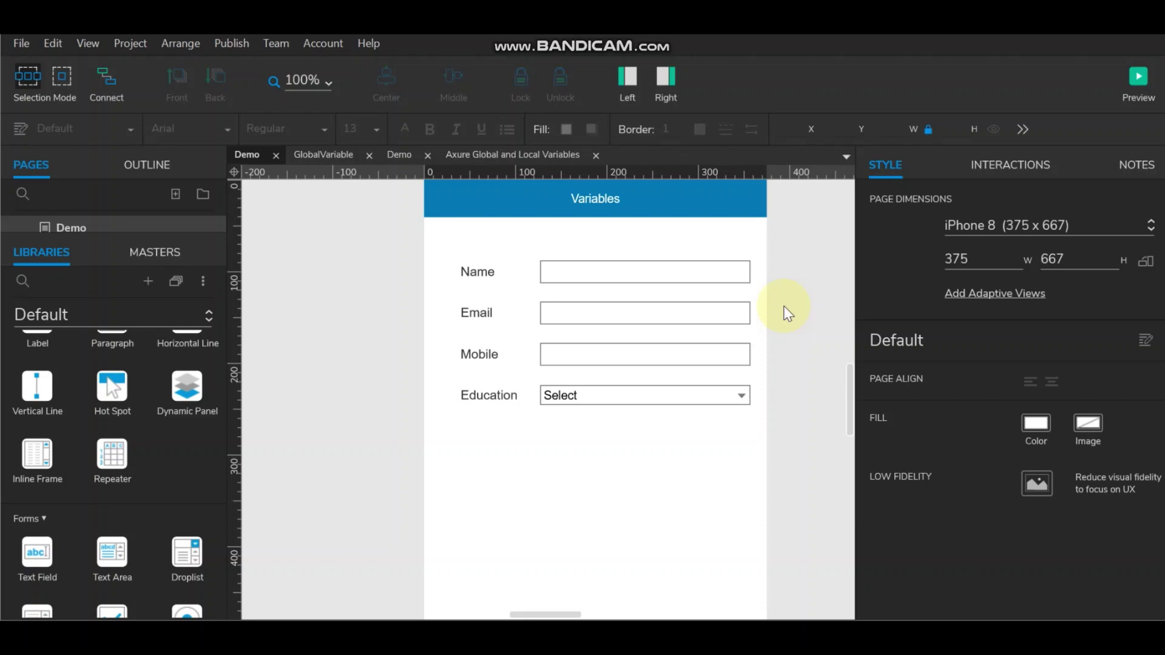
Step: Duplicate the Demo page as a new page, Demo (1)
left_click_drag(57, 237, 58, 394)
right_click(81, 332)
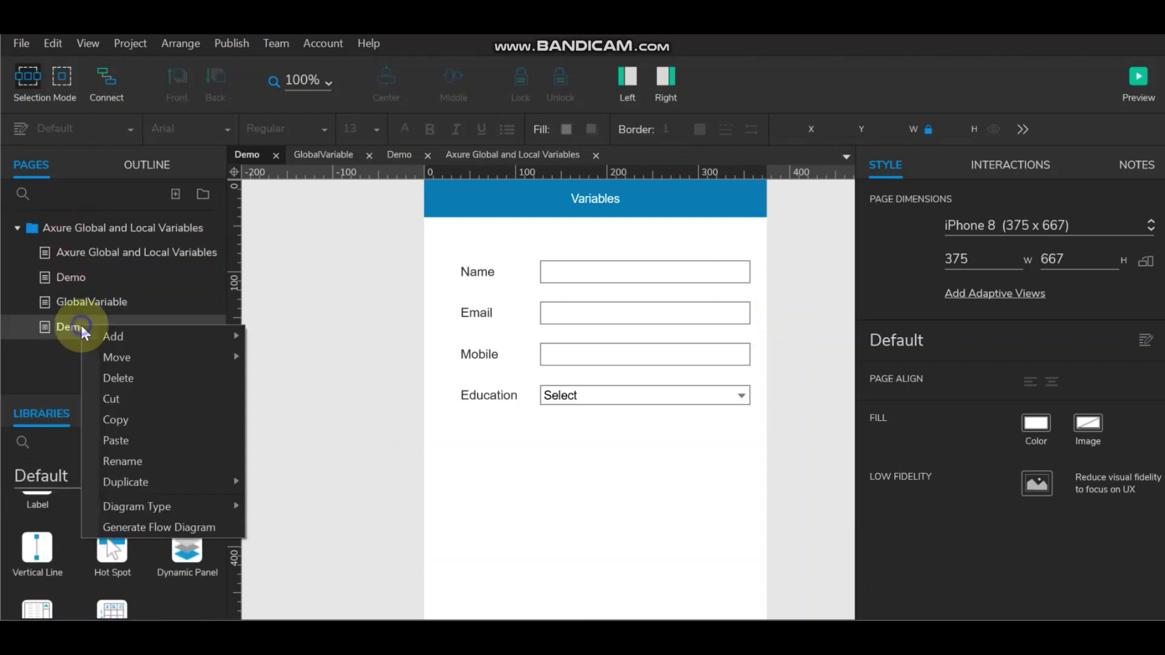
mouse_move(112, 336)
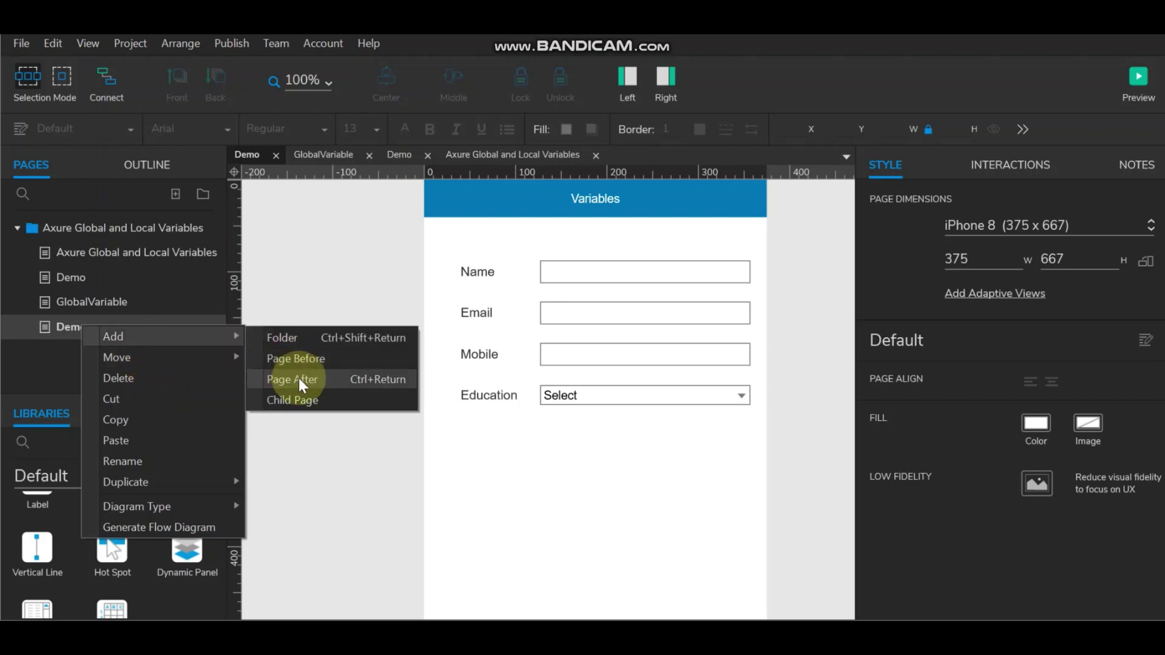
mouse_move(176, 484)
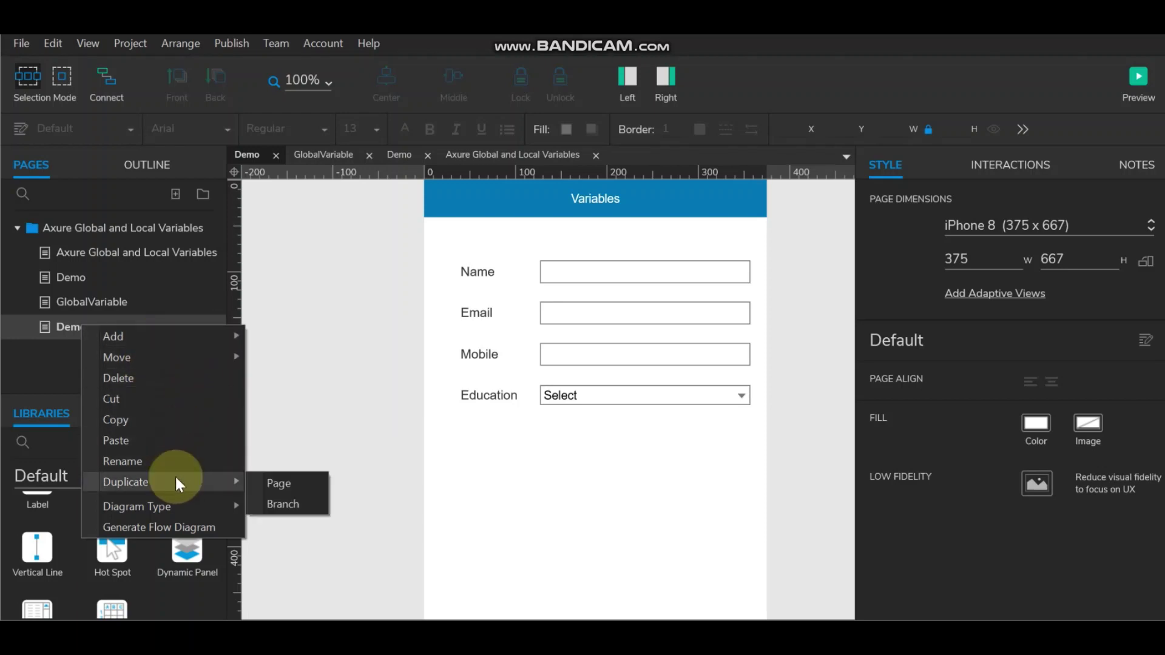
left_click(272, 485)
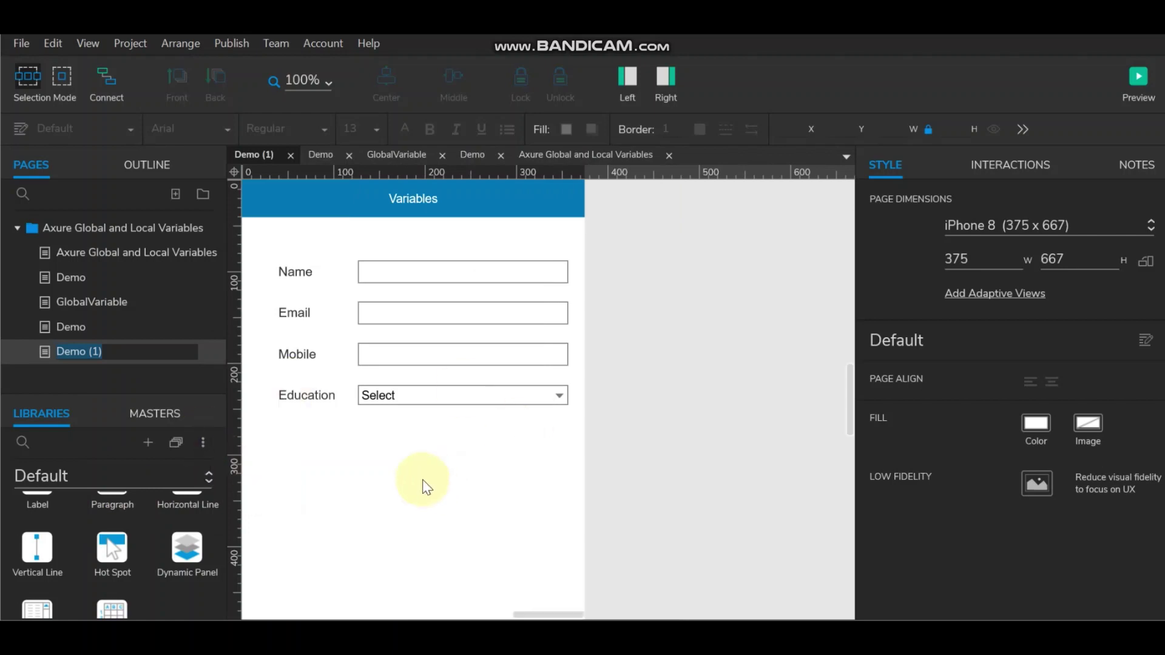
Step: Go back to the original Demo page with the style pane hidden
left_click(77, 326)
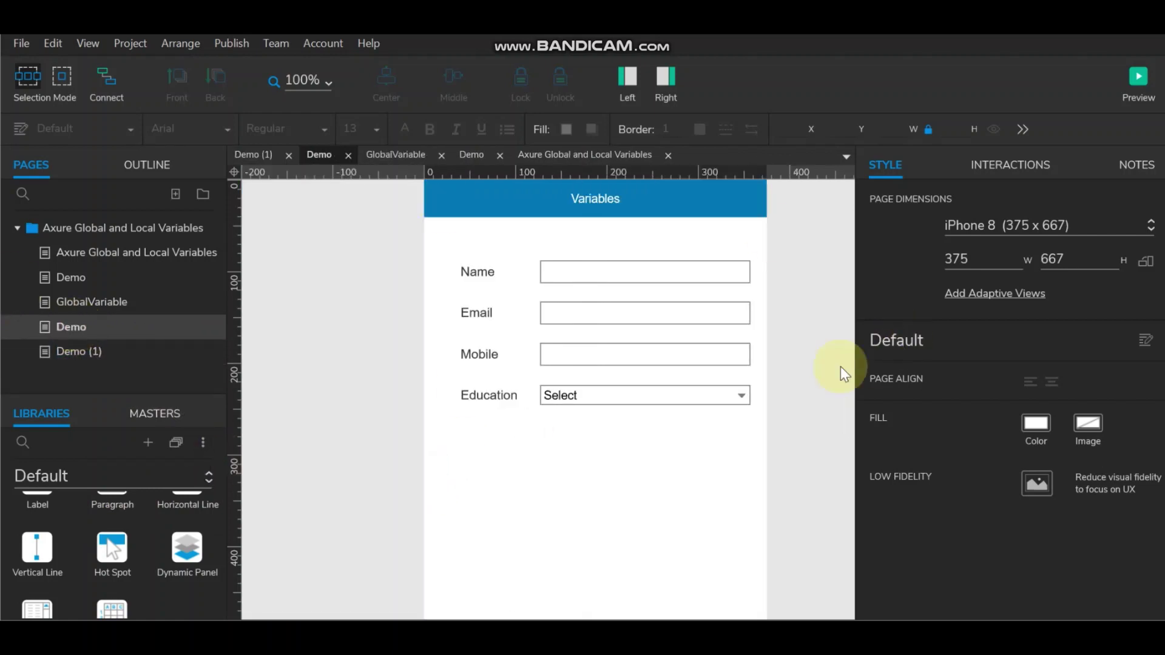
left_click(665, 80)
scroll(817, 461, "down", 3)
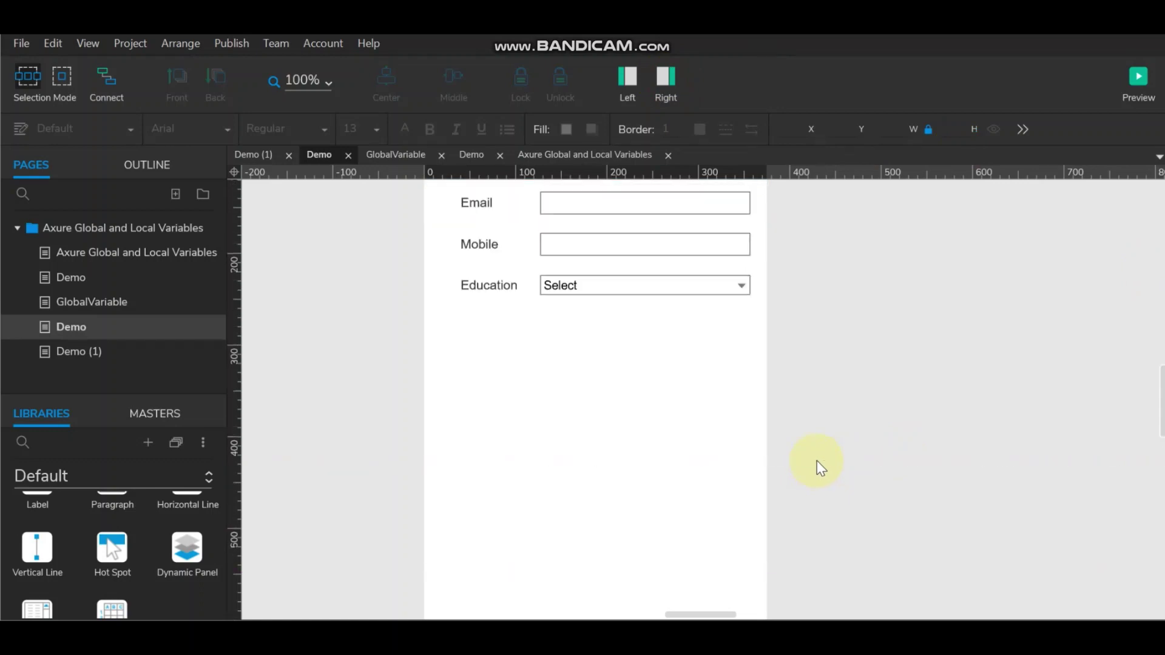
scroll(817, 461, "up", 3)
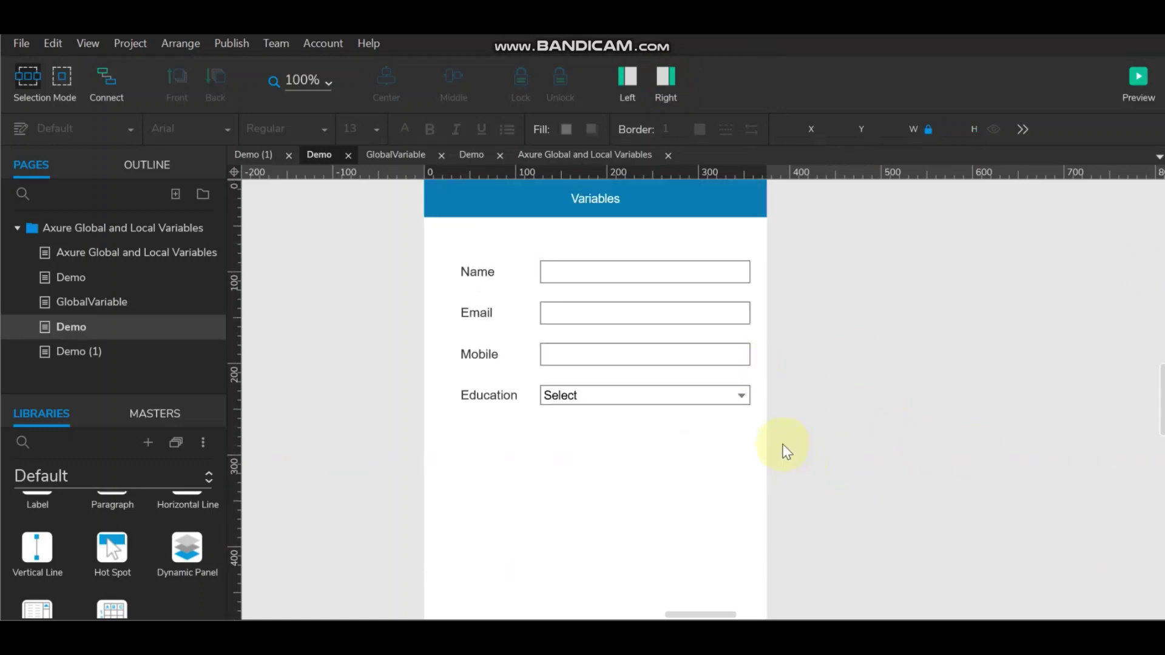
Step: Add a button-height box labelled SUBMIT below the Education field
scroll(89, 530, "up", 5)
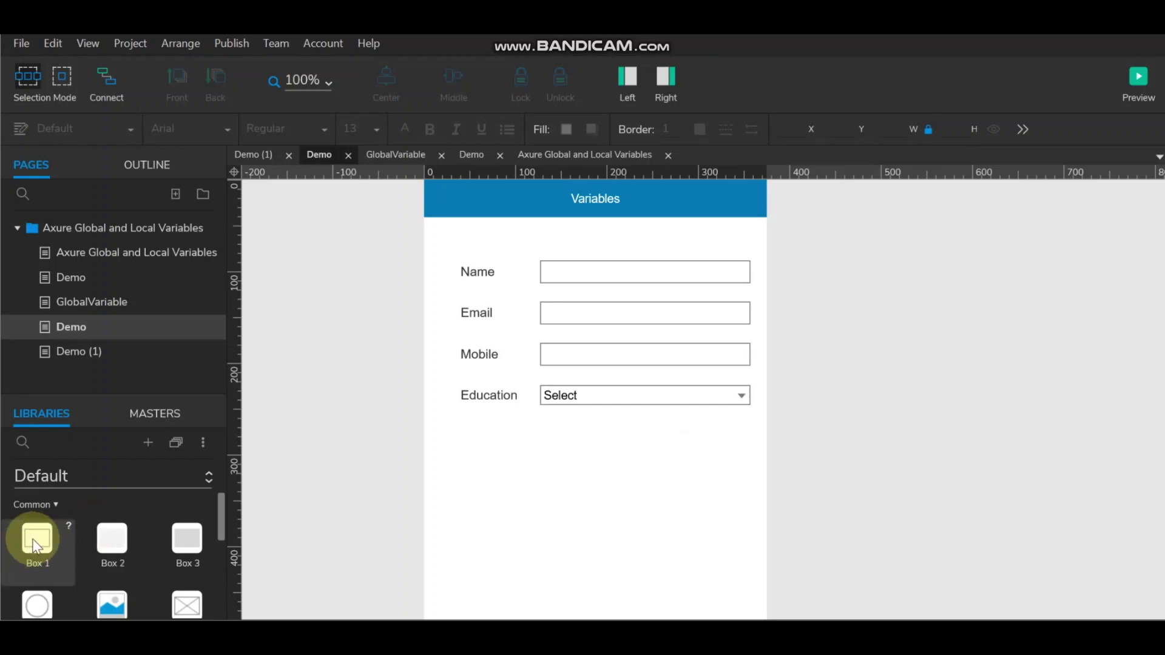
left_click_drag(35, 545, 461, 440)
left_click_drag(597, 594, 598, 466)
left_click(821, 455)
left_click(648, 458)
left_click(647, 457)
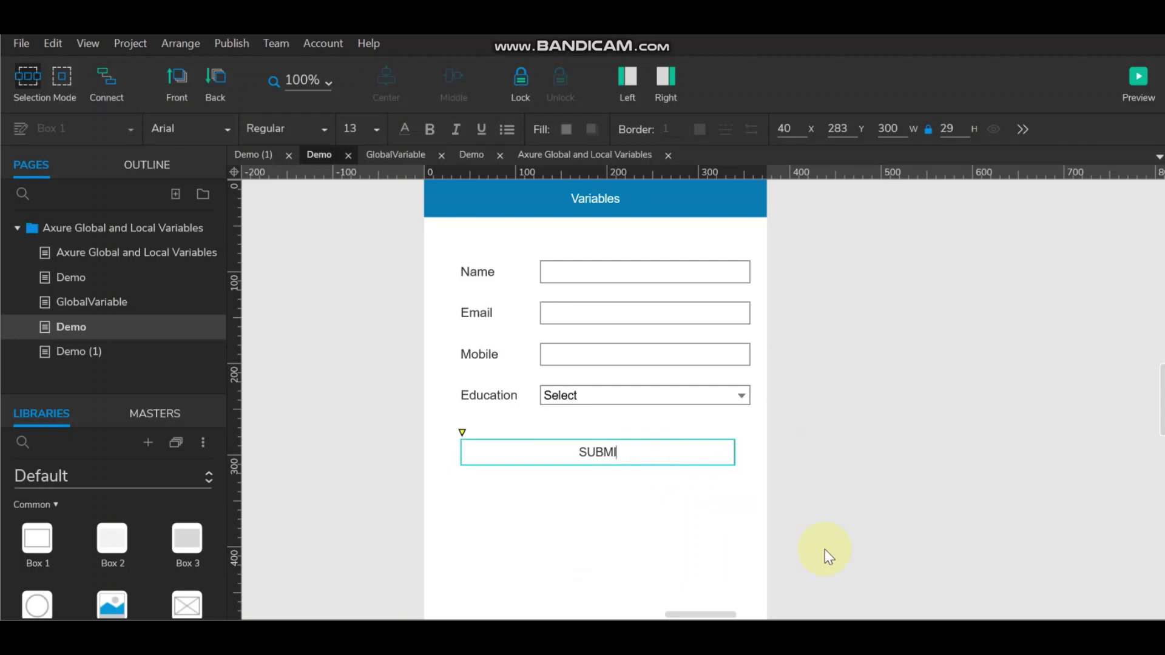
Step: Give the SUBMIT button a corner radius of 5
left_click(699, 463)
left_click(661, 85)
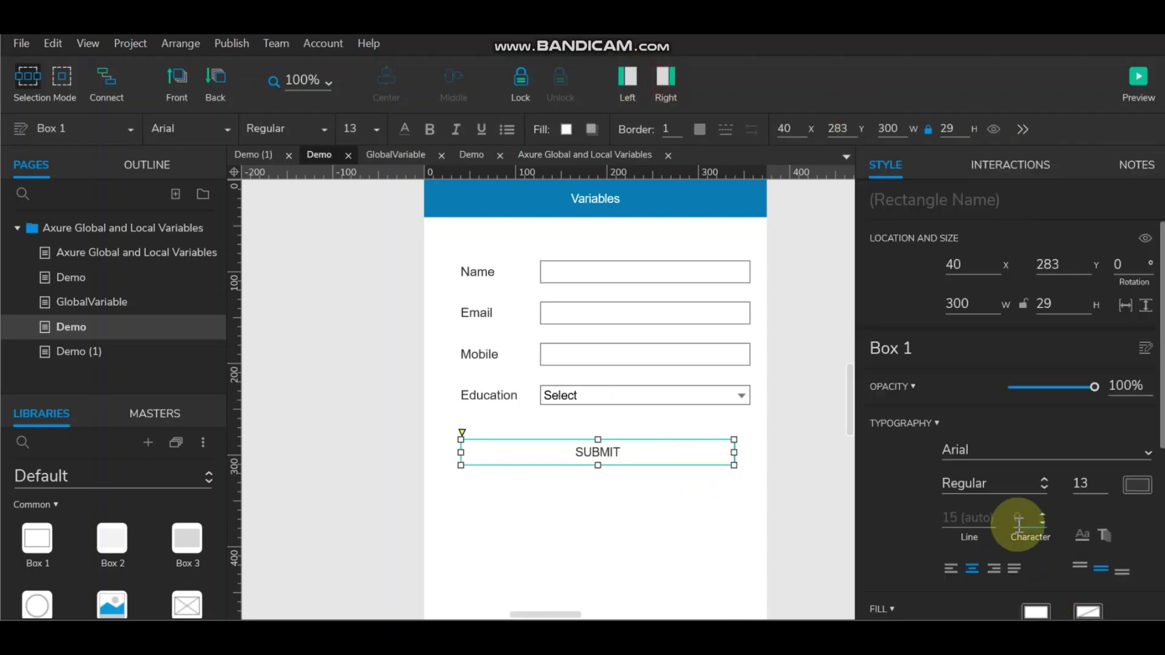
scroll(1025, 534, "down", 6)
double_click(1029, 532)
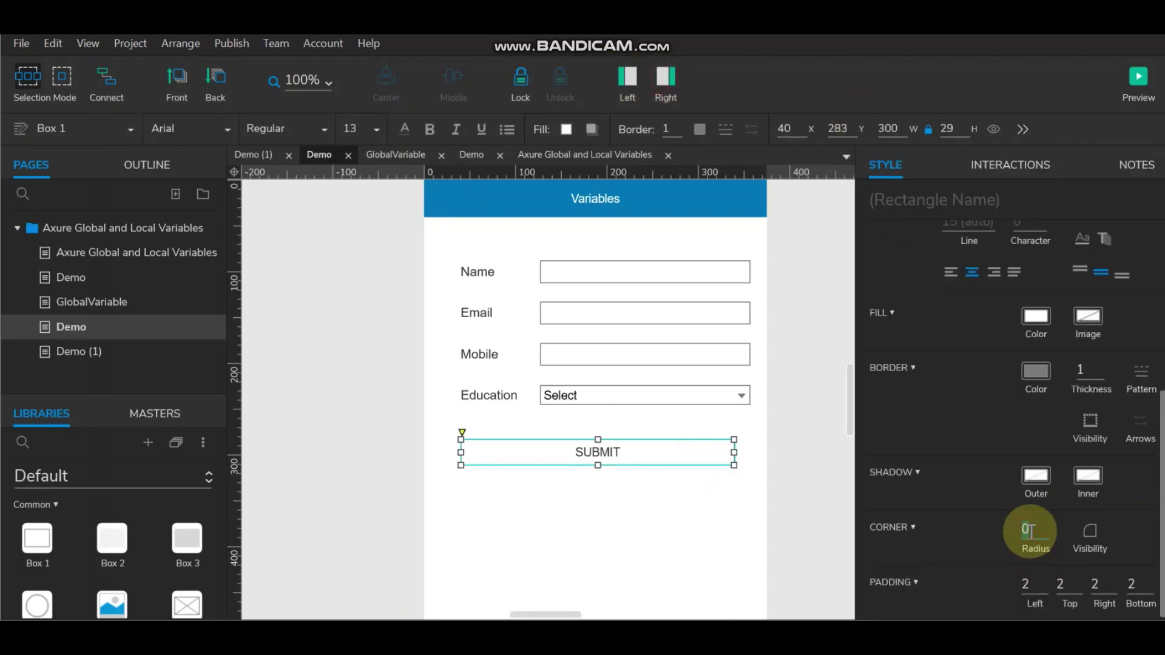
type("5")
left_click(797, 449)
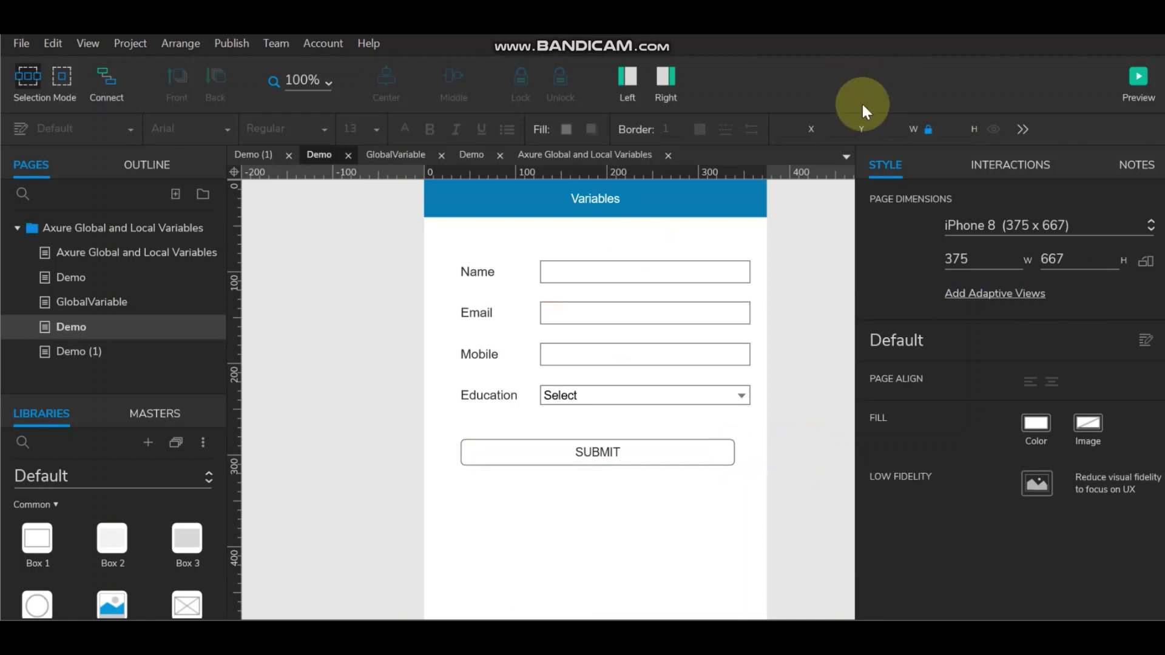
Step: Hide the style pane and enlarge the widget library area
left_click(668, 81)
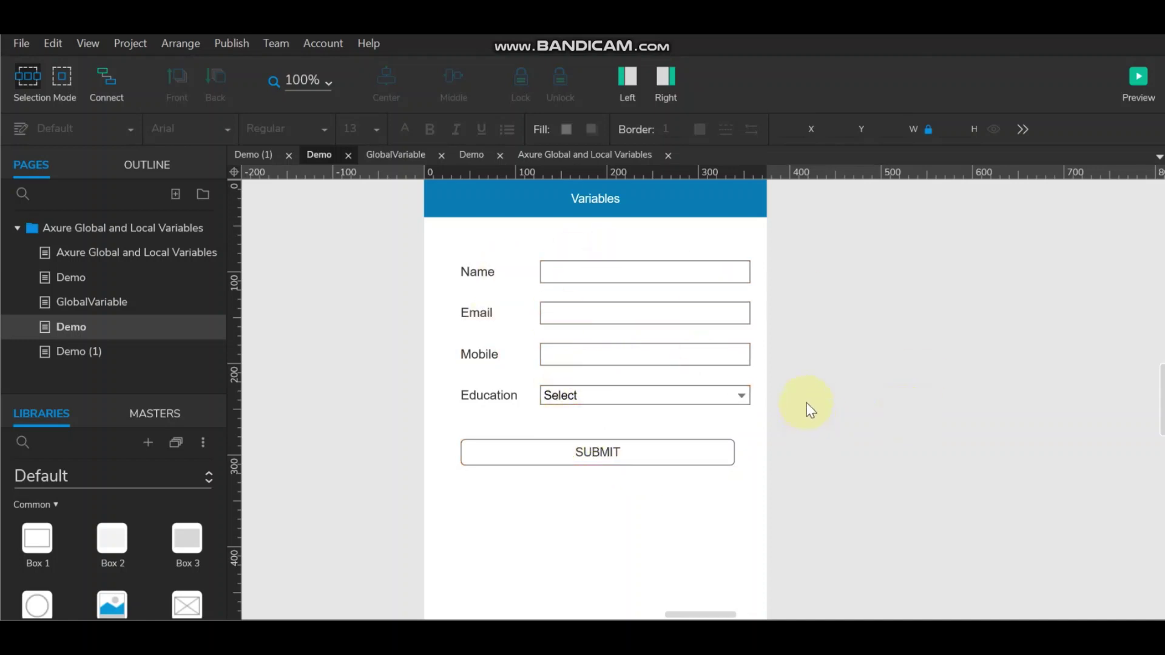
scroll(807, 403, "down", 5)
scroll(807, 403, "up", 5)
left_click_drag(108, 394, 109, 224)
scroll(595, 447, "down", 2)
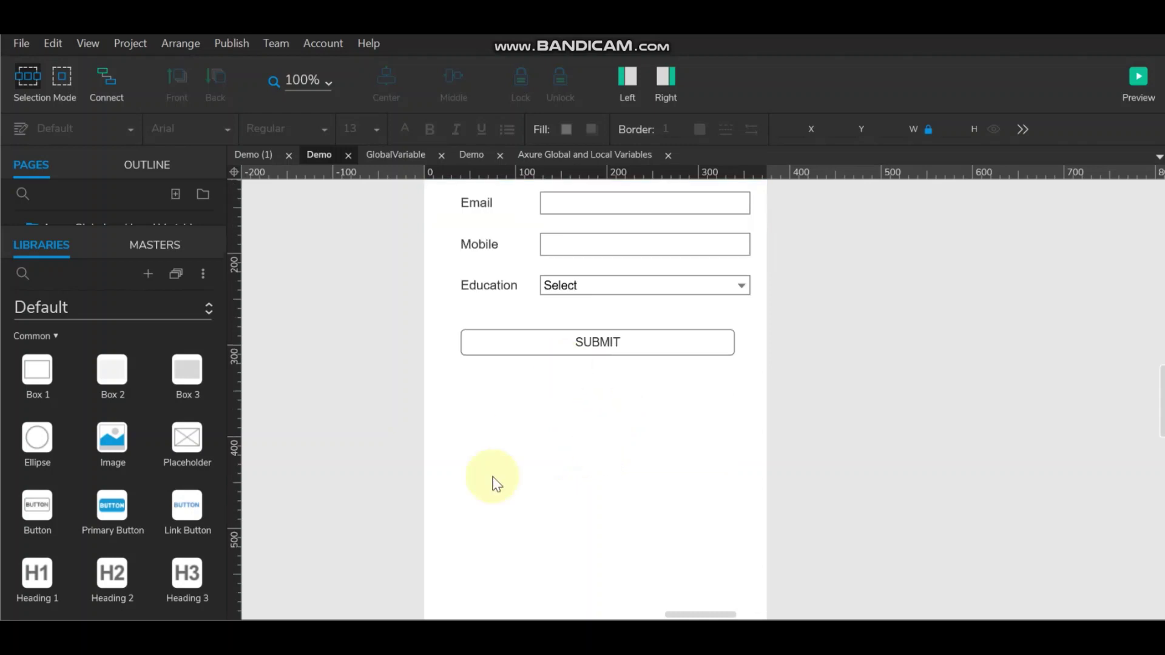
Step: Place a new box on the page, centred under the Variables header
scroll(531, 476, "up", 2)
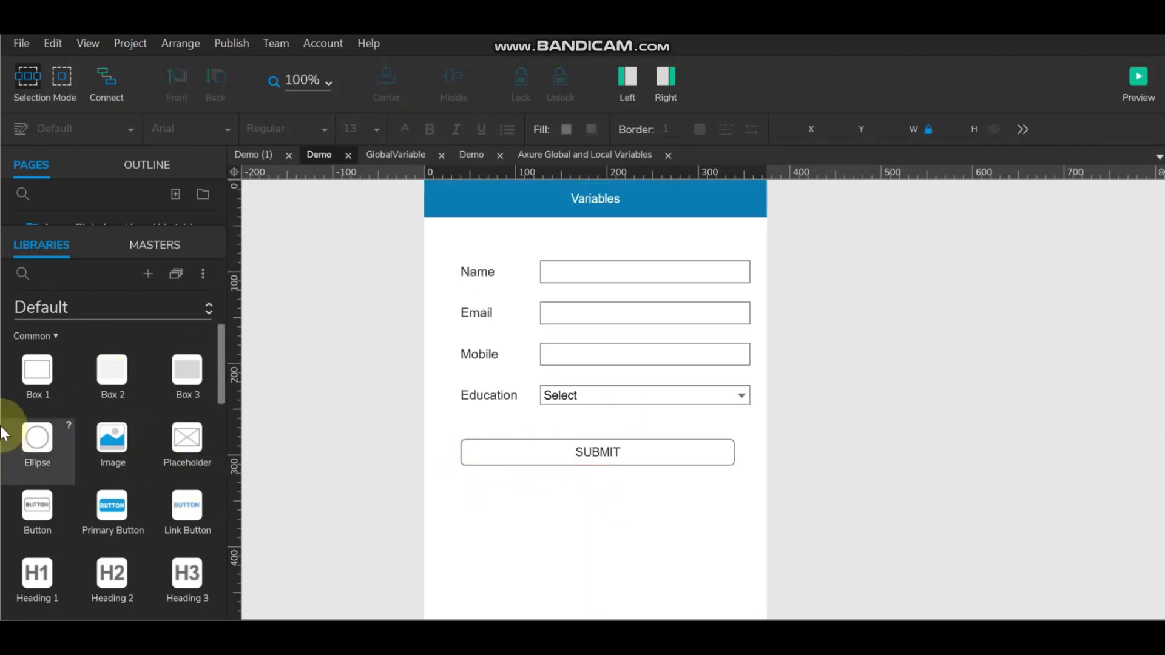
left_click_drag(32, 370, 430, 252)
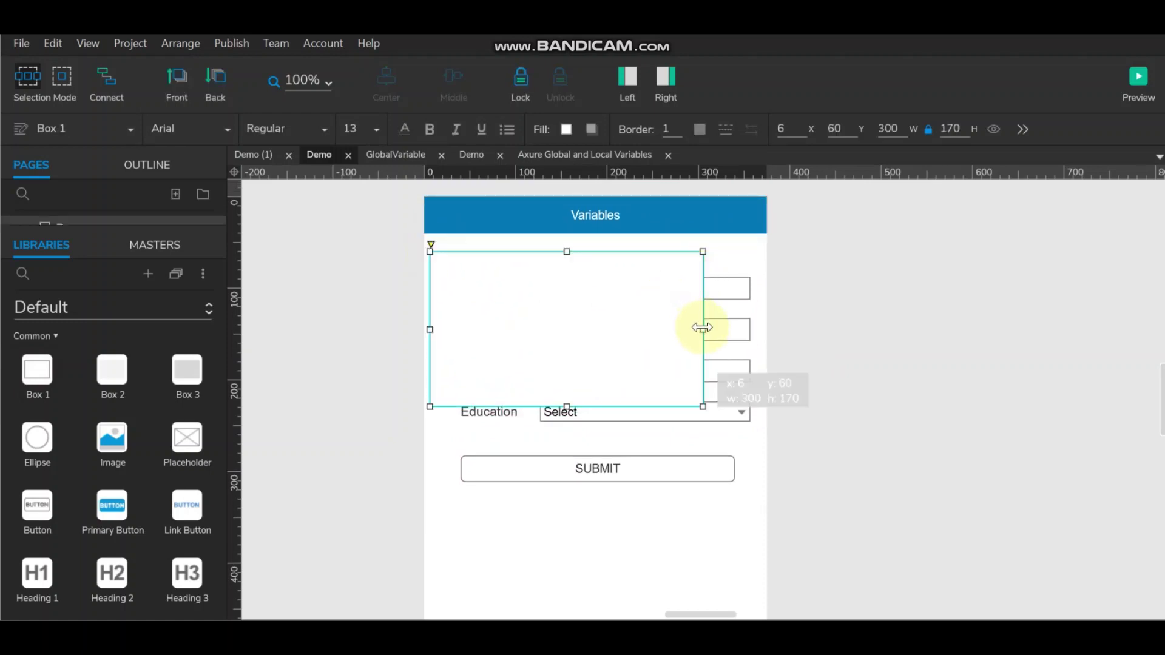
left_click(710, 224)
left_click(636, 297, "ctrl")
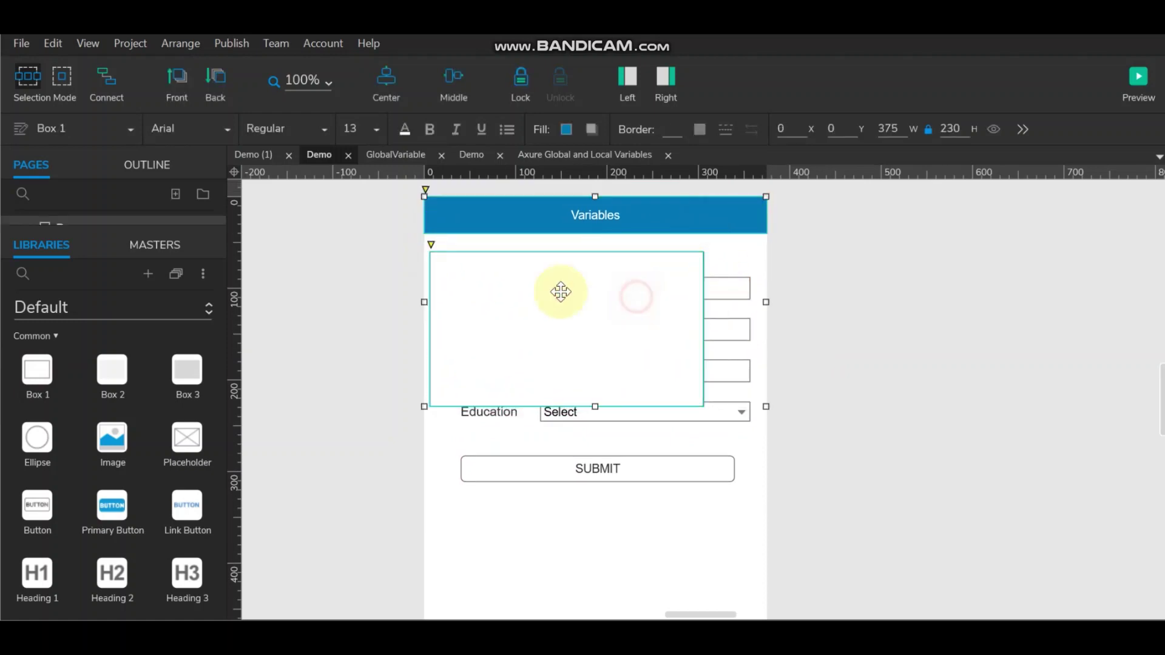
left_click(387, 76)
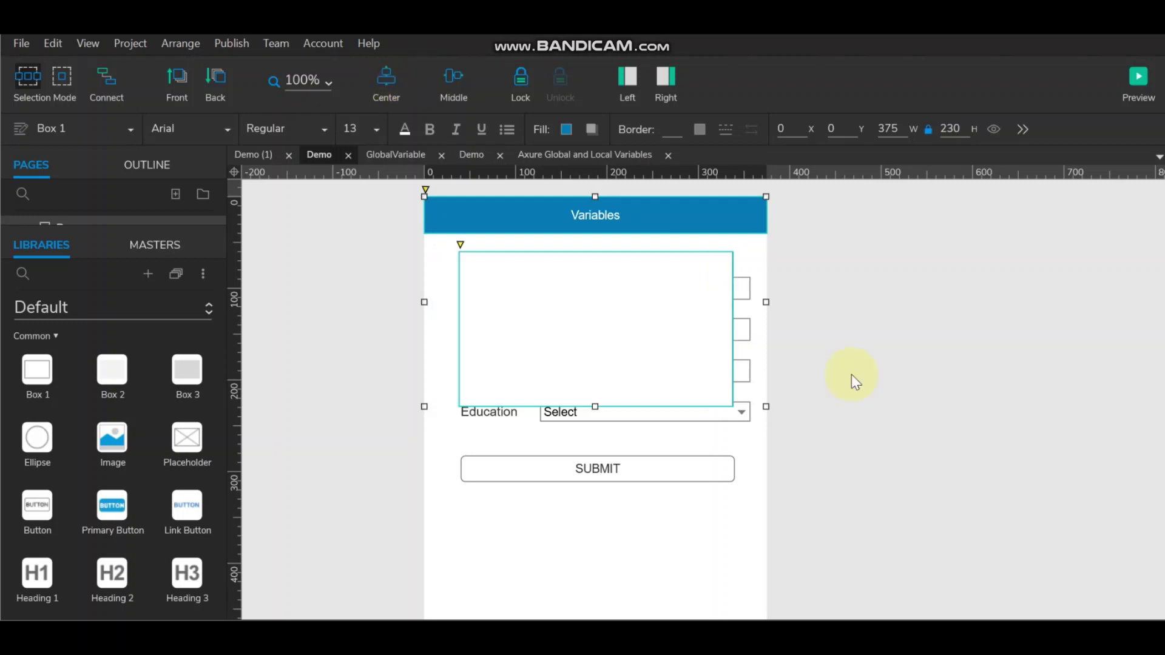
left_click(881, 386)
left_click(663, 304)
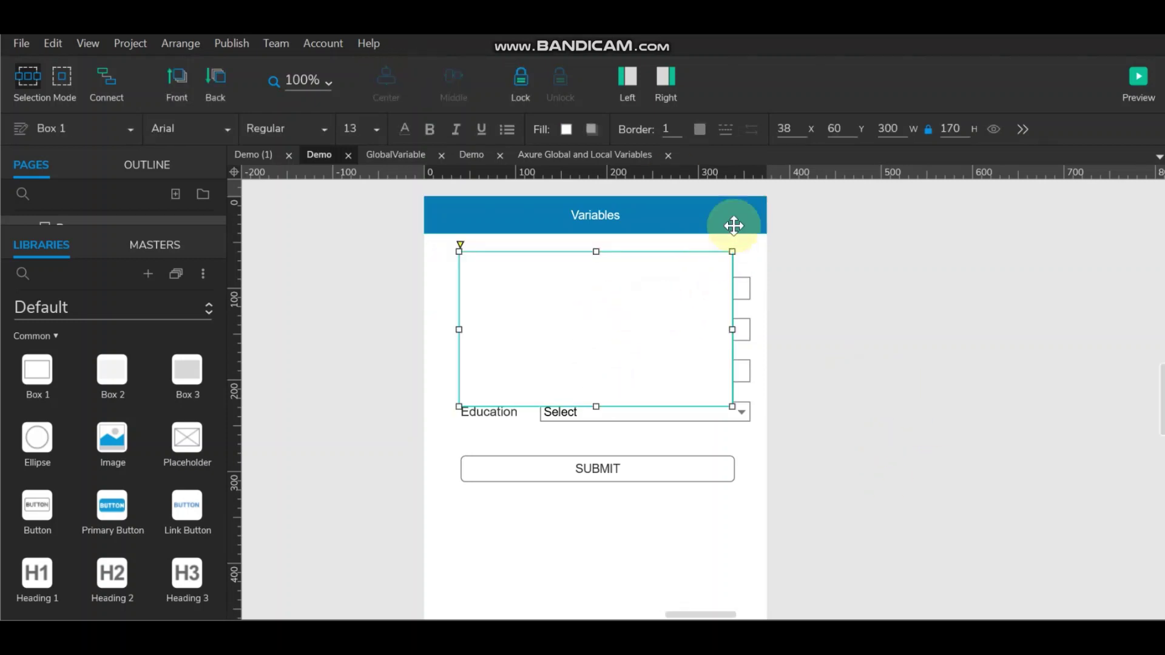
Step: Style the box with corner radius 10, a light grey #F2F2F2 border and a drop shadow
left_click(671, 79)
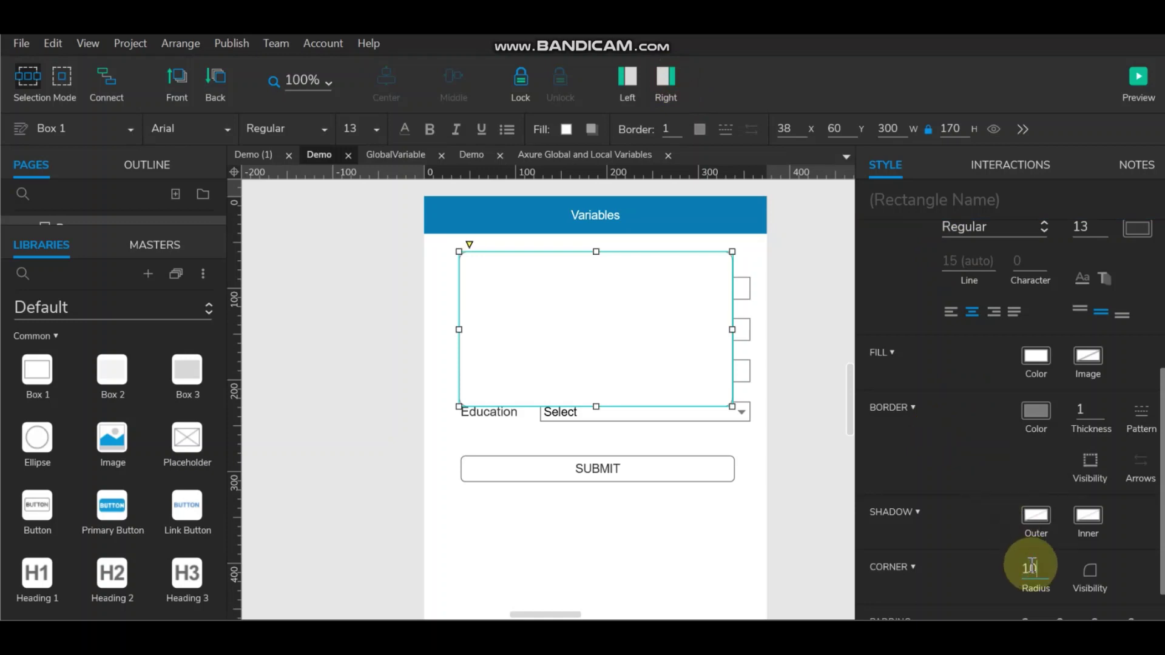
left_click(780, 356)
left_click(658, 328)
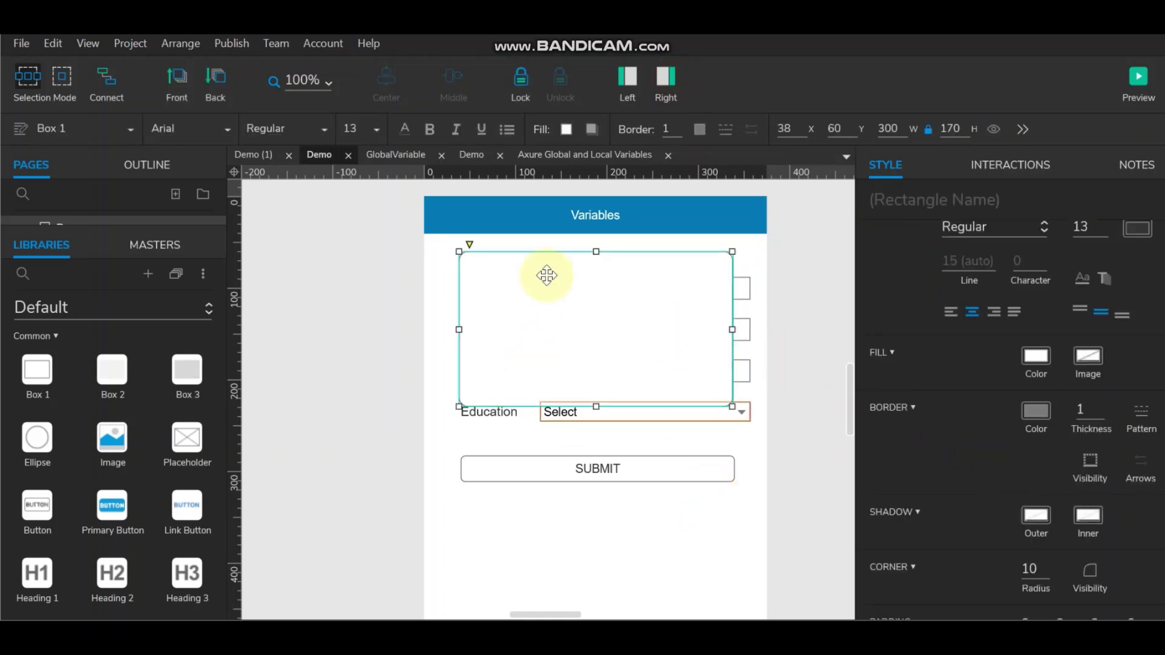
left_click(700, 129)
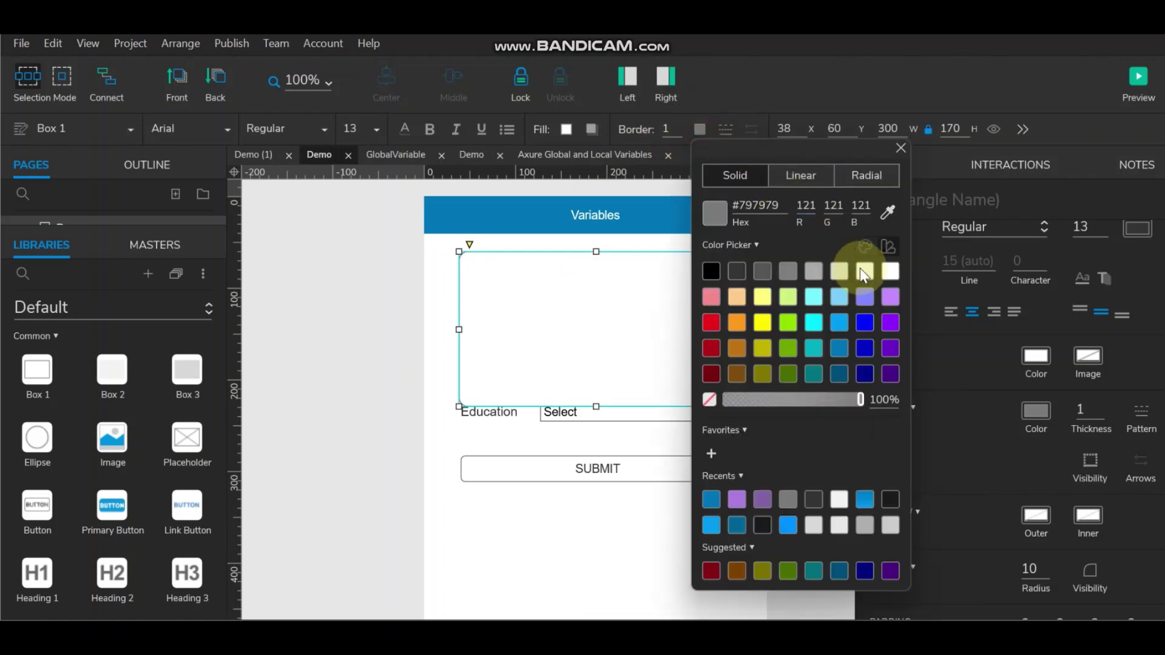
left_click(863, 269)
left_click(340, 284)
left_click(593, 301)
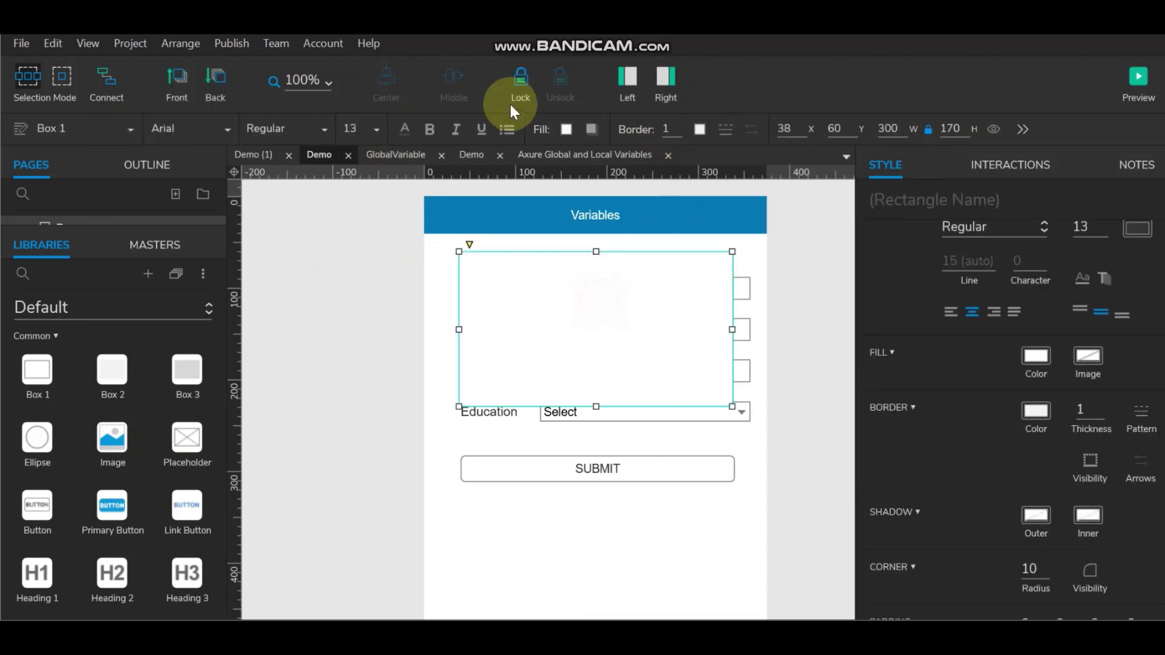
left_click(592, 129)
left_click(598, 162)
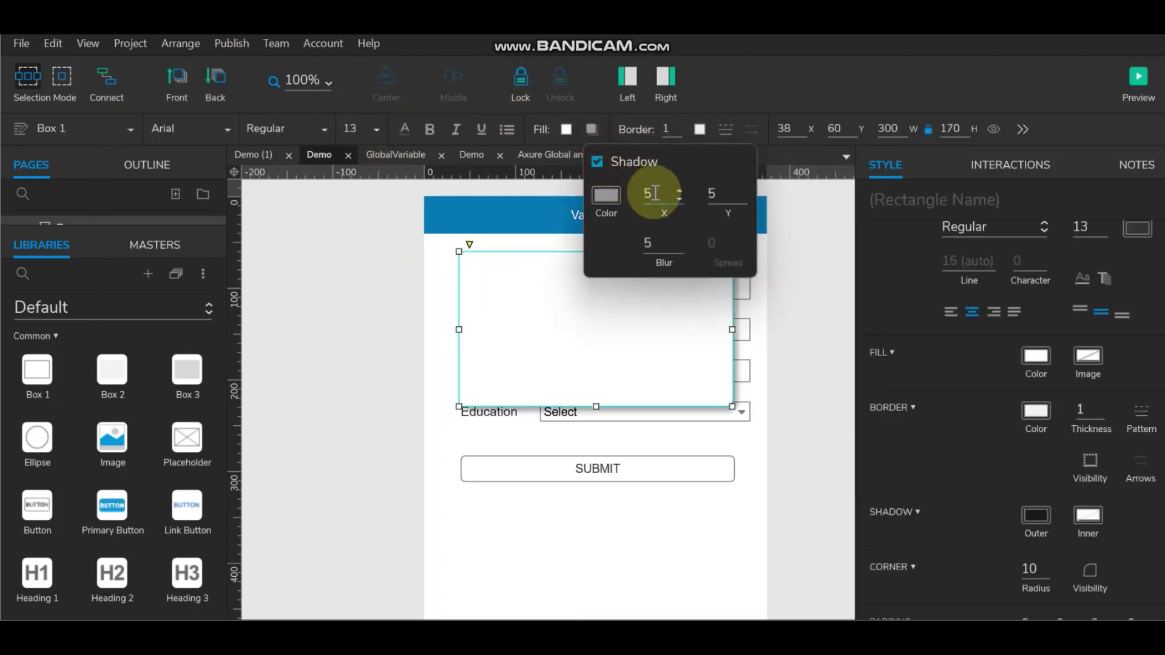
Step: Make the box 267 high and about 329 wide, centred under the Variables header
left_click(798, 271)
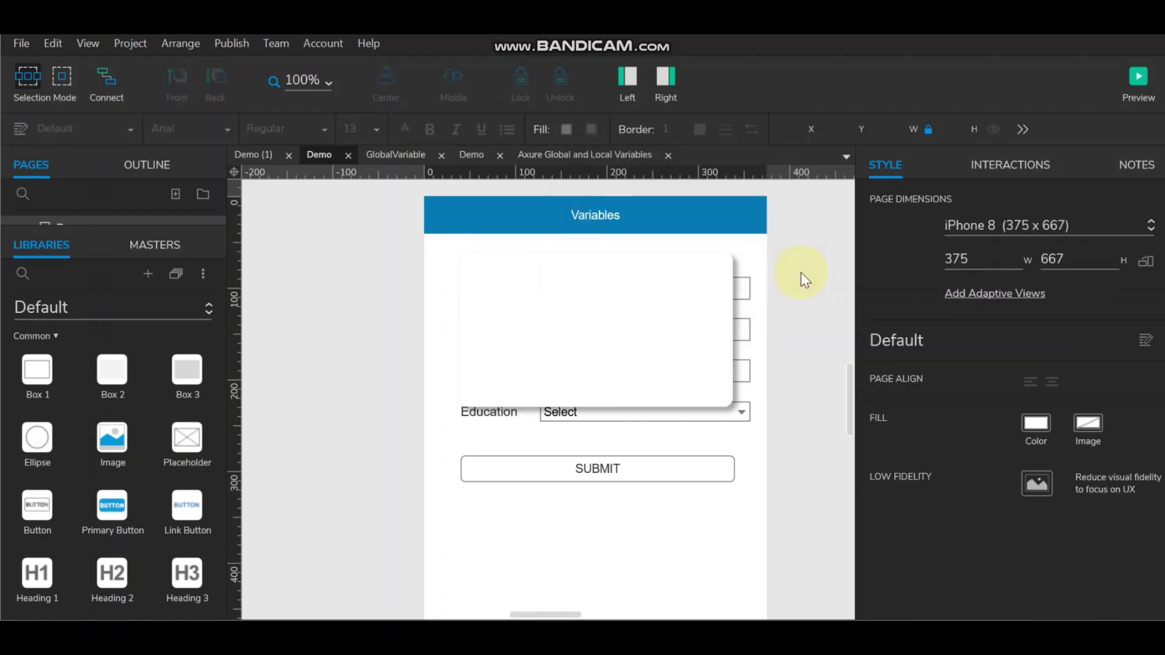
left_click(649, 312)
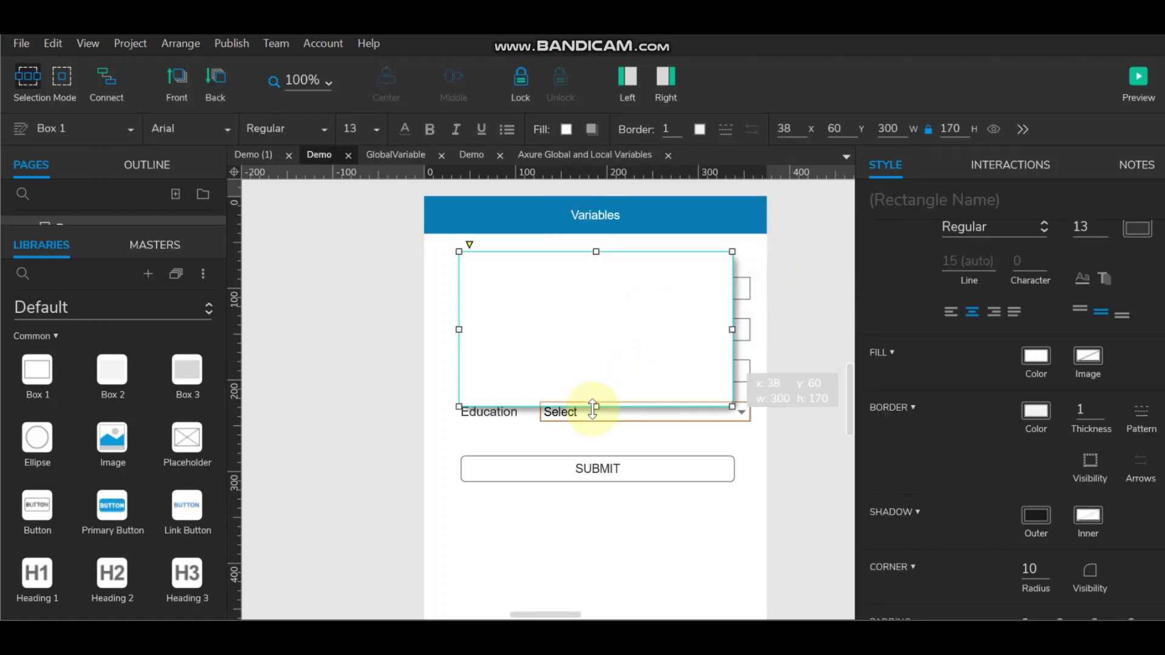
left_click_drag(596, 409, 596, 496)
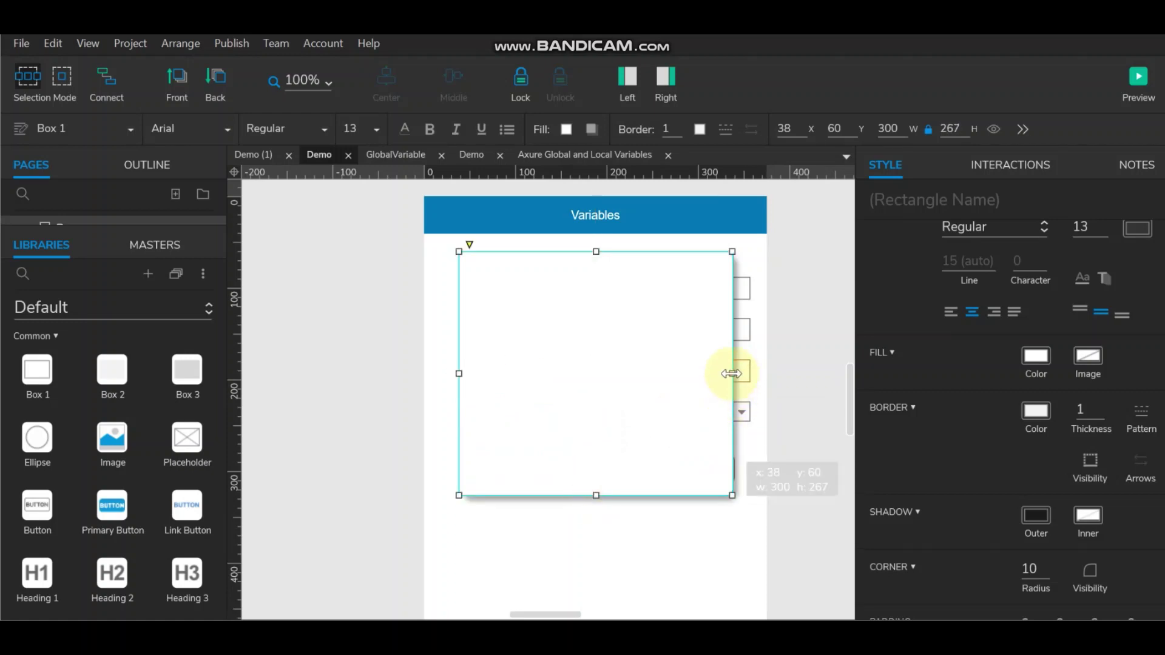
left_click_drag(733, 374, 750, 374)
left_click(577, 213)
left_click(597, 305, "ctrl")
left_click(395, 75)
left_click(799, 353)
left_click(619, 356)
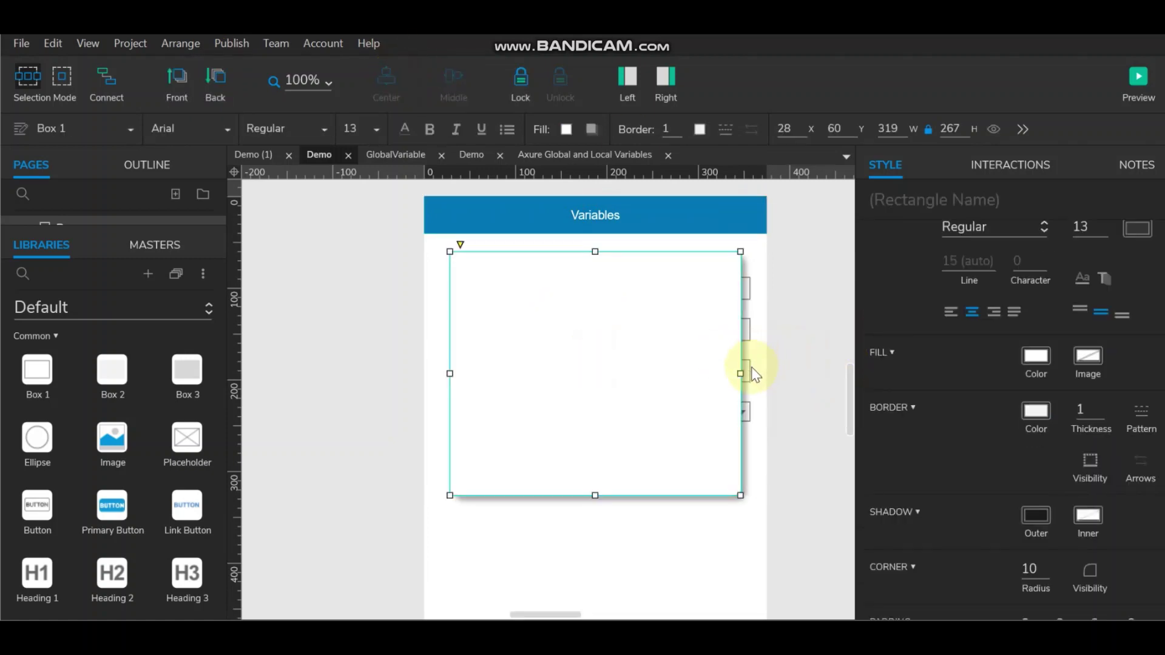
left_click_drag(741, 373, 750, 374)
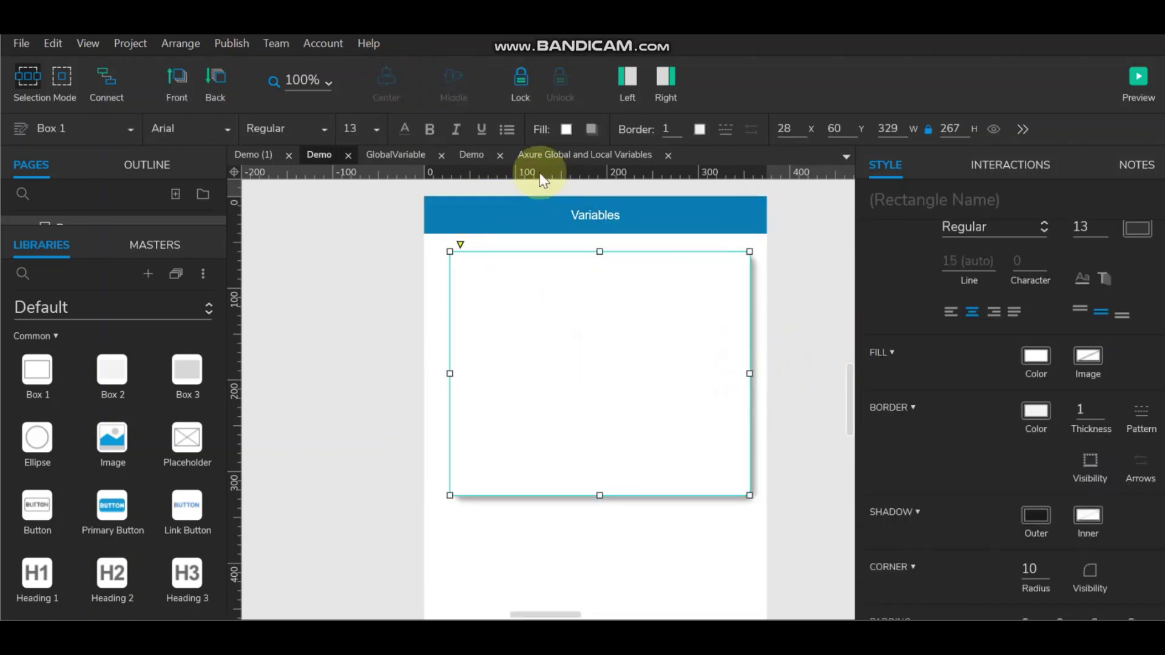
left_click(540, 206)
left_click(576, 293, "ctrl")
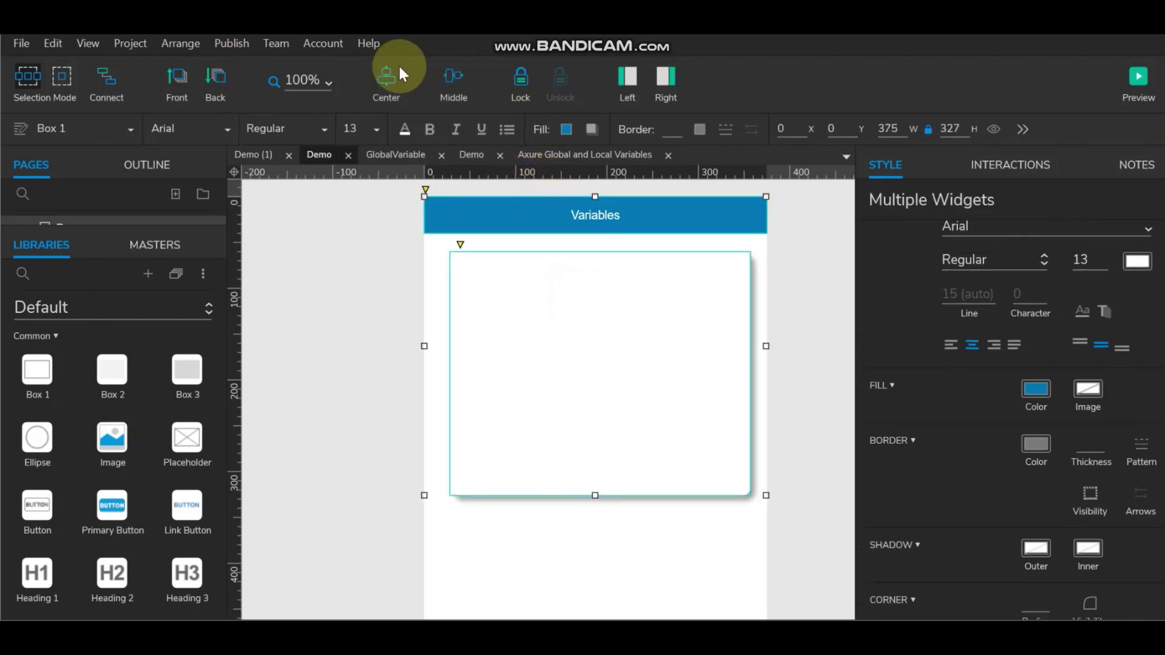
left_click(387, 78)
Step: Widen the box further to 344 and re-centre it under the header
left_click(732, 373)
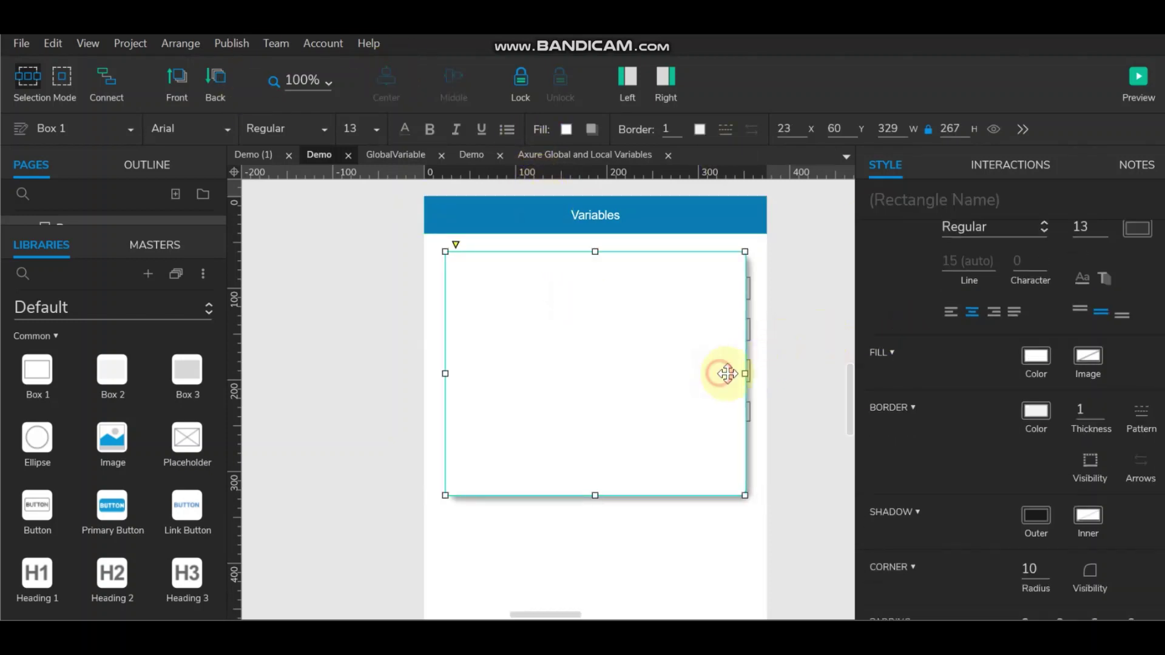
left_click_drag(744, 373, 750, 373)
left_click(676, 213, "ctrl")
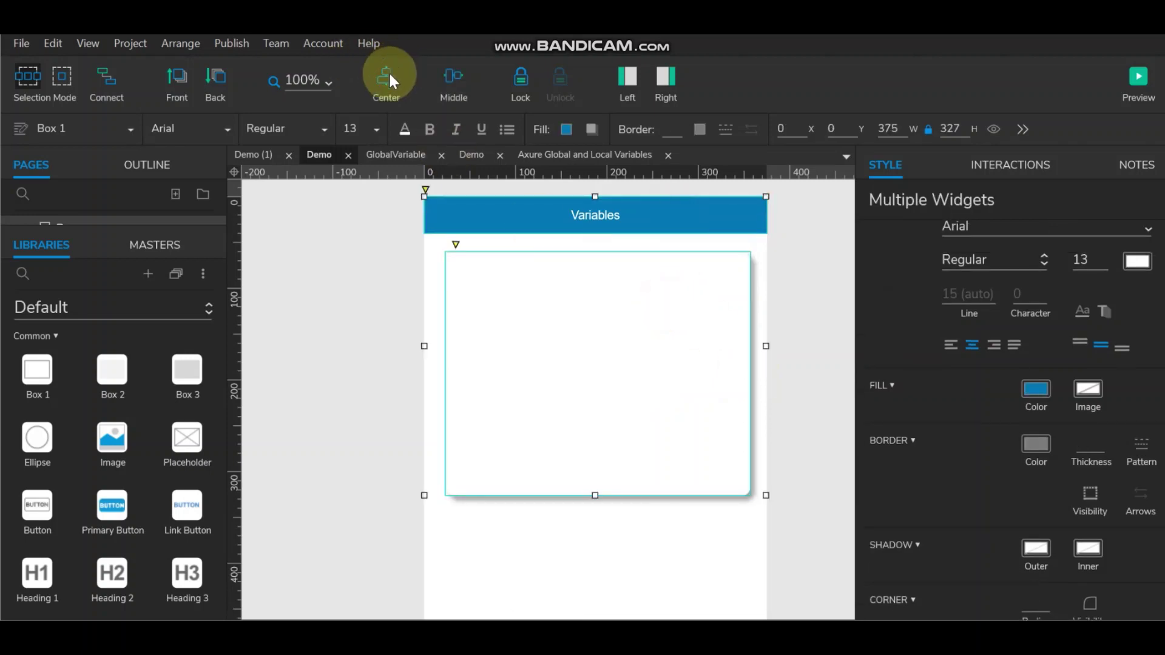
left_click(388, 79)
left_click(715, 372)
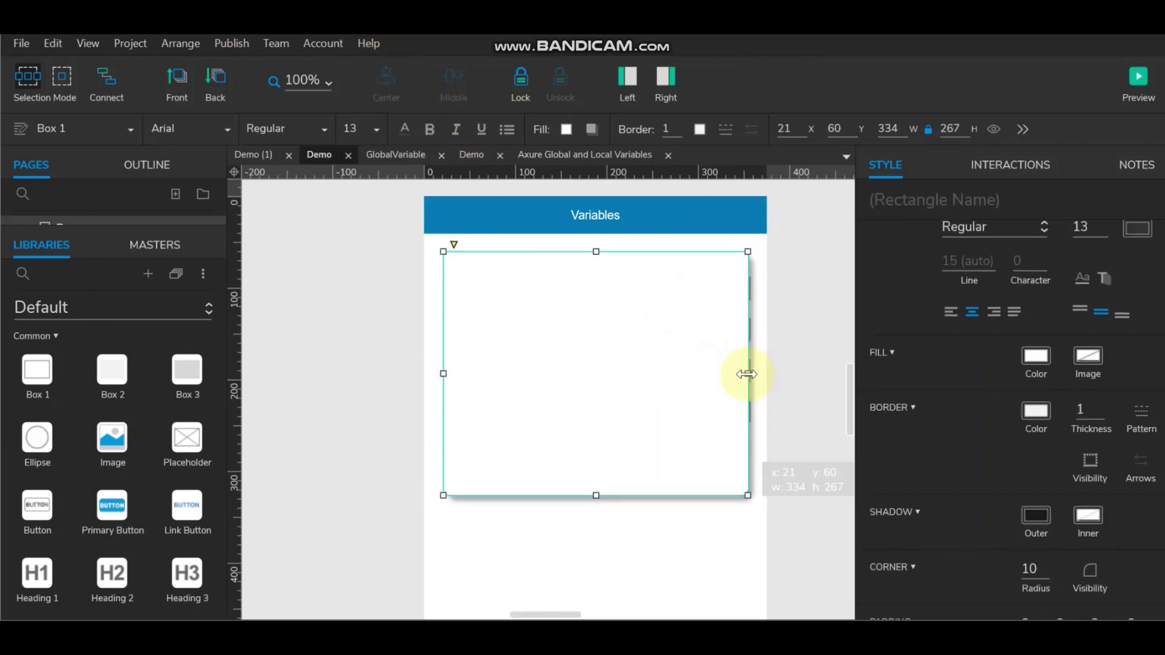
left_click_drag(747, 374, 755, 372)
left_click(699, 220)
left_click(707, 297, "ctrl")
left_click(386, 85)
Step: Move the box off the page to the right of the form
left_click(814, 364)
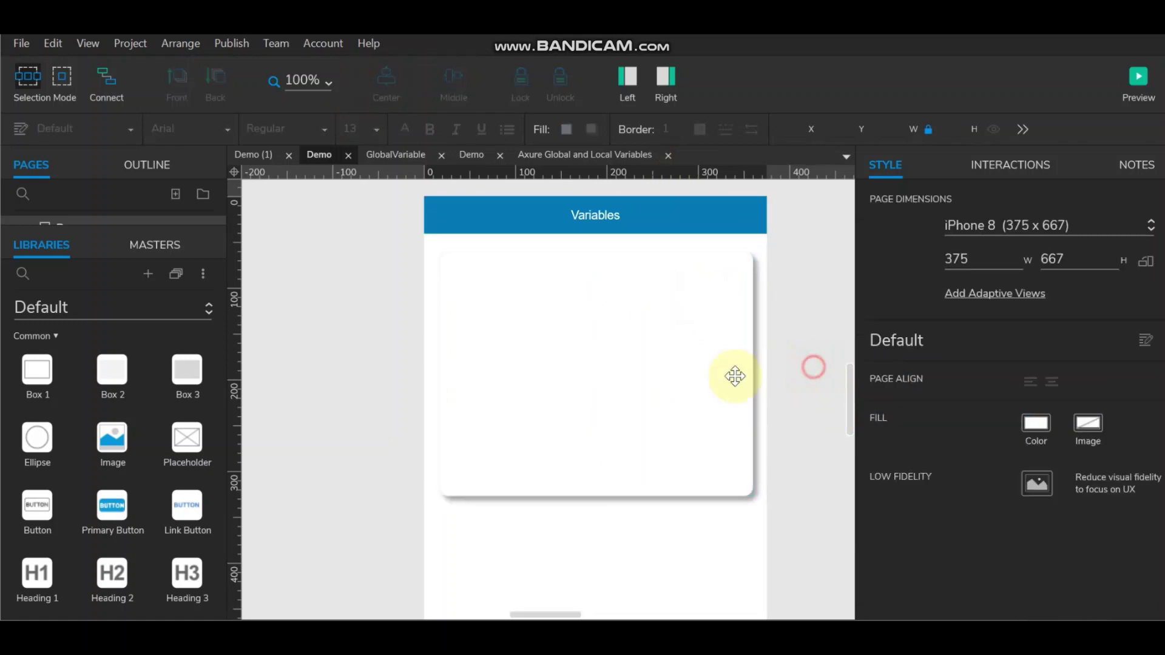
left_click(637, 300)
left_click(664, 76)
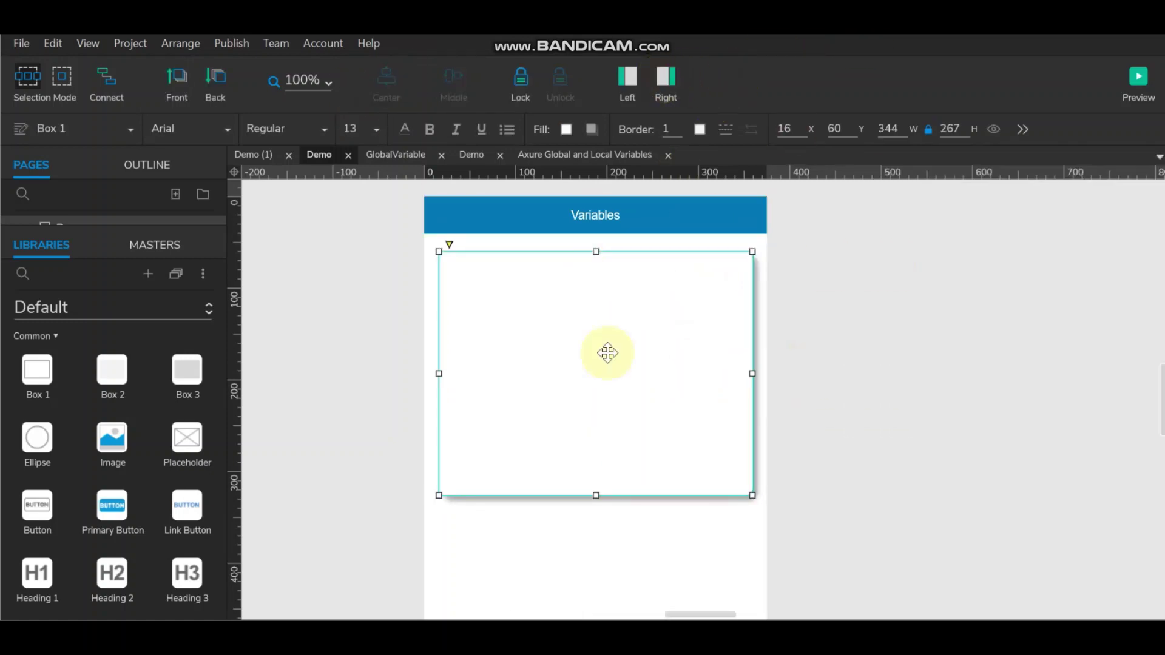
left_click_drag(613, 343, 977, 336)
Step: Set the Name, Email, Mobile and Education labels' font to Lato
left_click(476, 288)
left_click(484, 329, "ctrl")
left_click(479, 370, "ctrl")
left_click(489, 411, "ctrl")
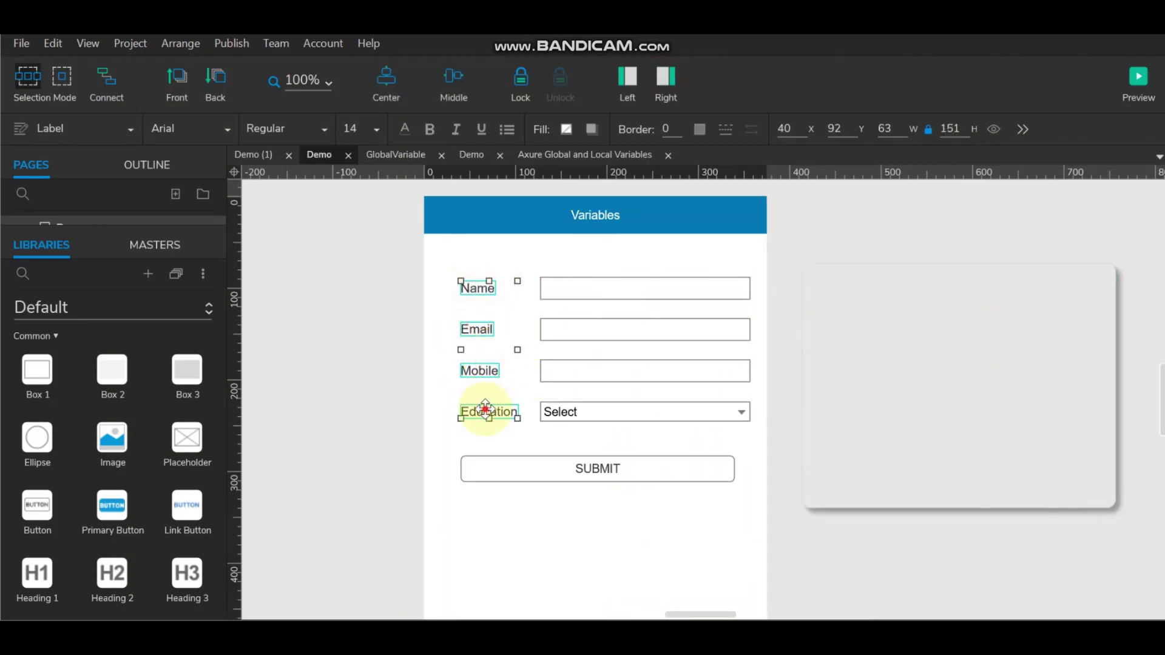
left_click(229, 129)
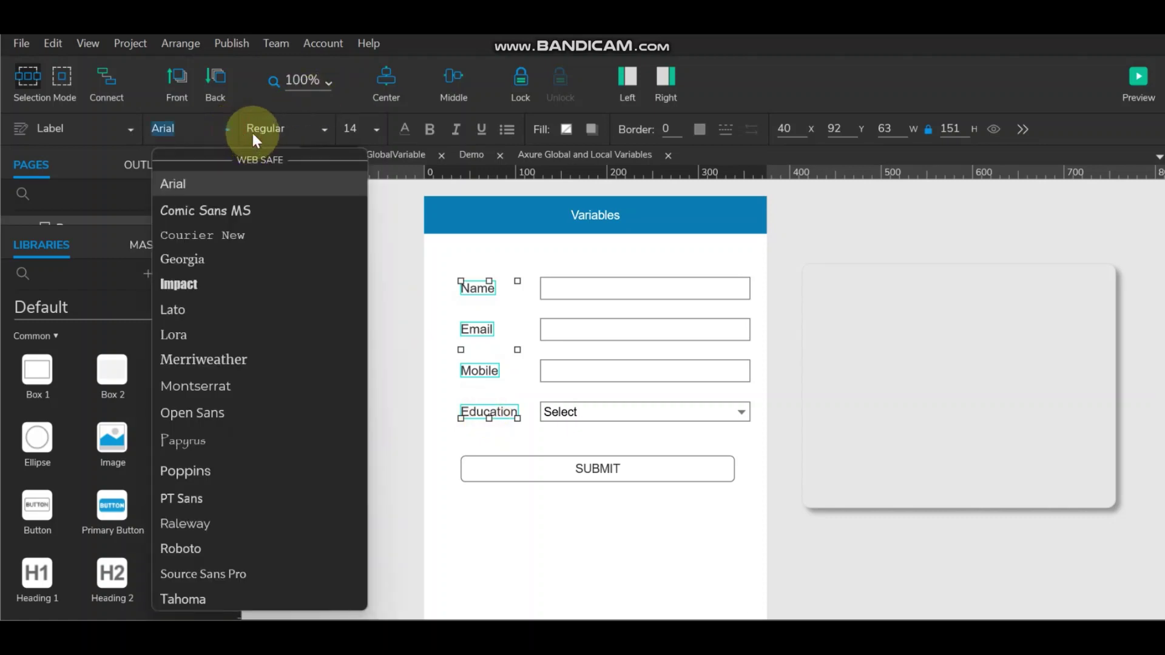
left_click(179, 311)
left_click(402, 337)
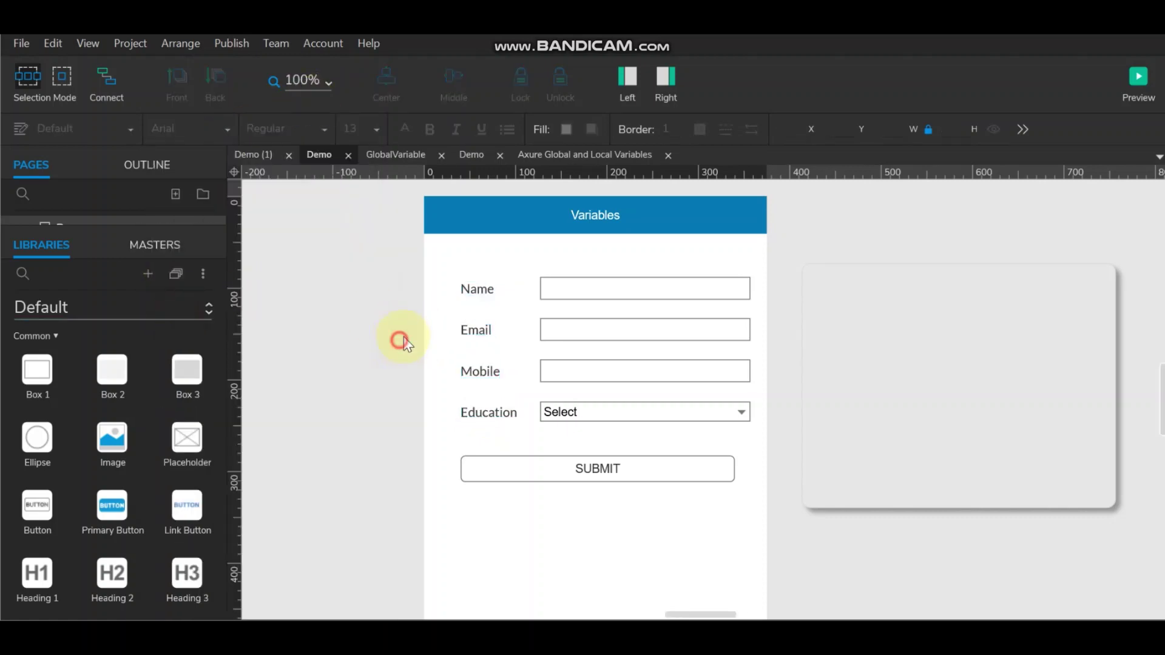
Step: Select the four labels, then move the box back over the form
left_click(485, 289)
left_click(480, 328, "ctrl")
left_click(481, 371, "ctrl")
left_click(484, 405, "ctrl")
left_click(866, 325)
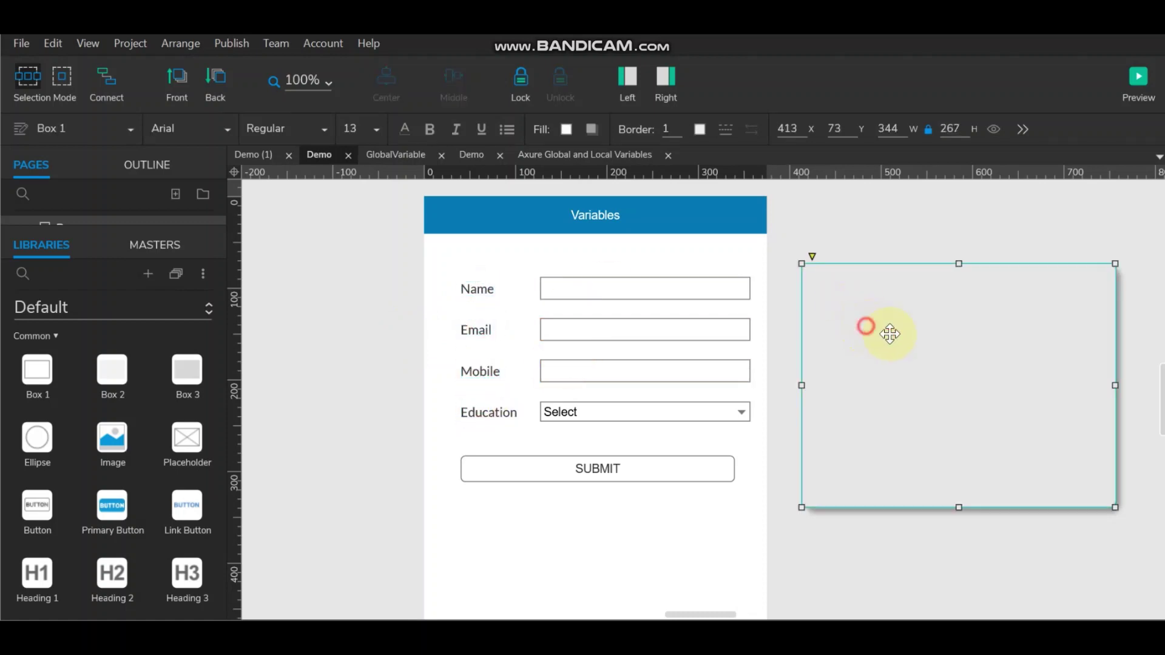
left_click_drag(924, 338, 565, 326)
Step: Centre the card under the Variables header and paste the four labels into it
left_click(621, 214)
left_click(606, 299, "ctrl")
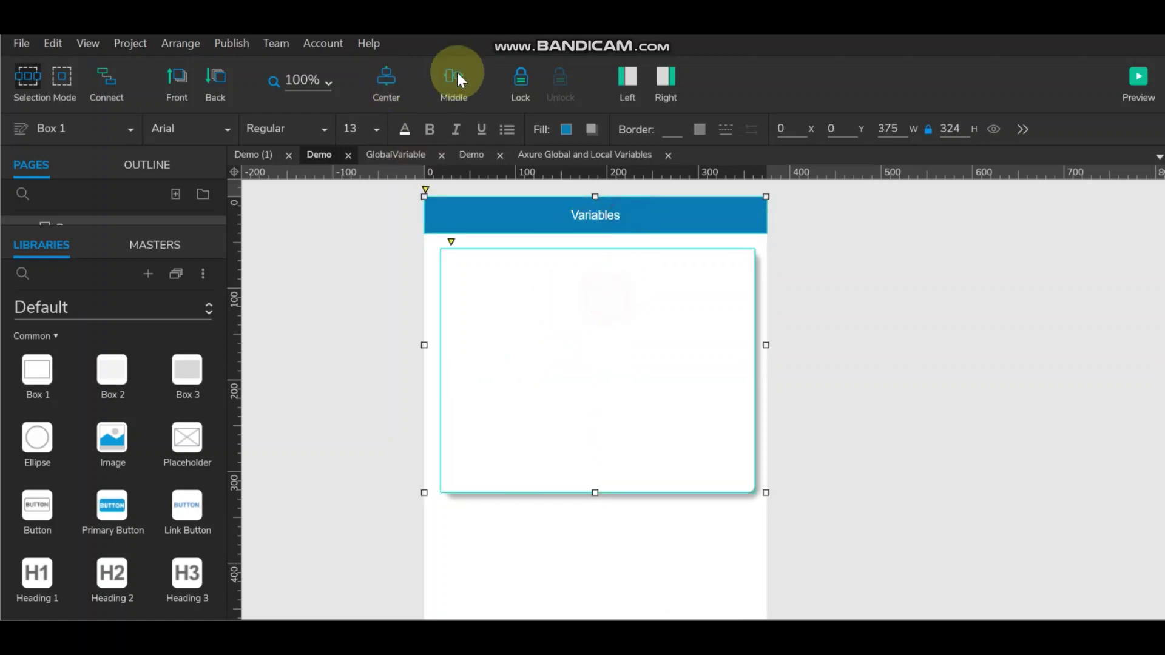
left_click(401, 89)
left_click(890, 330)
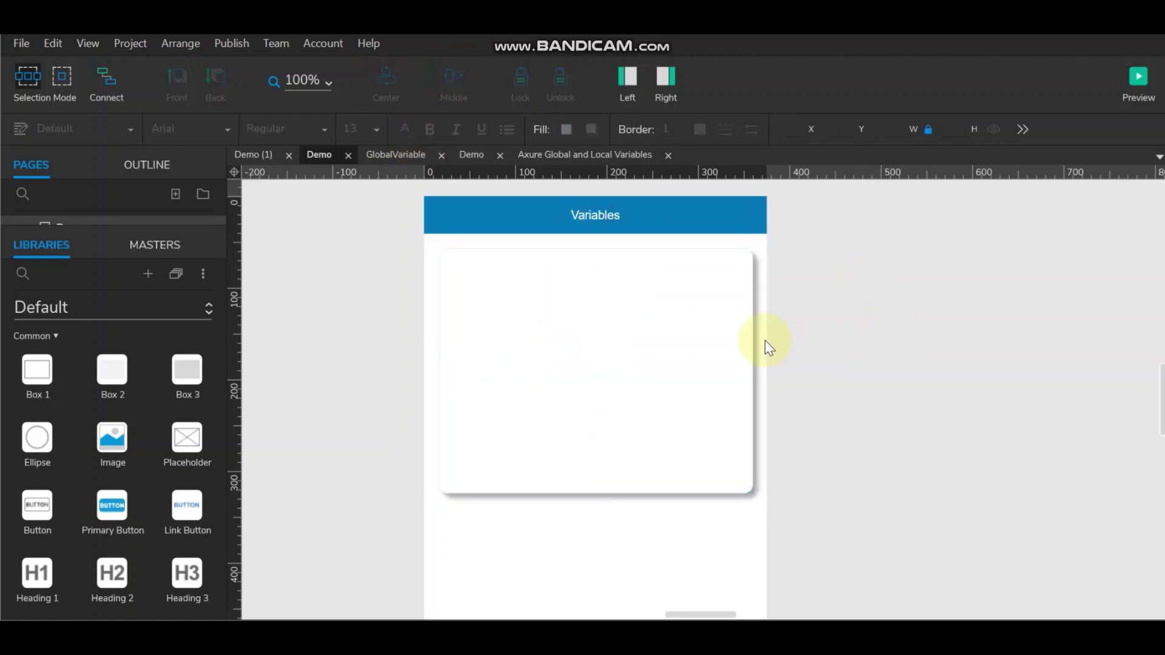
key("ctrl+v")
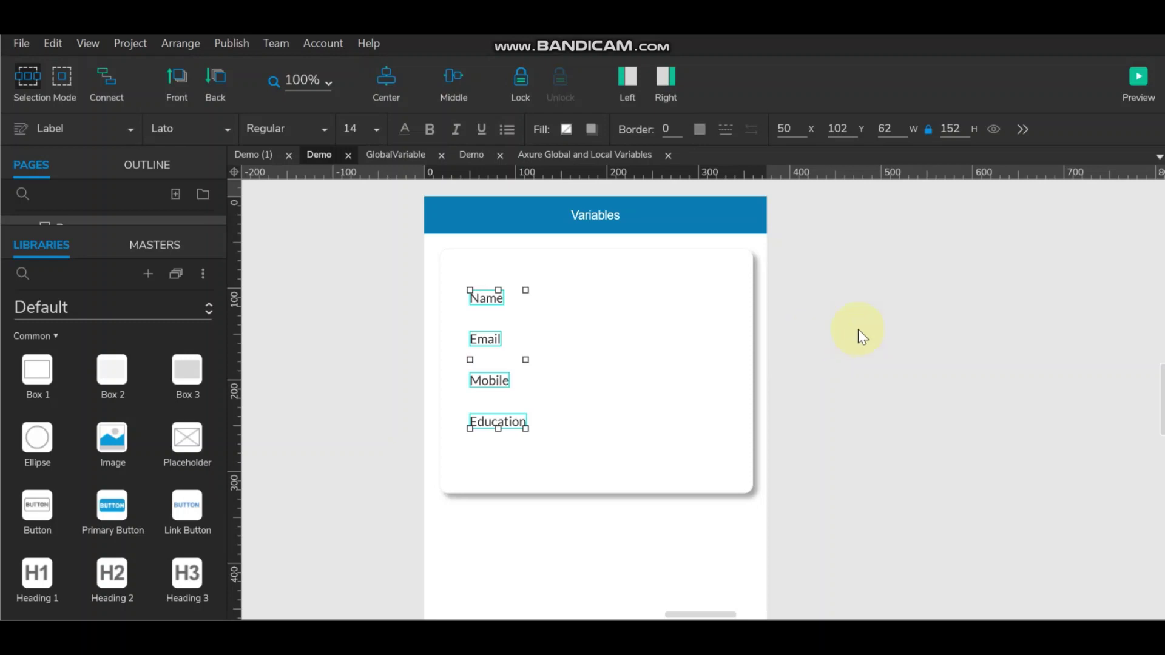
left_click(858, 330)
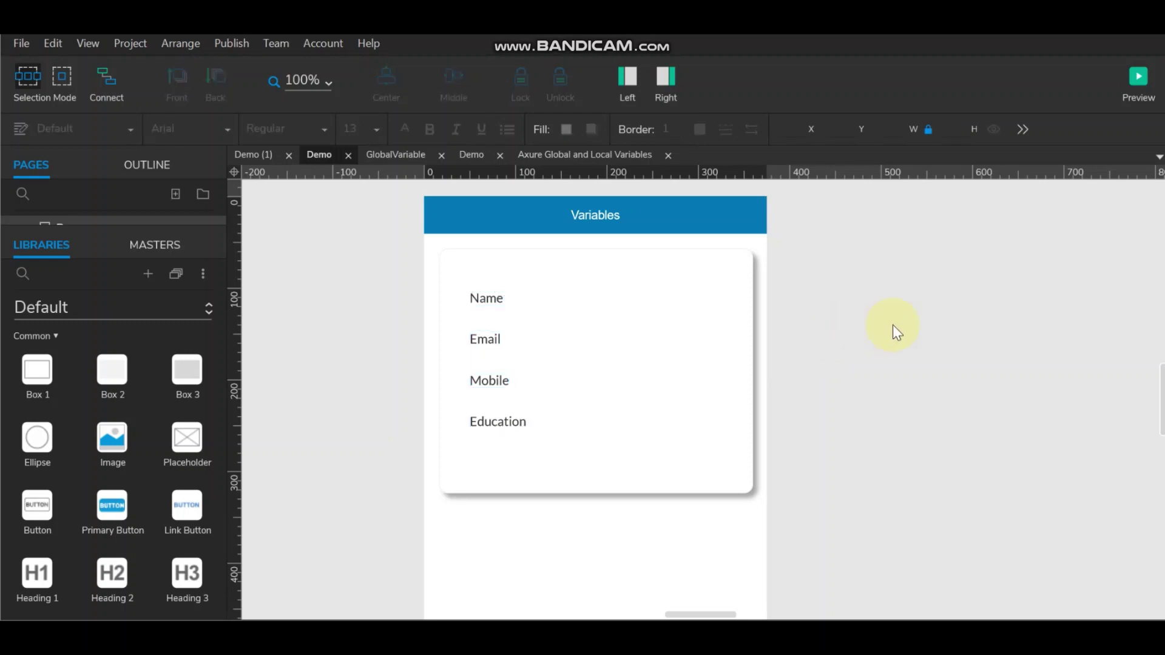
Step: Copy the four labels into a second column to the right of the originals
left_click(484, 298)
left_click(488, 339, "ctrl")
left_click(485, 381, "ctrl")
left_click(495, 419, "ctrl")
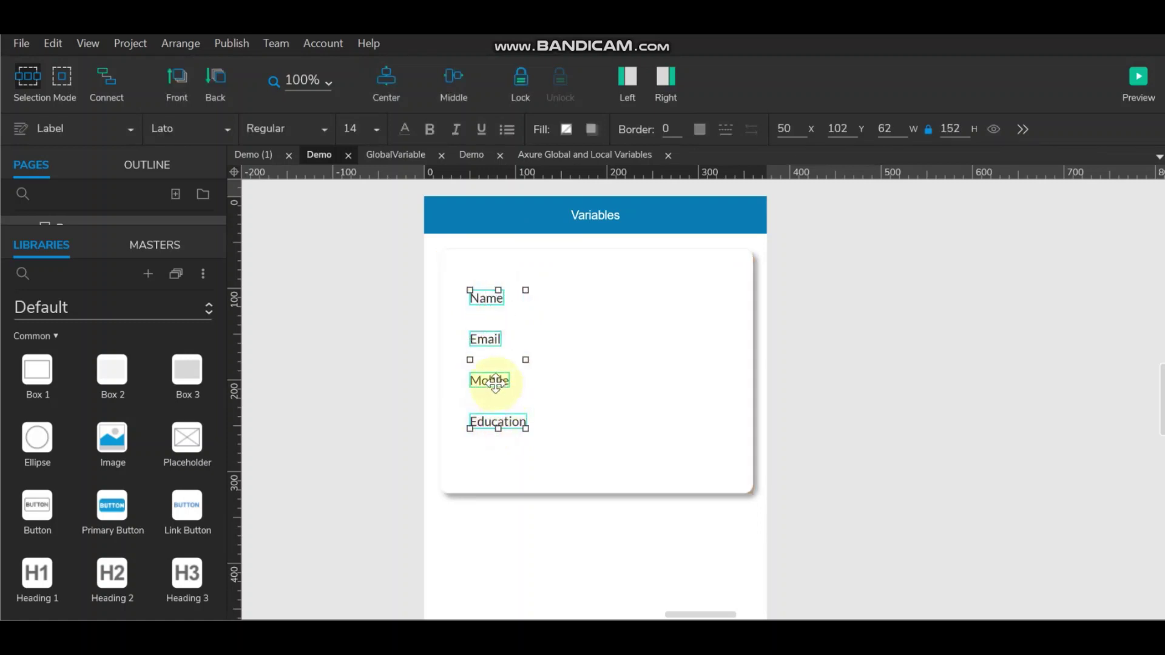
mouse_move(495, 381)
left_mouse_down()
mouse_move(563, 381)
mouse_move(601, 356)
mouse_move(734, 358)
left_mouse_up()
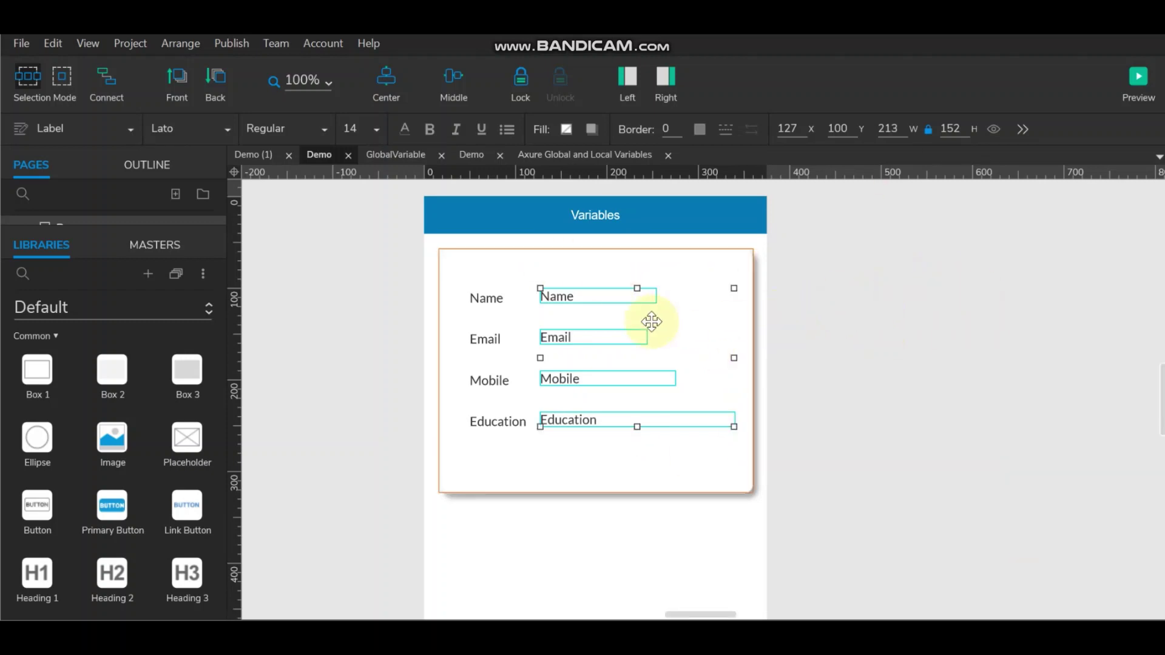
Step: Widen the copied Name, Email and Mobile labels to 194
left_click(619, 379)
left_click(601, 334, "ctrl")
left_click(600, 296, "ctrl")
left_click(637, 336)
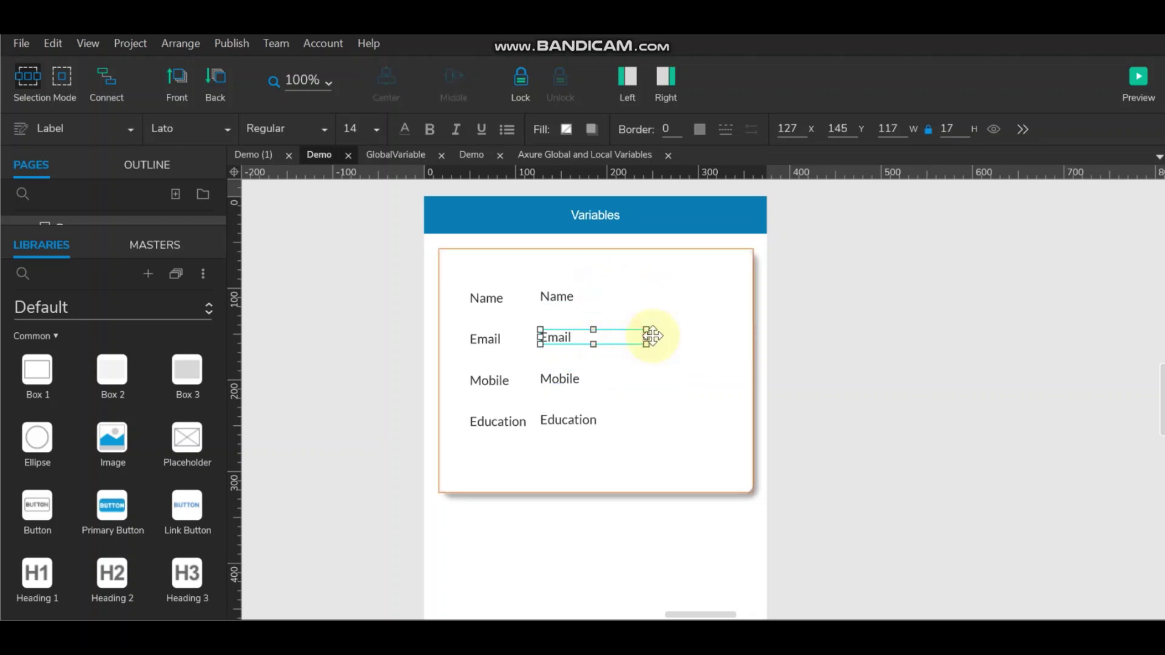
left_click_drag(651, 335, 656, 337)
left_click(571, 302)
left_click_drag(656, 295, 717, 295)
left_click(589, 378)
left_click_drag(671, 380, 716, 384)
left_click(577, 421)
left_click(857, 345)
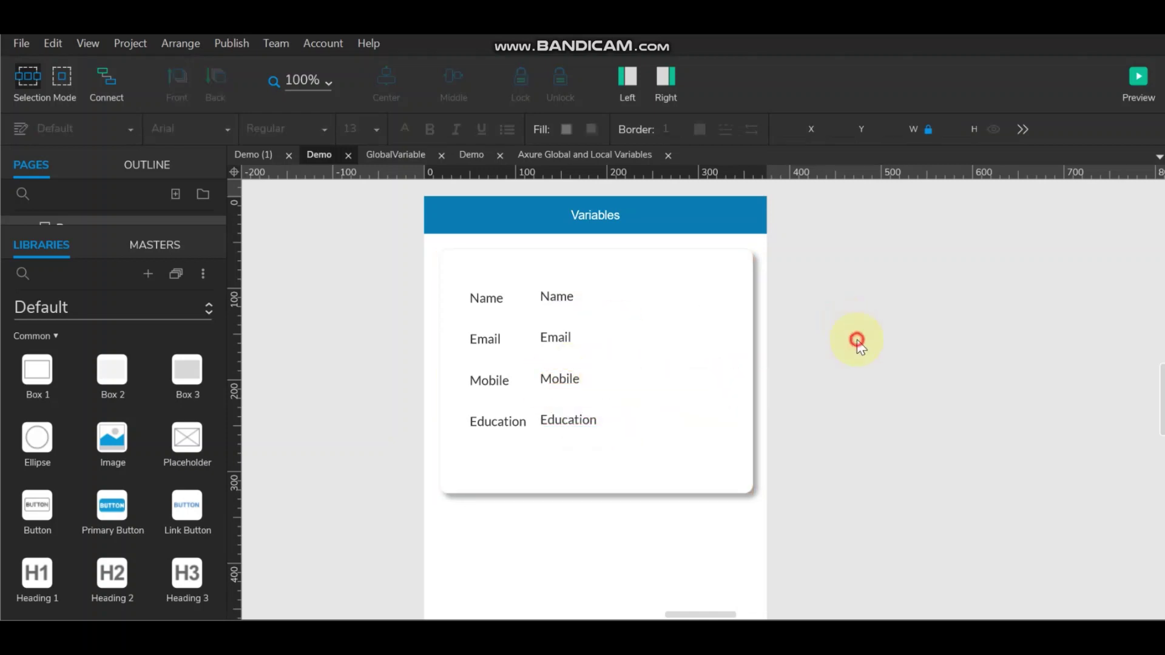
Step: Name the copied Name and Email labels VName and VEmail
left_click(735, 269)
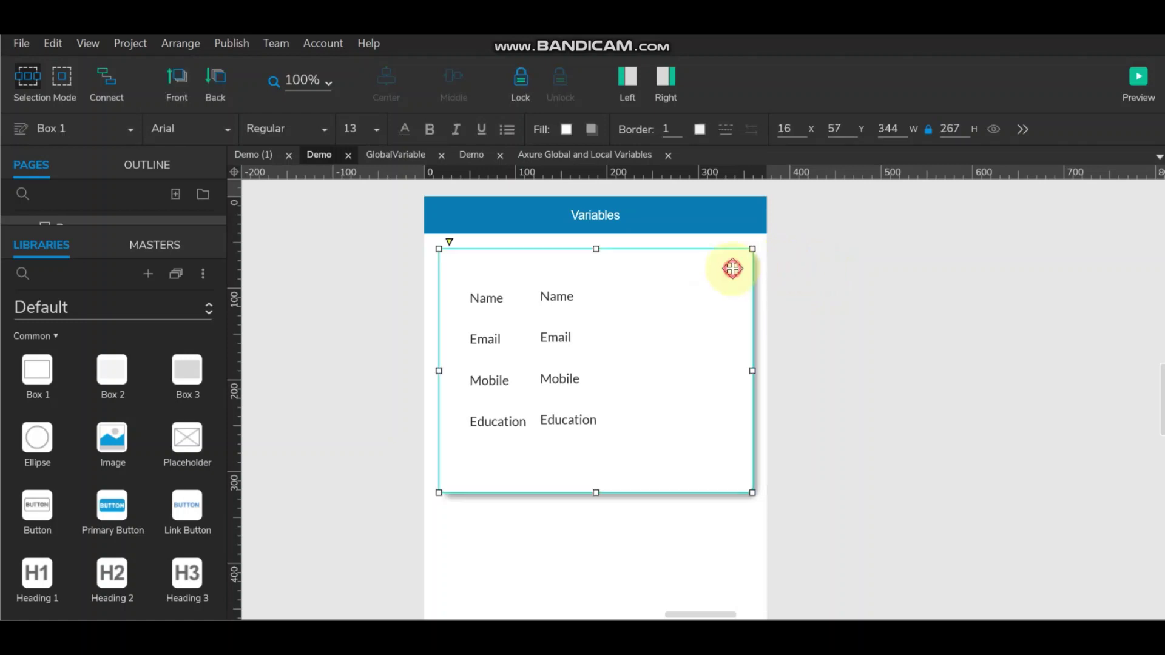
left_click(546, 297)
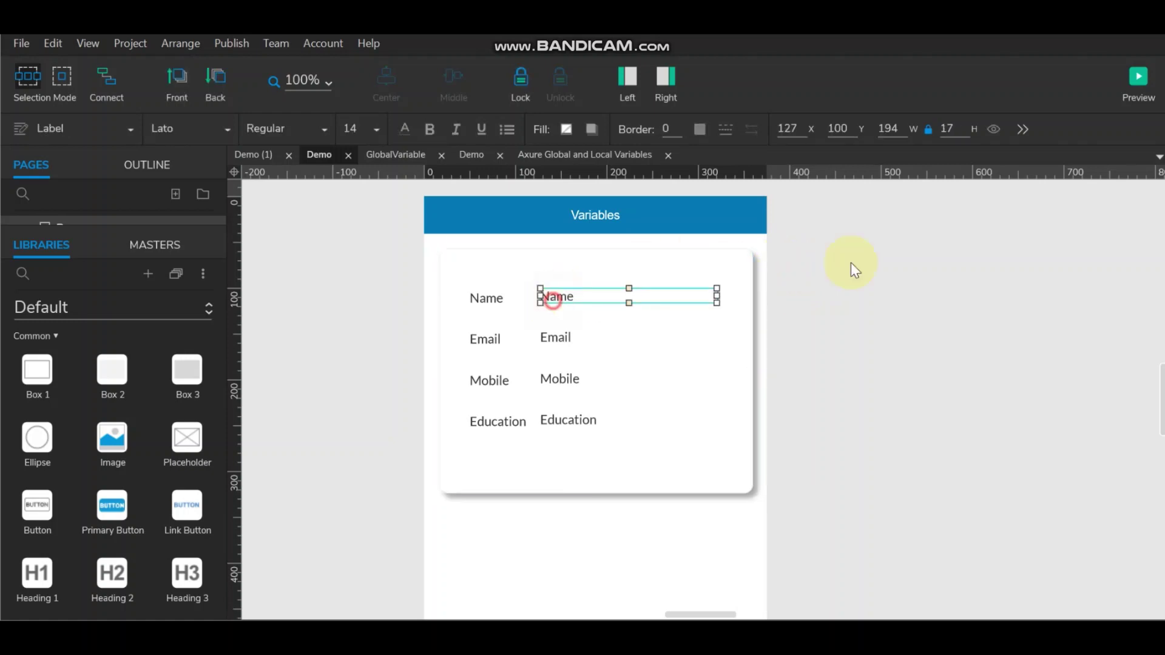
left_click(665, 77)
left_click(965, 214)
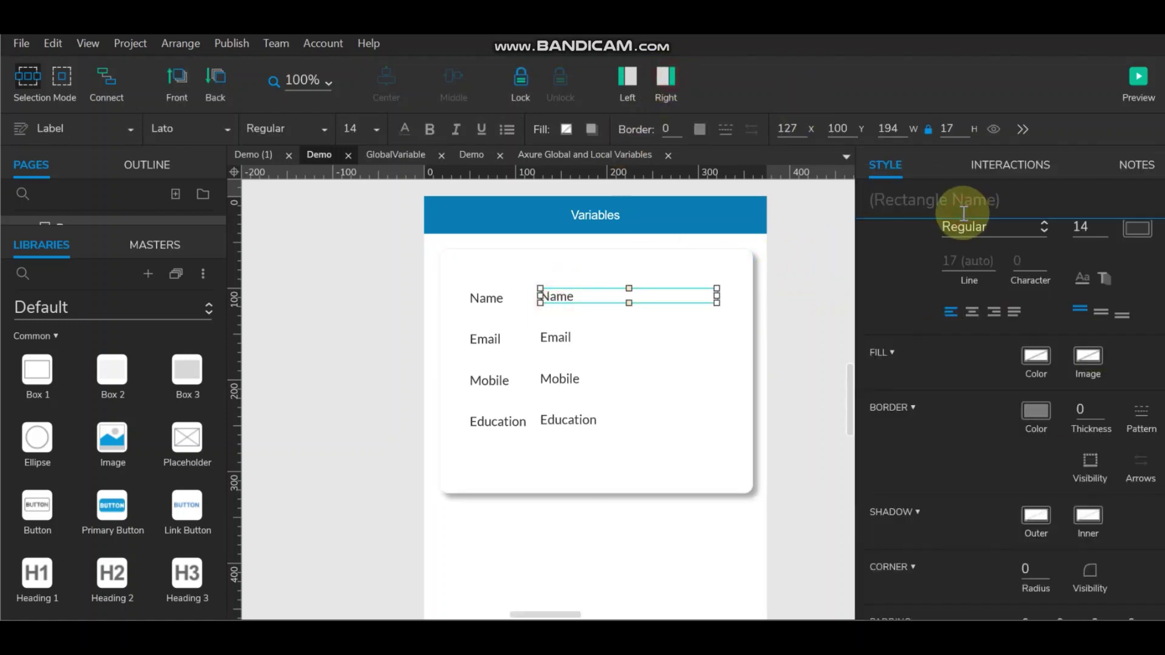
type("V")
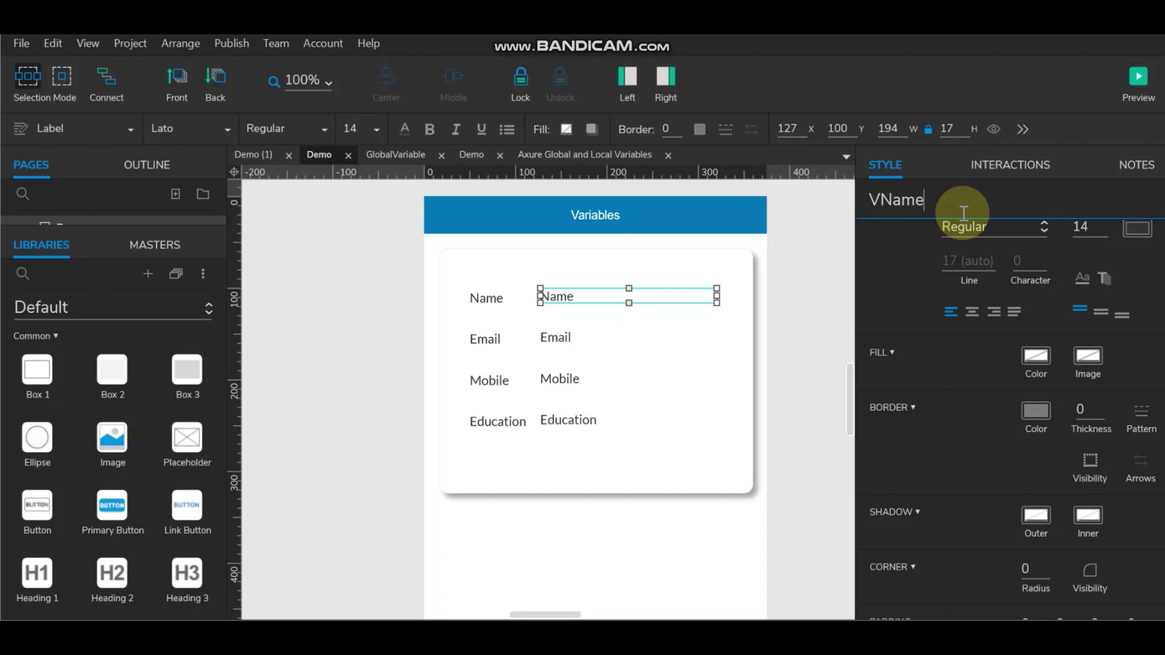
type("Name")
left_click(548, 338)
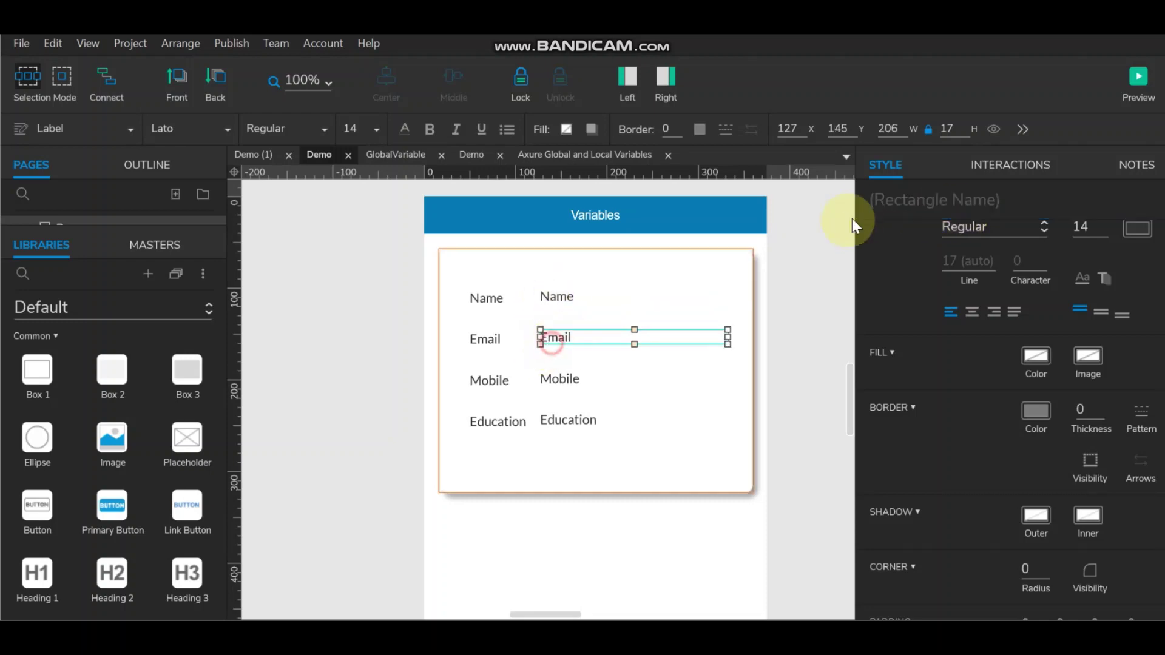
left_click(885, 195)
type("VEm")
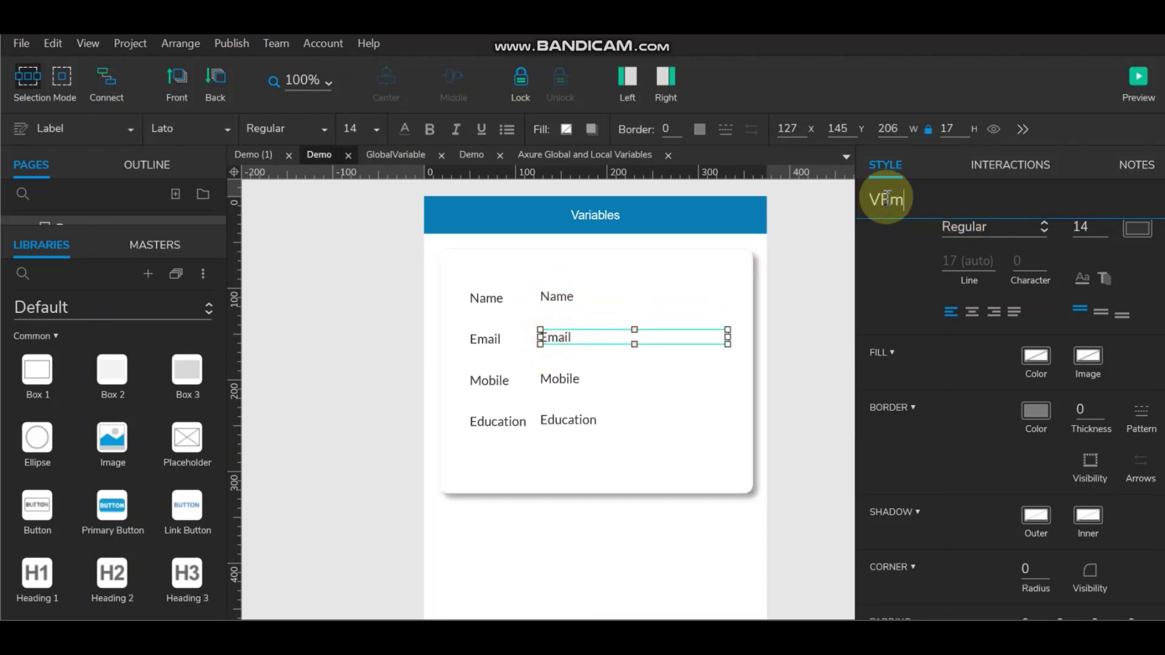
type("ail")
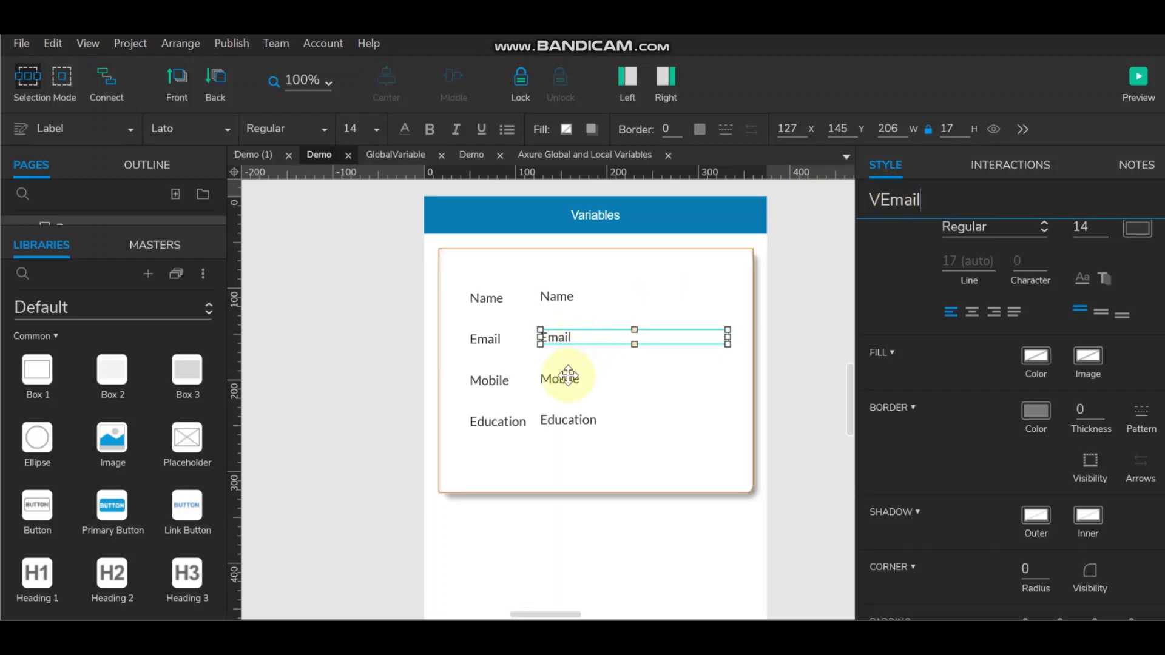
Step: Name the copied Mobile label VMobile and begin naming the Education copy
left_click(566, 378)
left_click(902, 203)
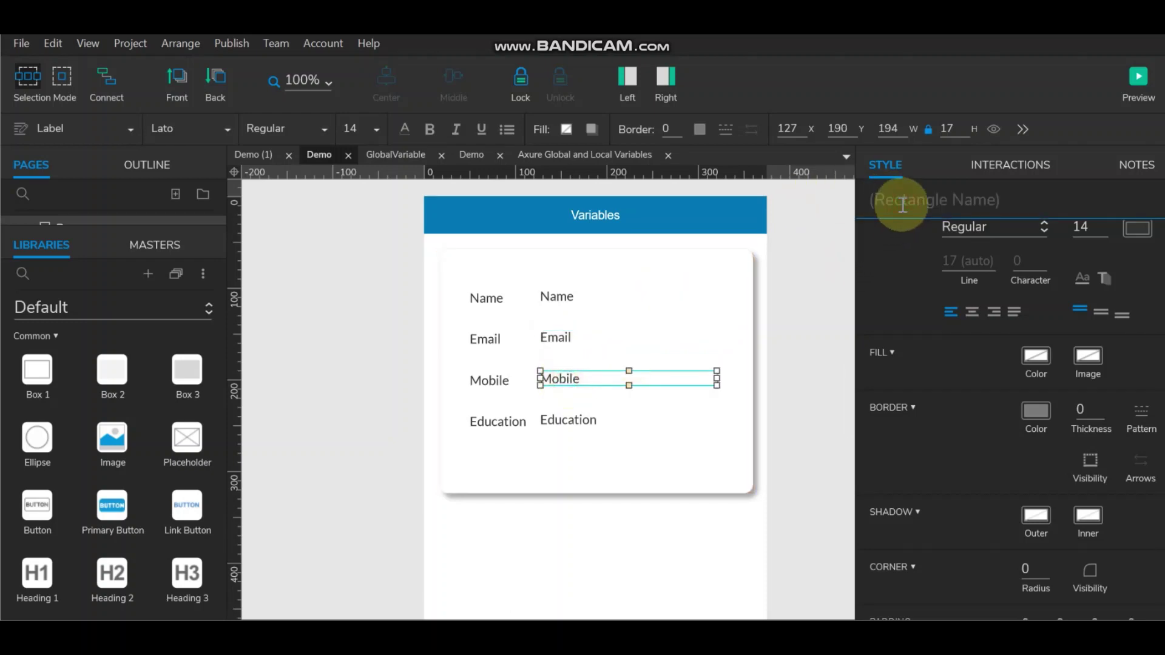
type("VMobile")
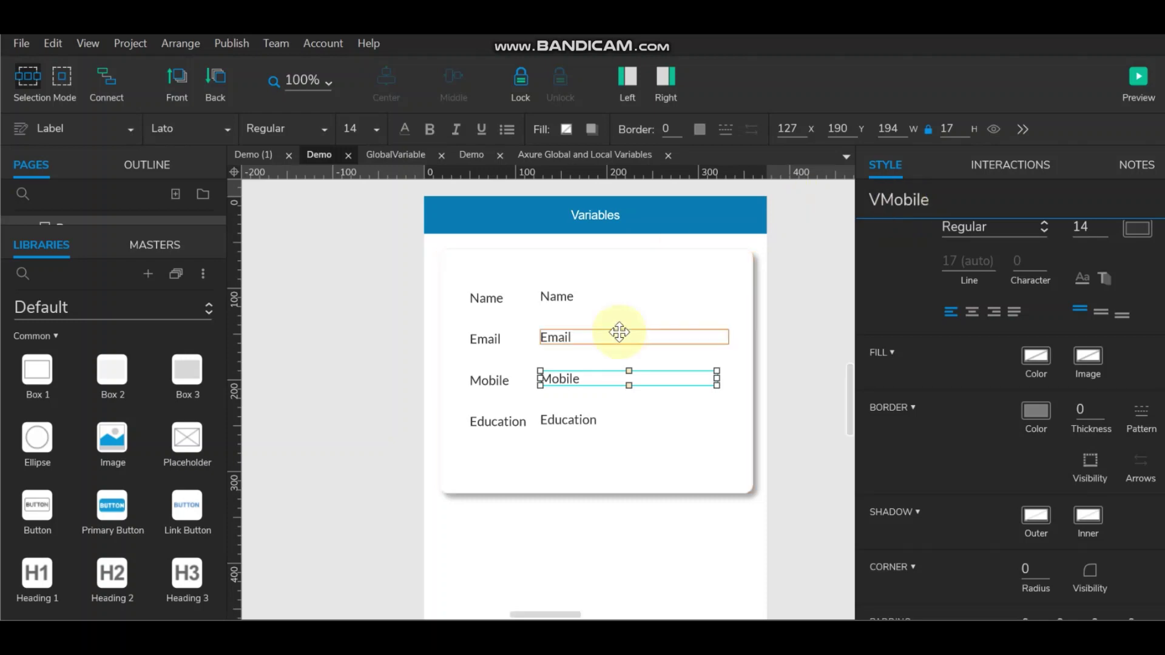
left_click(585, 417)
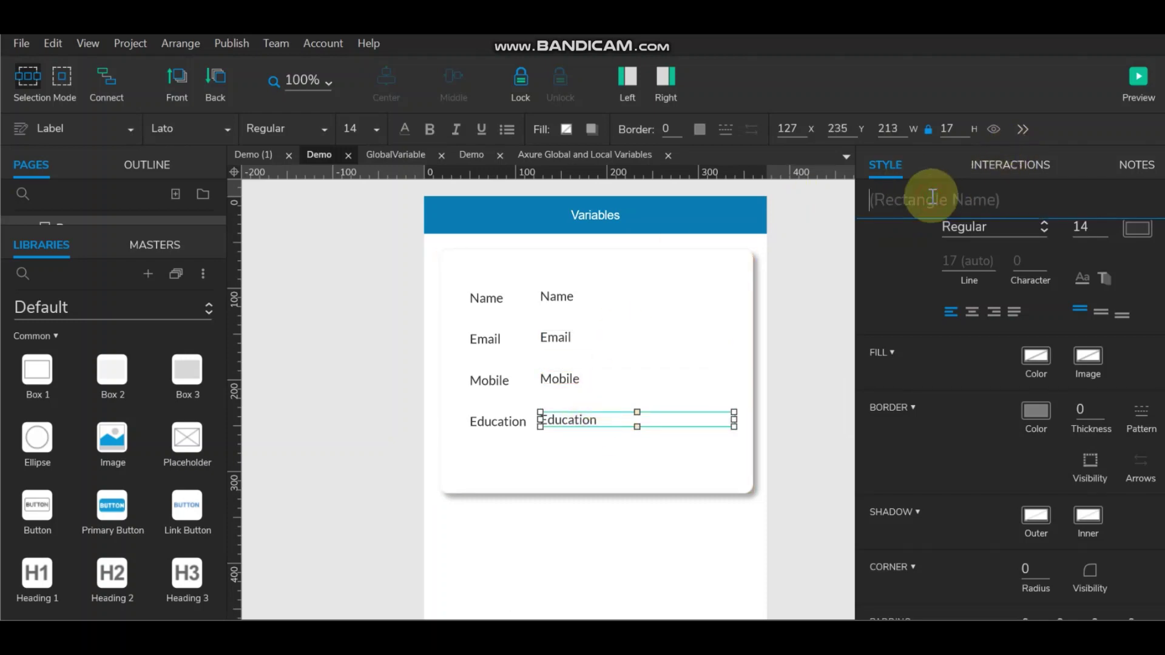
type("VEducation")
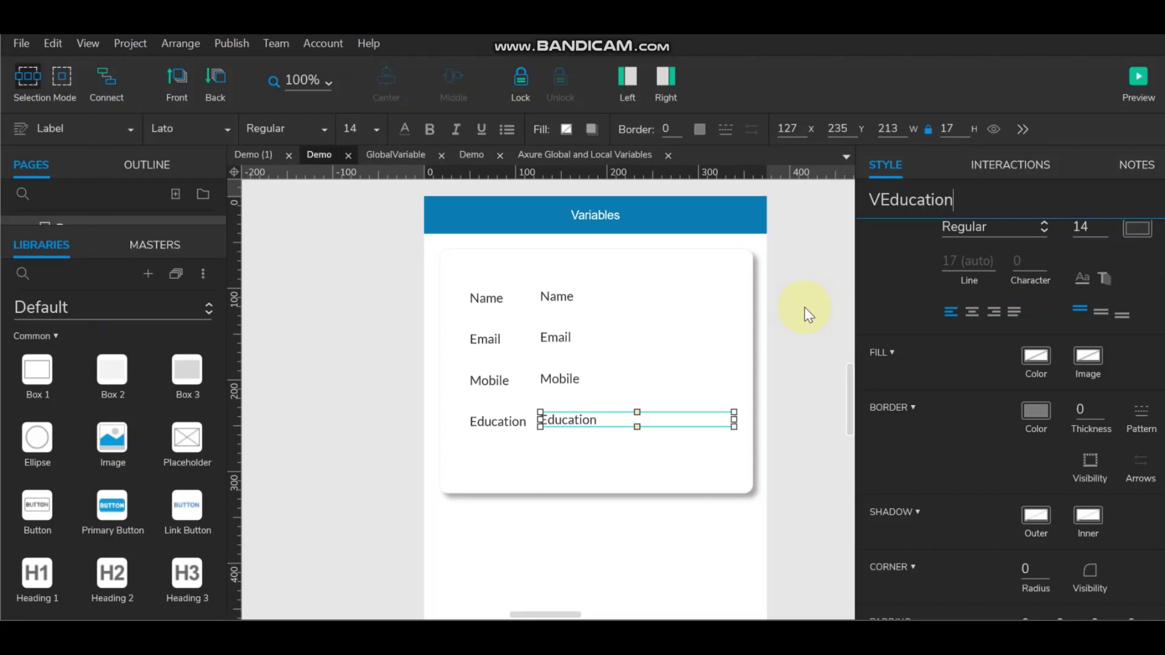
Step: Convert the card and its eight labels into a dynamic panel
left_click(808, 314)
left_click(664, 267)
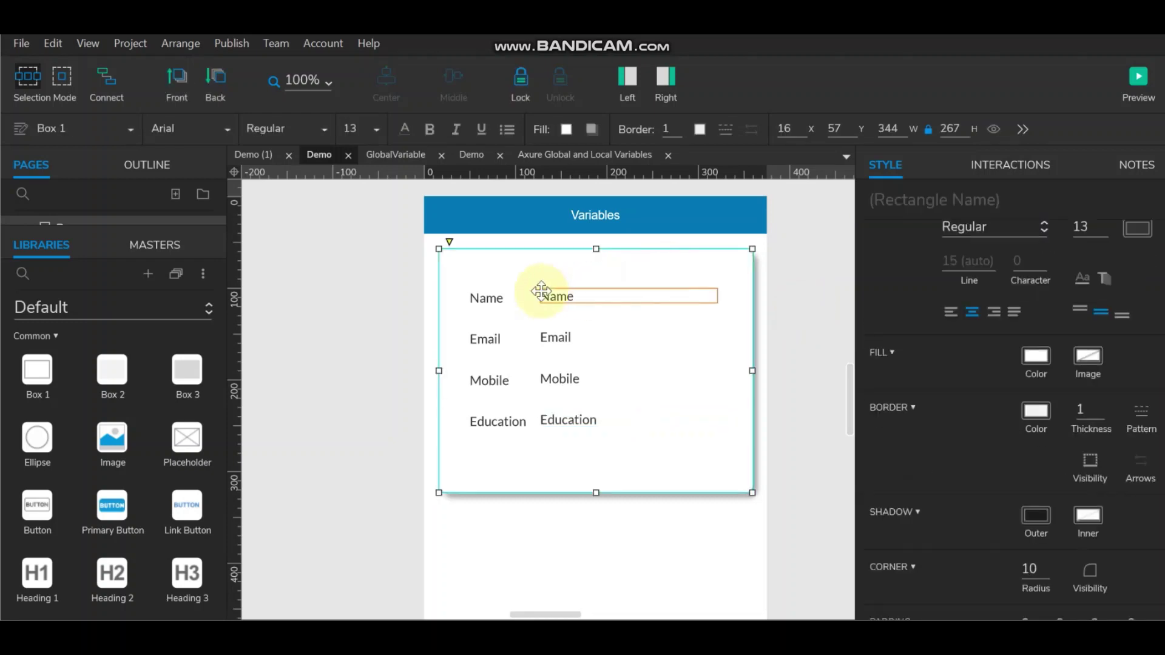
left_click(489, 299, "ctrl")
left_click(554, 295, "ctrl")
left_click(495, 338, "ctrl")
left_click(554, 334, "ctrl")
left_click(487, 379, "ctrl")
left_click(563, 378, "ctrl")
left_click(493, 418, "ctrl")
left_click(598, 421, "ctrl")
right_click(658, 457)
left_click(710, 603)
Step: Move the dynamic panel off the form to the right
left_click(824, 314)
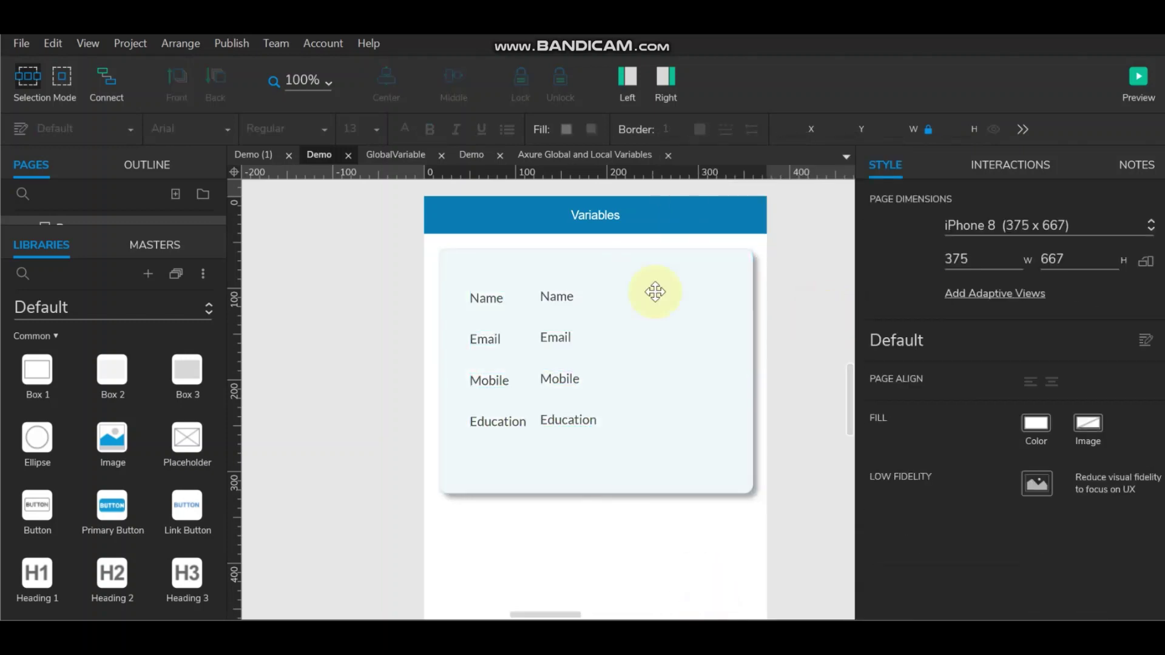
left_click(596, 299)
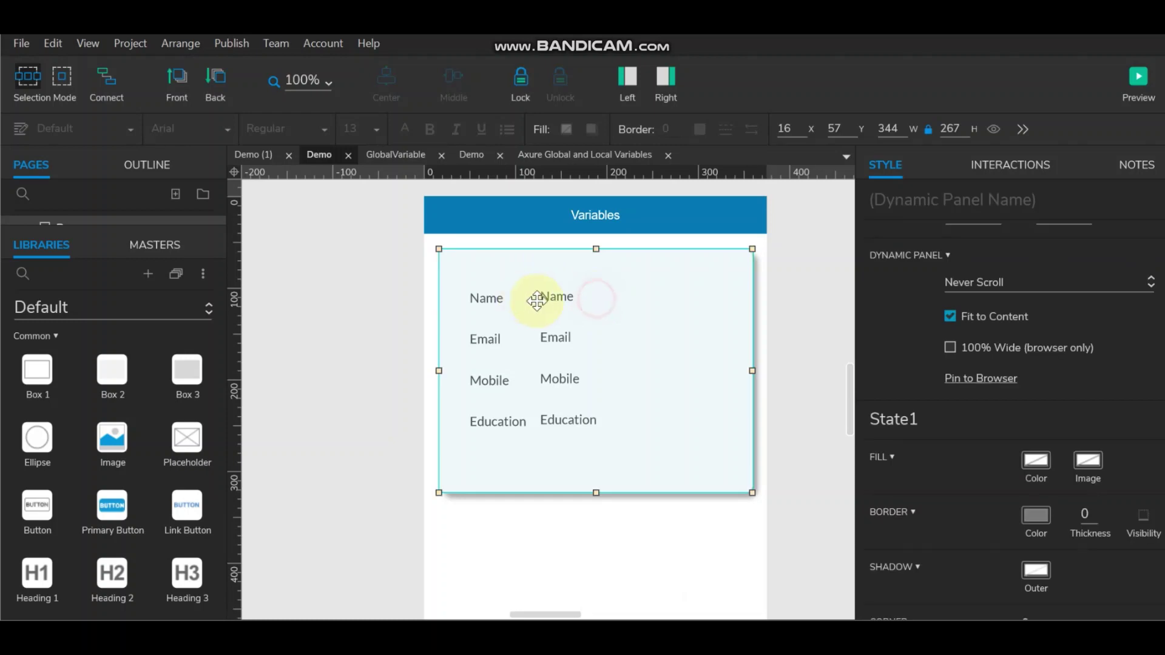
left_click(666, 77)
left_click_drag(493, 338, 839, 337)
Step: Drag the dynamic panel with the labels to sit below the SUBMIT button
scroll(680, 388, "down", 4)
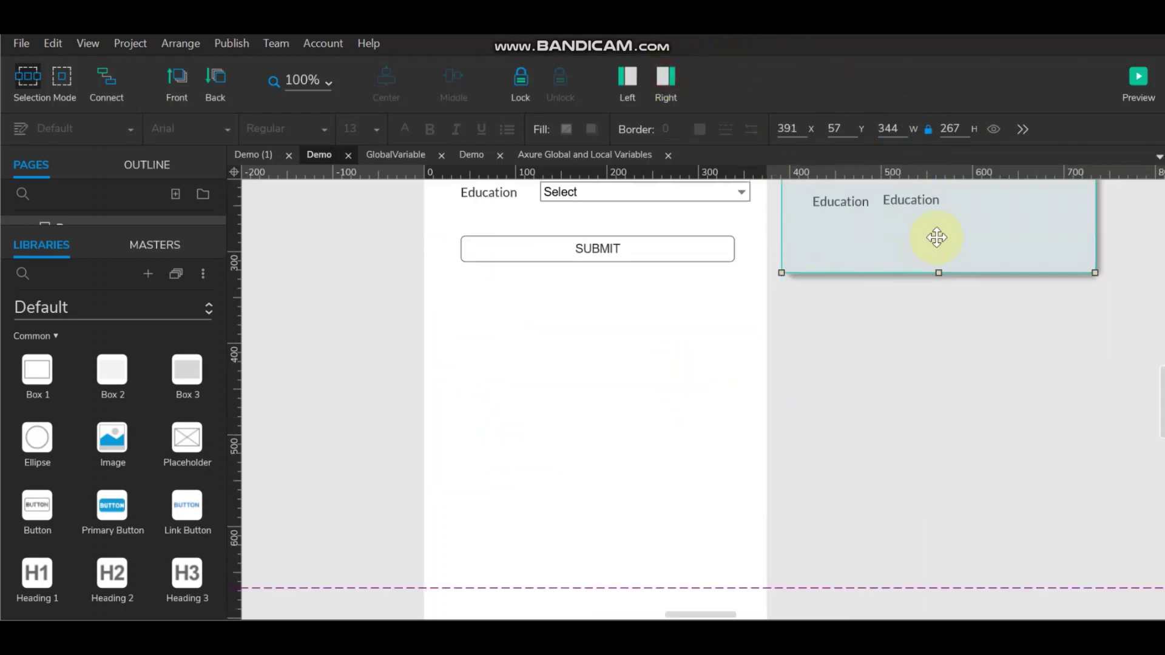
left_click_drag(935, 237, 596, 509)
scroll(659, 489, "up", 4)
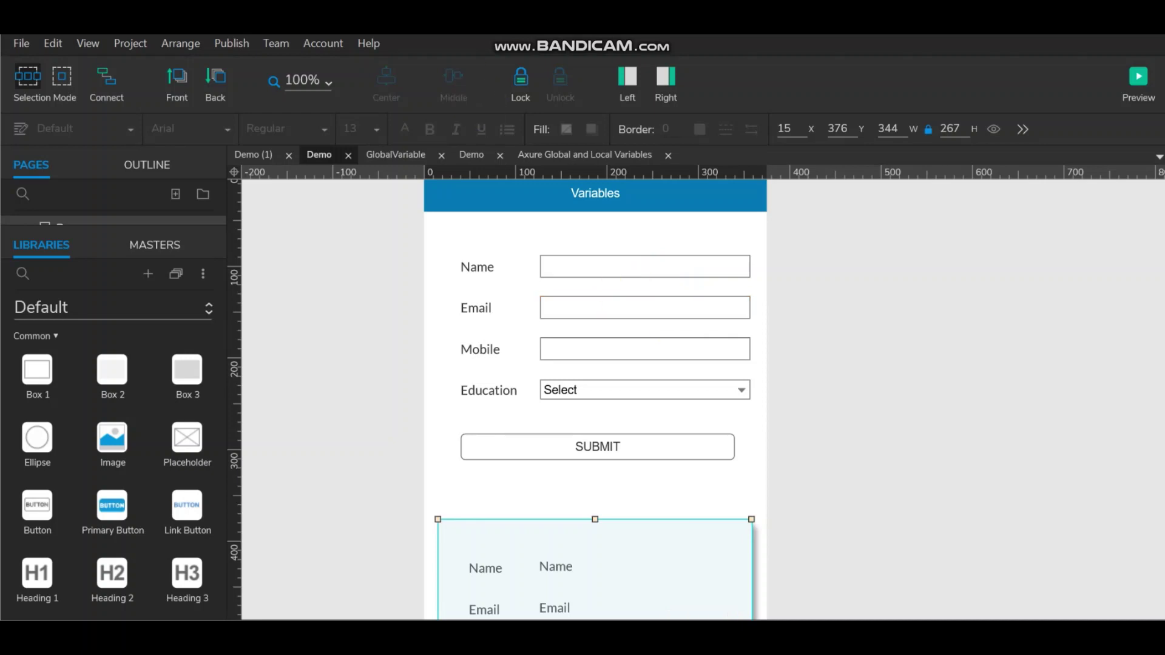
Step: Hide the pages pane, restore the properties pane, and select the SUBMIT button
left_click(629, 76)
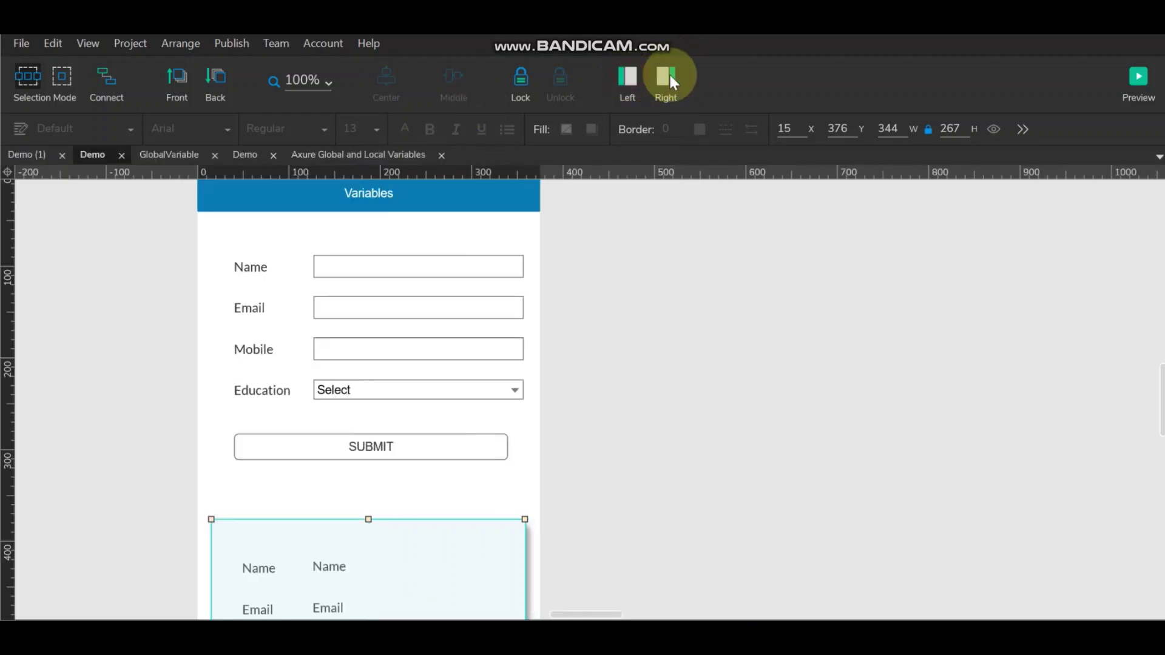
left_click(667, 75)
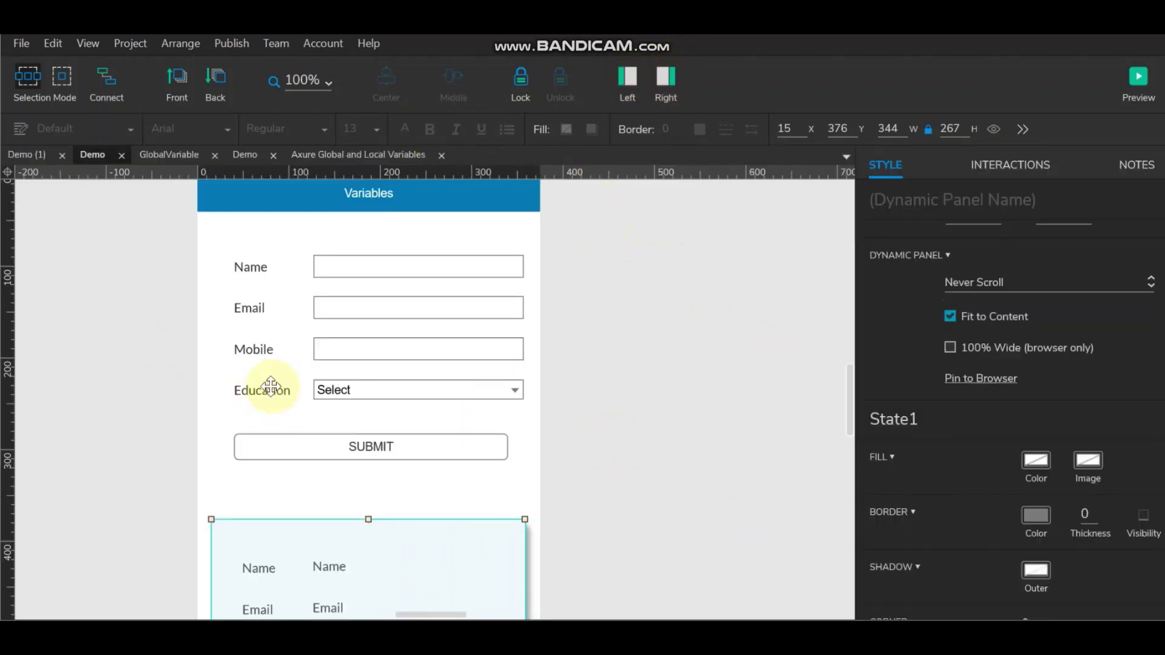
left_click(364, 448)
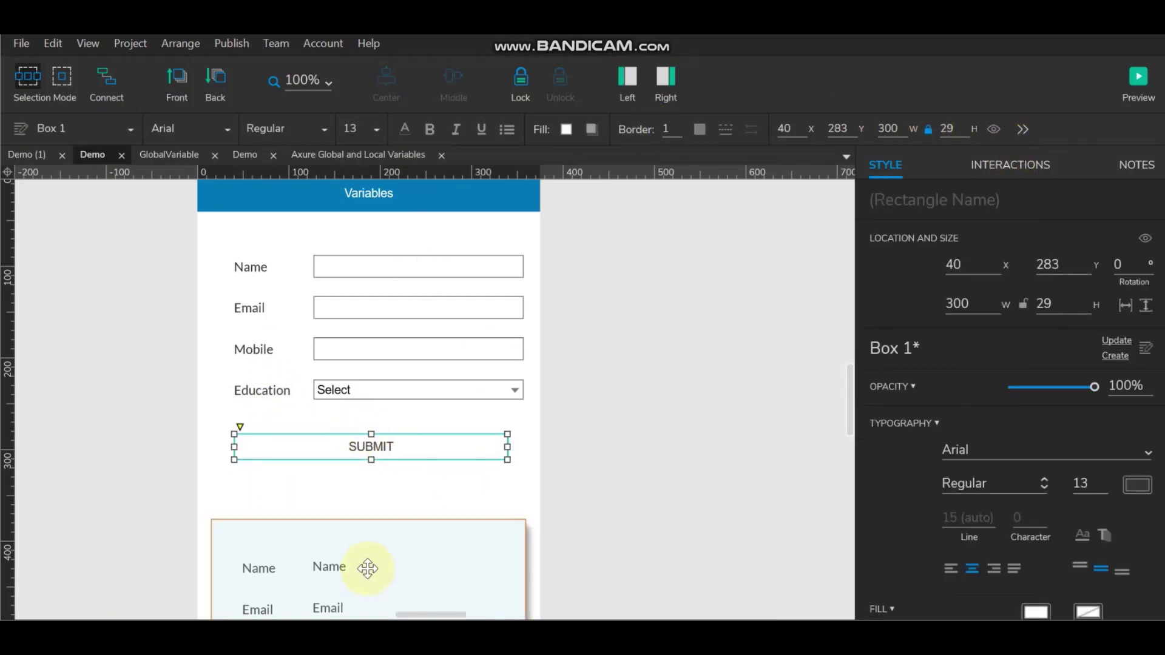
scroll(364, 570, "down", 2)
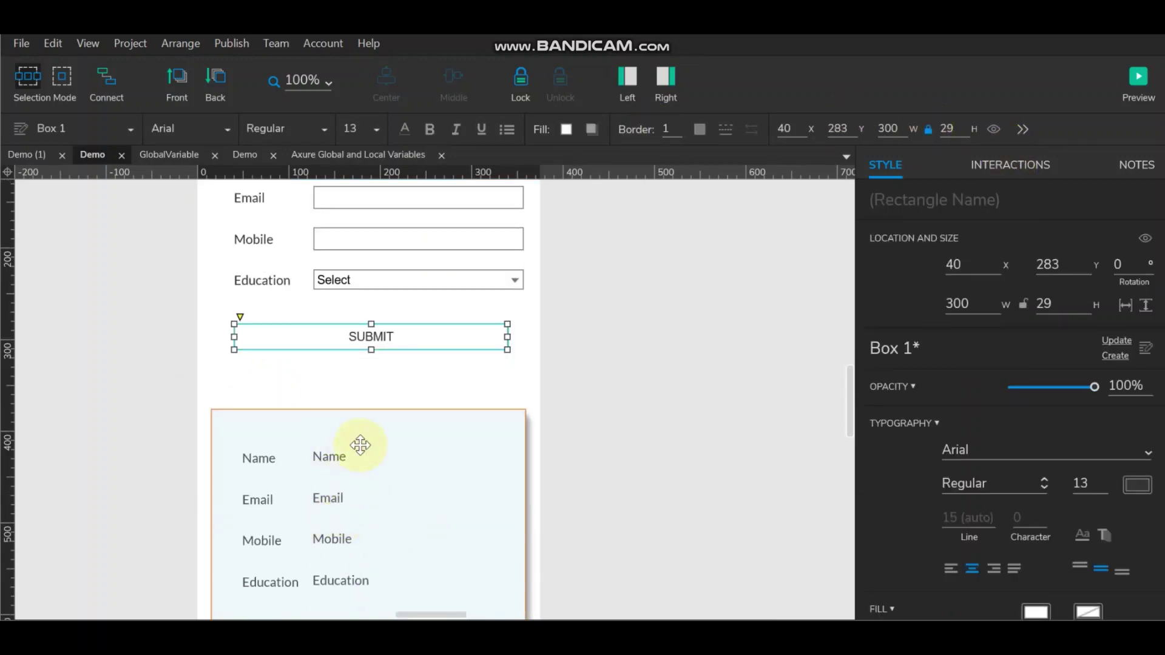
scroll(358, 499, "up", 2)
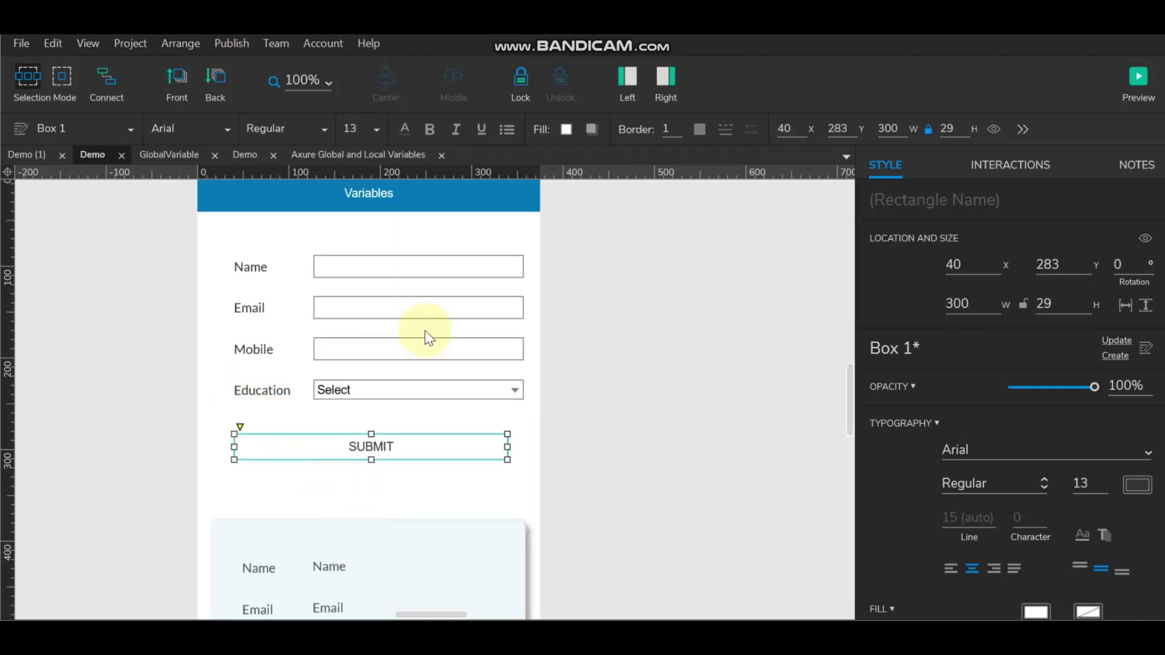
left_click(406, 264)
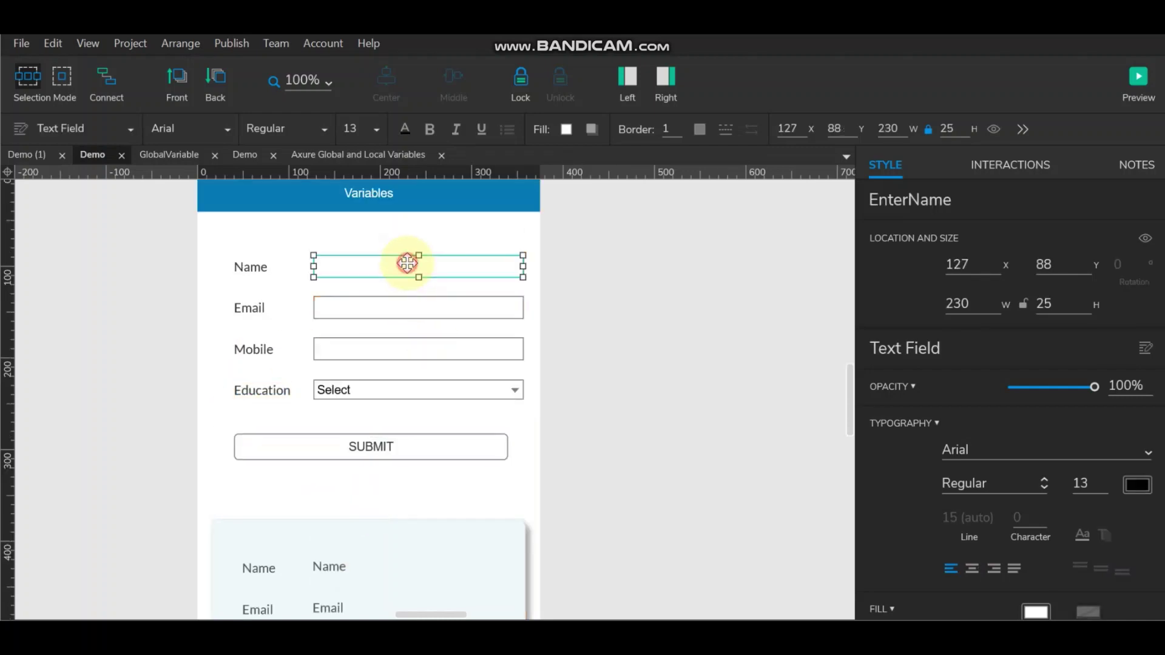
left_click(386, 443)
Step: Add a Click or Tap interaction with a Set Text action to SUBMIT in the Interaction Editor
left_click(1003, 163)
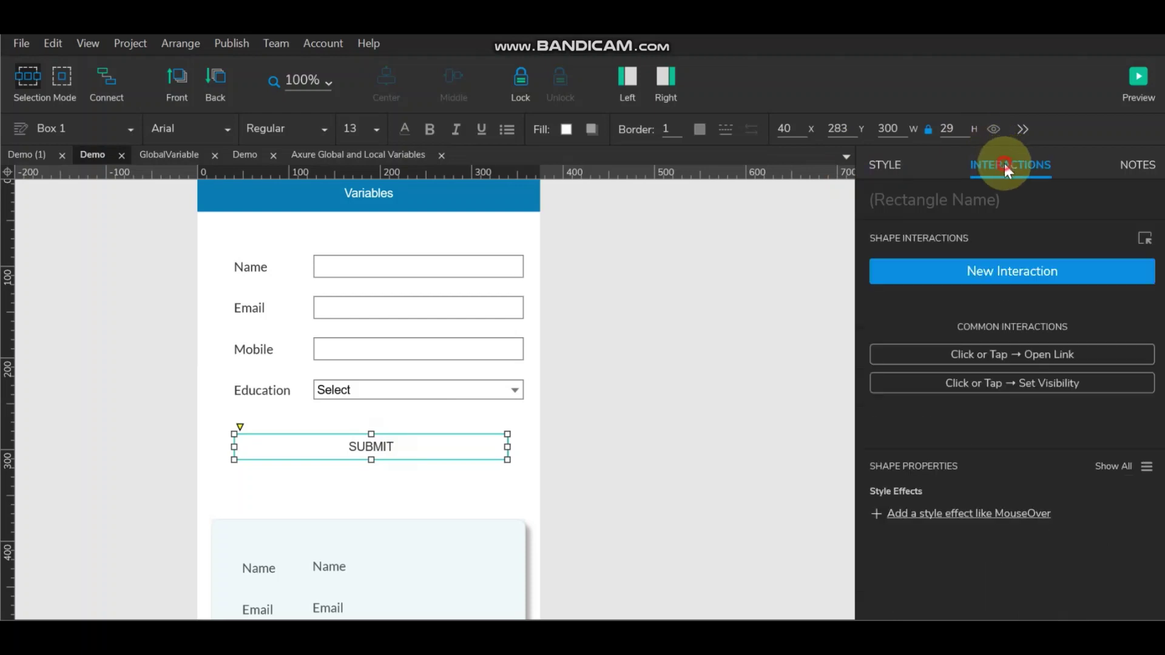
left_click(974, 273)
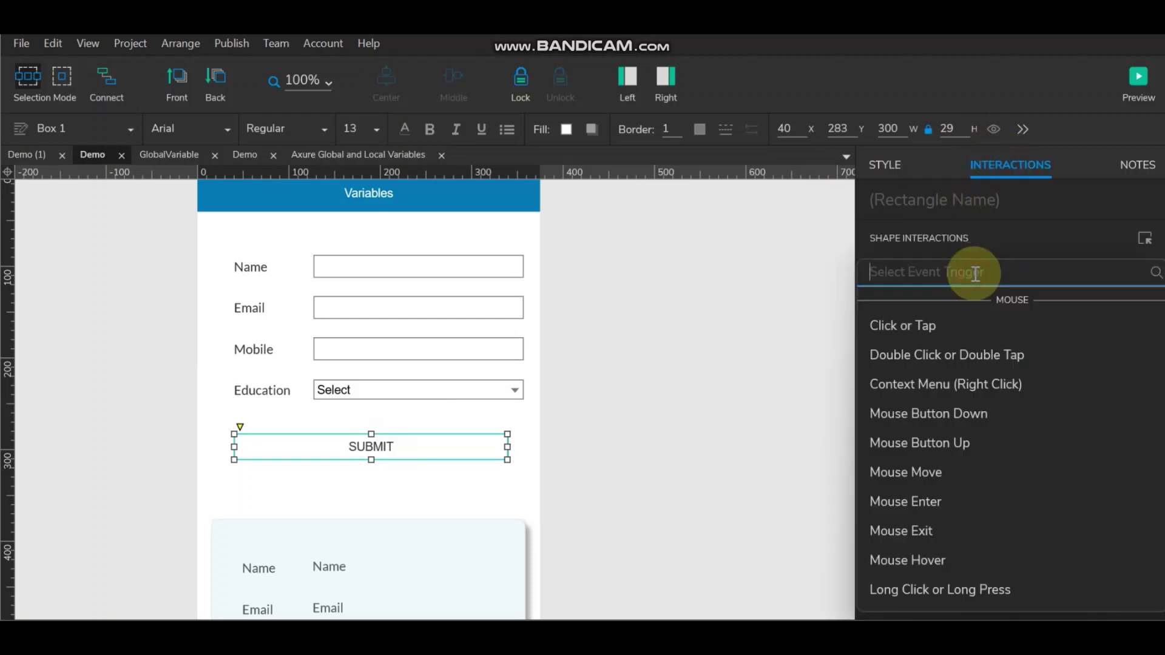
left_click(885, 319)
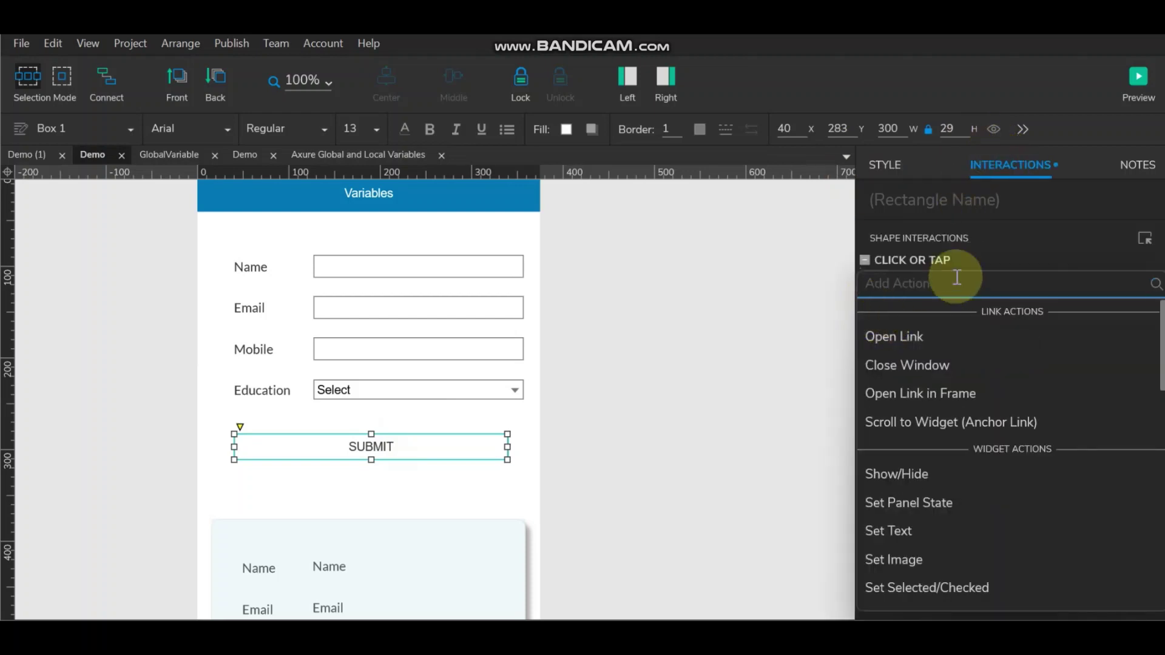
left_click(920, 529)
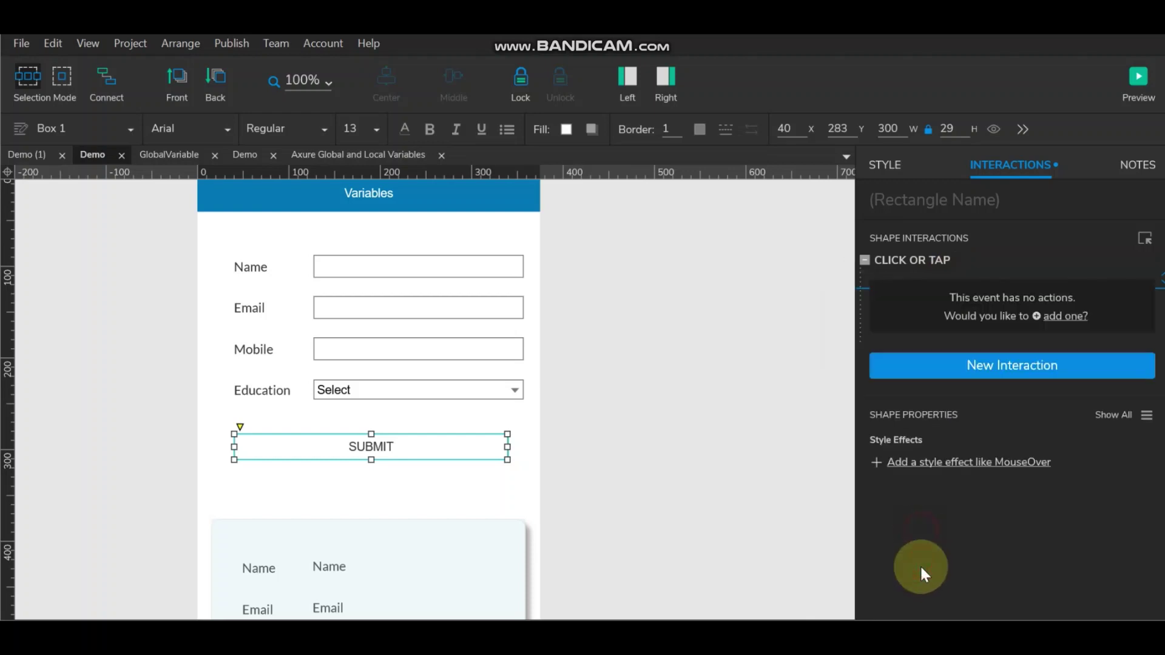
left_click(909, 238)
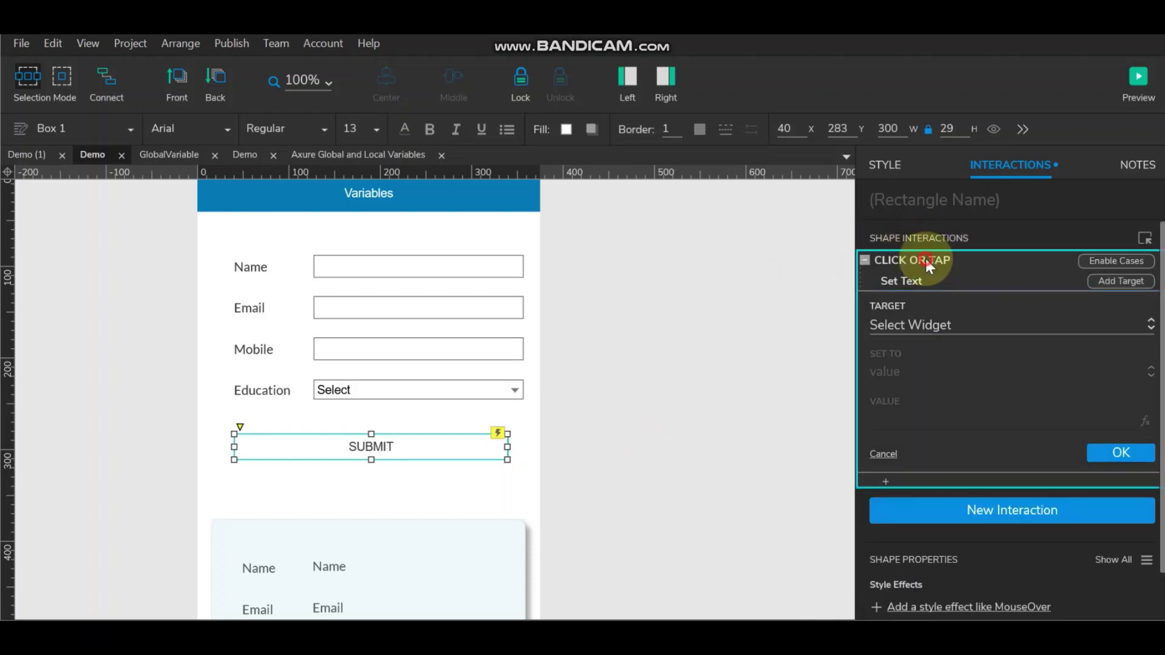
double_click(927, 260)
left_click(525, 180)
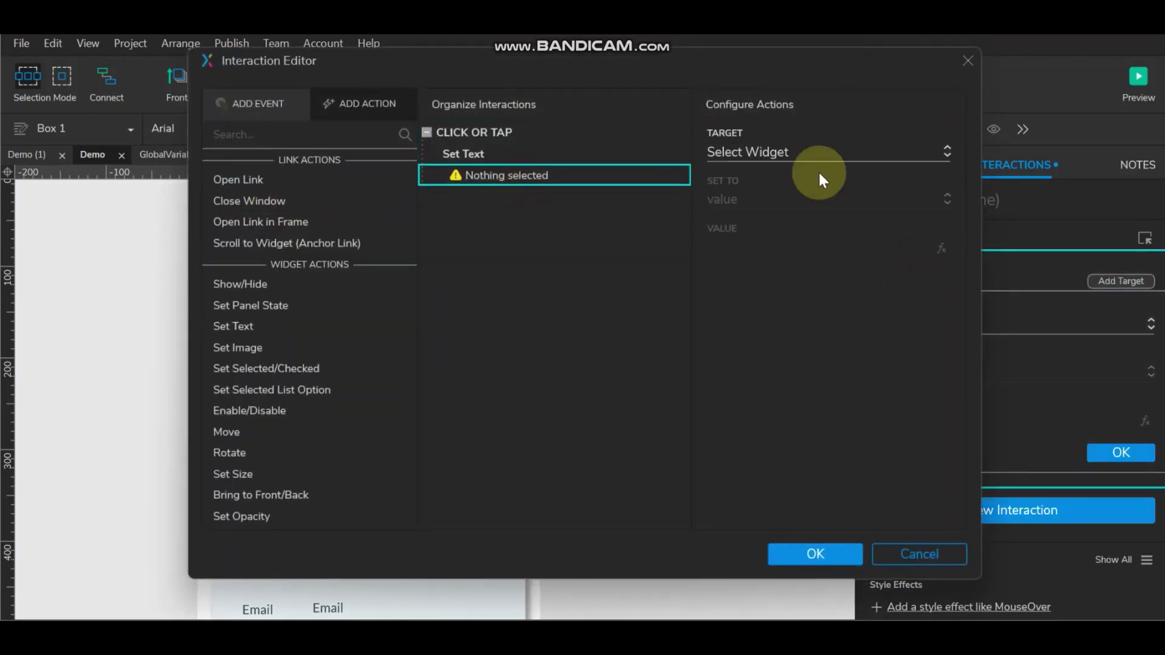
Step: Search the widget target list for 'Enter', then clear the filter and reposition the editor
left_click(795, 153)
type("Enter")
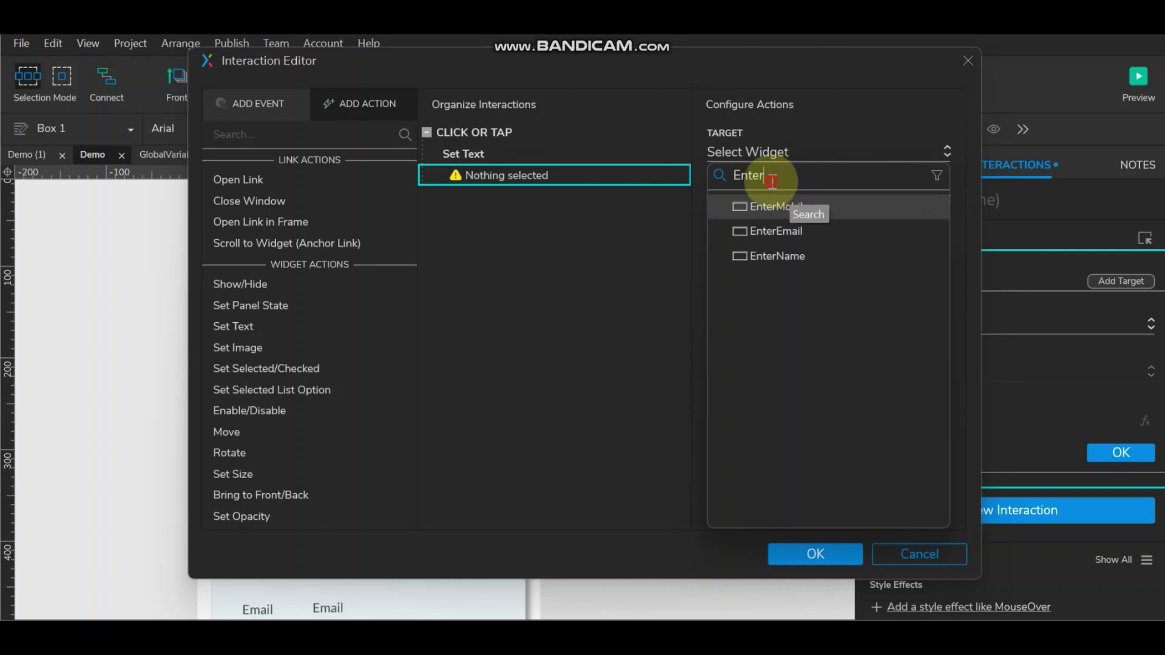
left_click_drag(763, 176, 722, 179)
key("BackSpace")
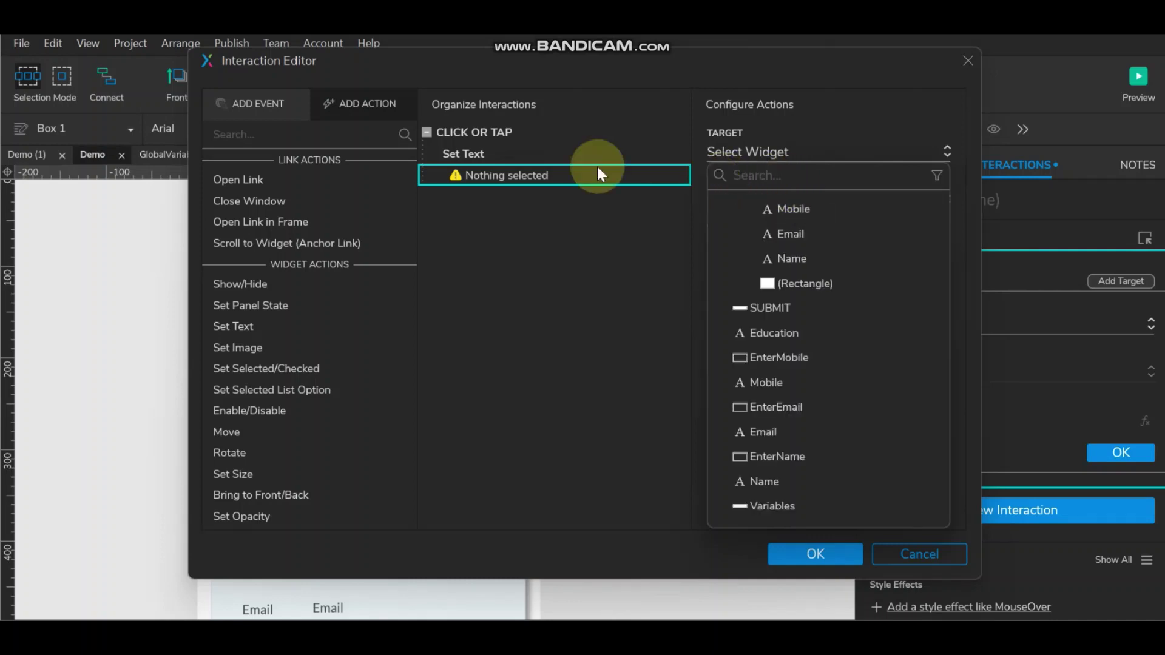
left_click(722, 64)
left_click_drag(739, 74, 960, 100)
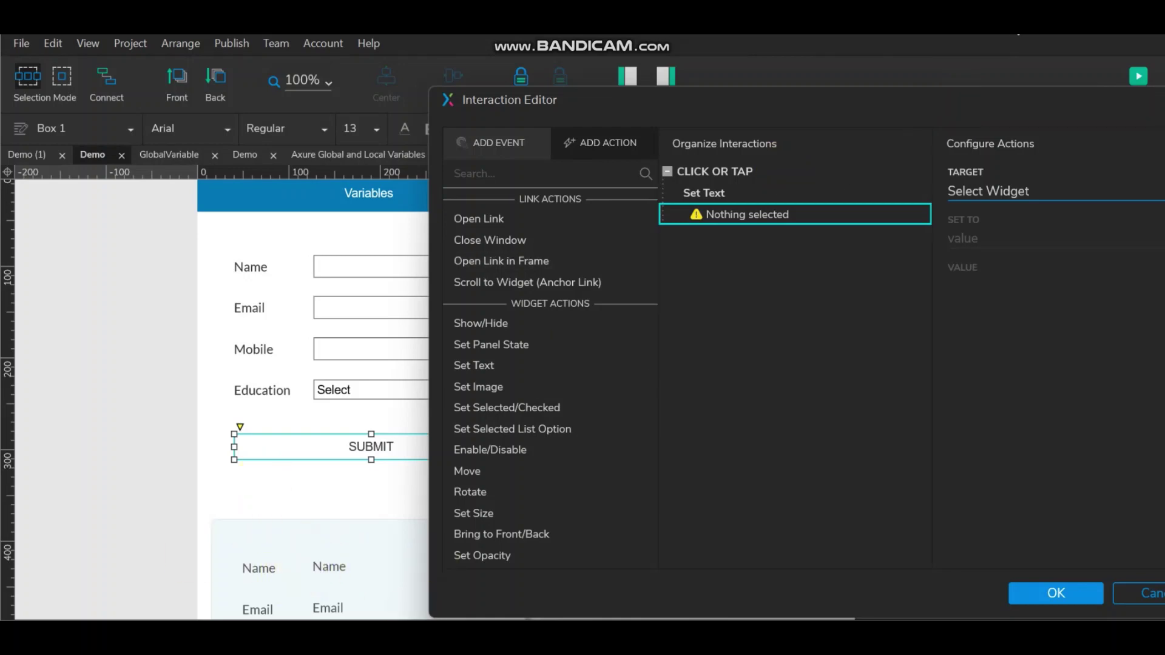
left_click_drag(895, 91, 708, 62)
Step: Target VName with the Set Text action, then add VEmail, VMobile and VEducation as targets
left_click(853, 162)
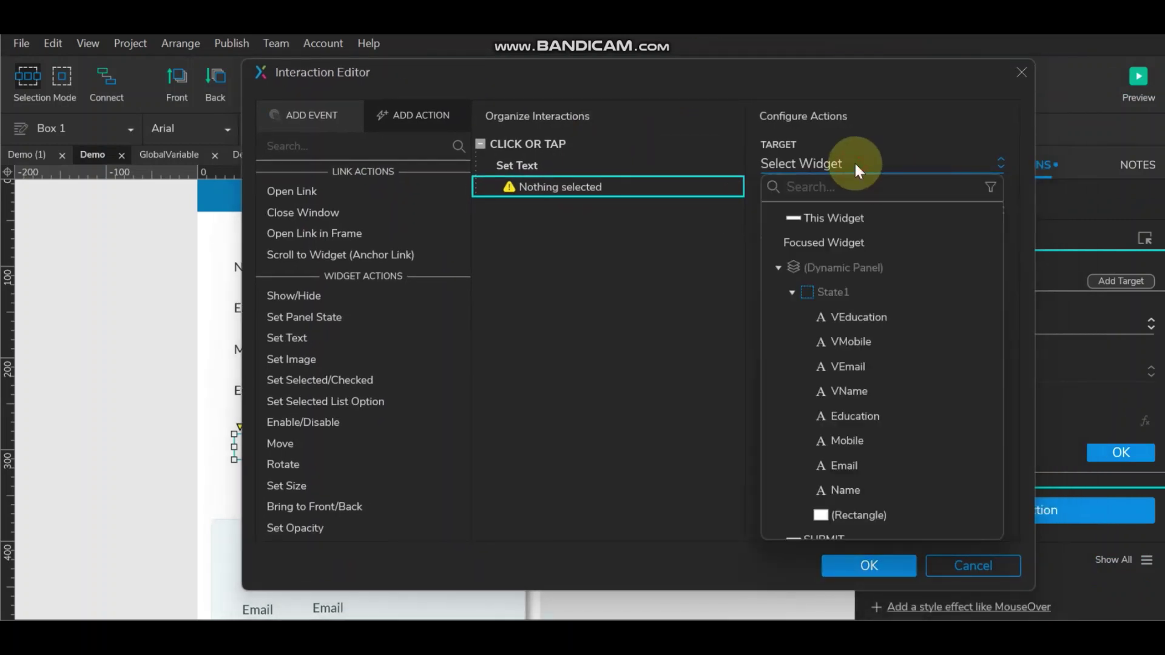
type("v")
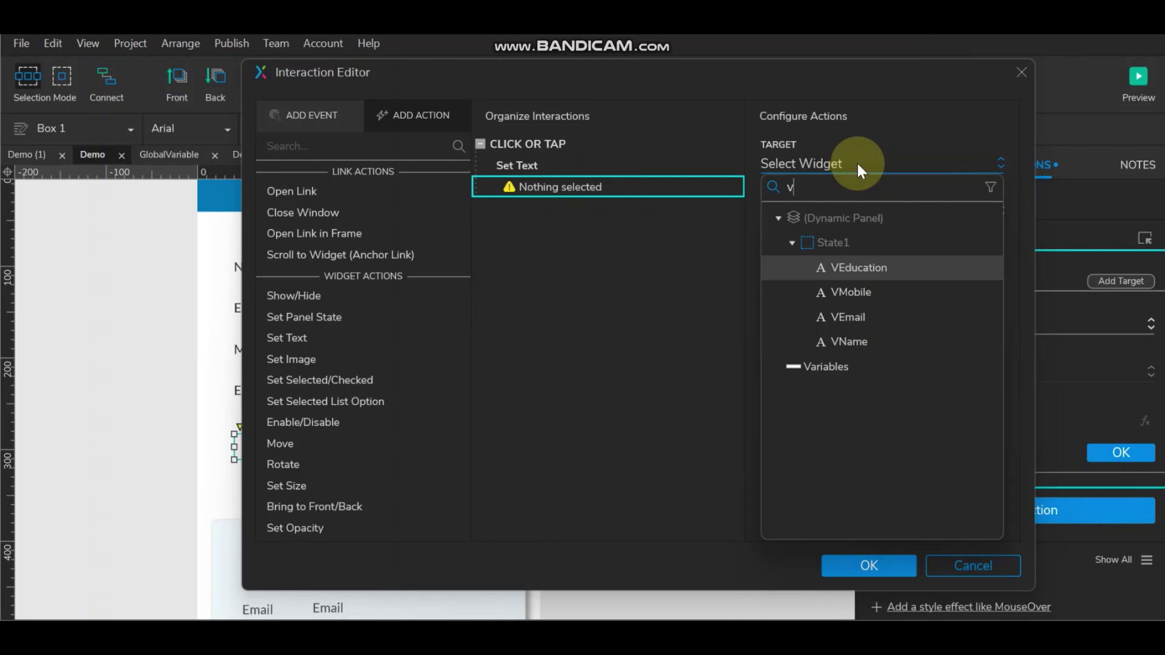
left_click(849, 341)
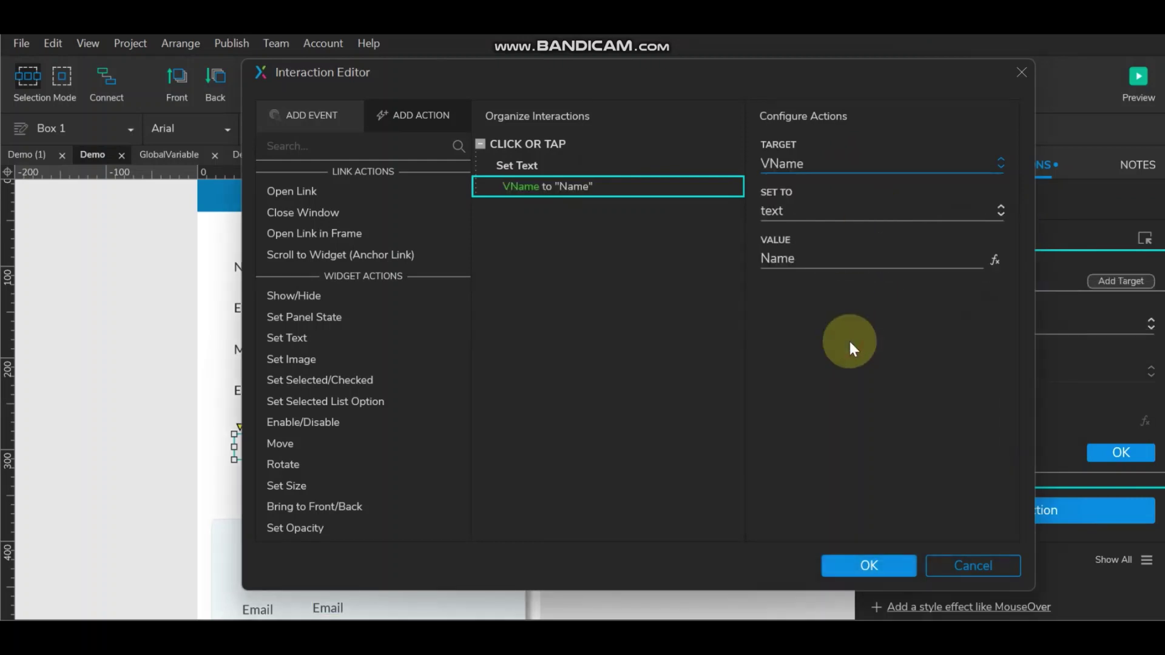
left_click(701, 161)
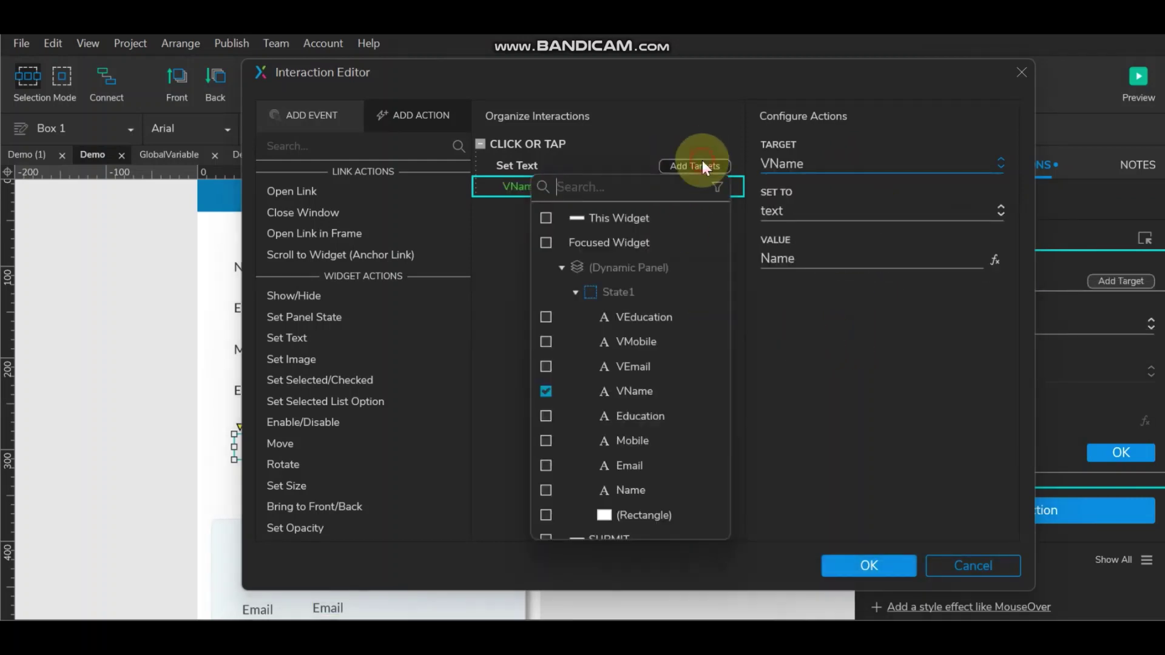
left_click(546, 366)
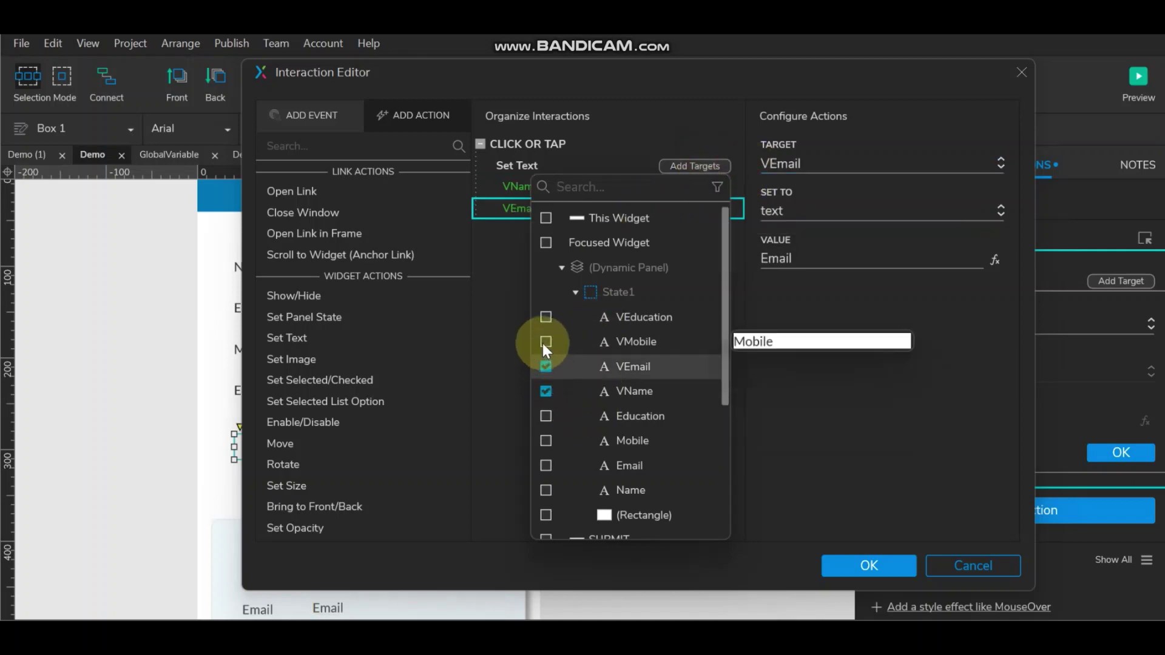
left_click(544, 342)
left_click(545, 318)
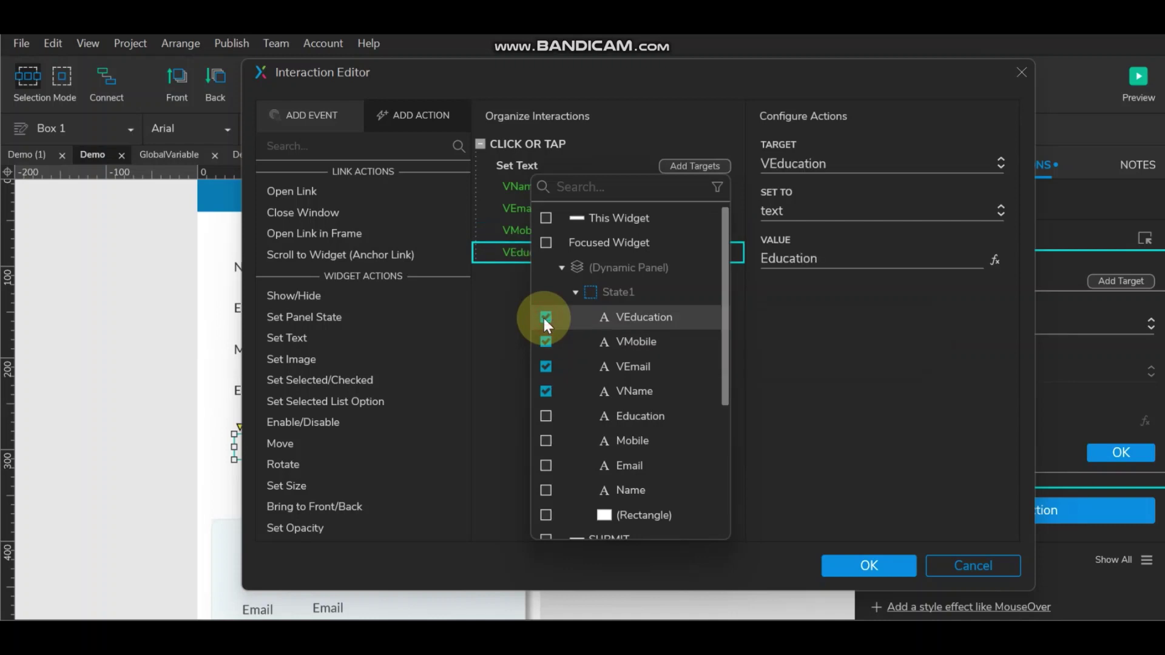
left_click(835, 373)
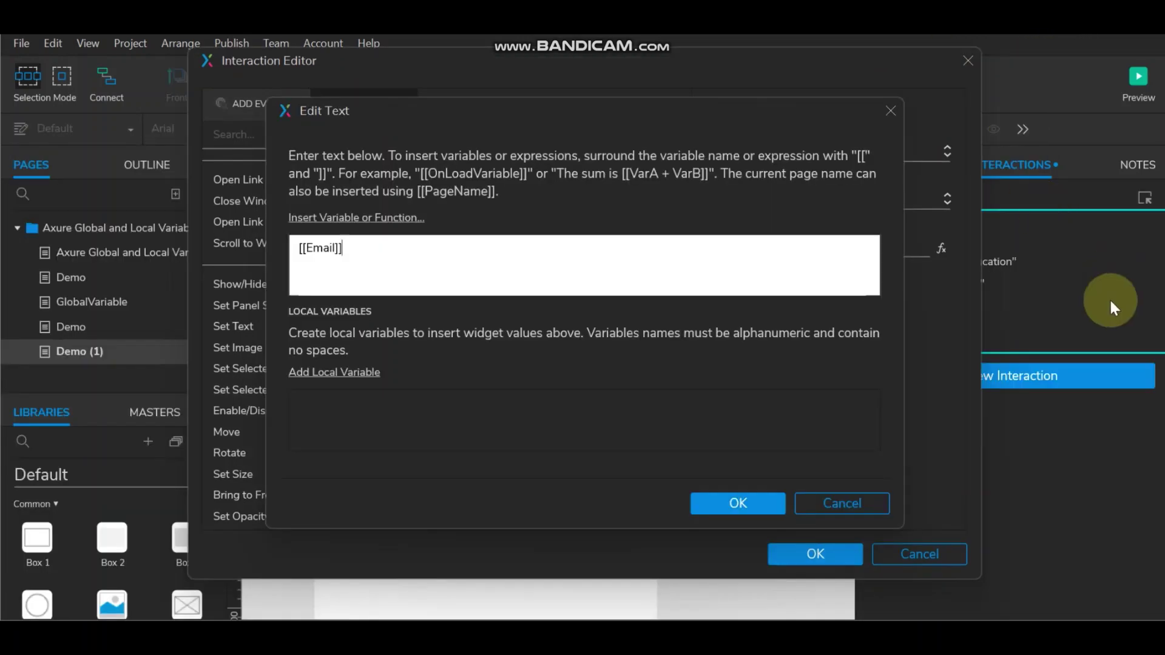
Step: Set VName's page-load text to [[UserName]], save the interactions, and open the Demo page
left_click(710, 503)
left_click(504, 238)
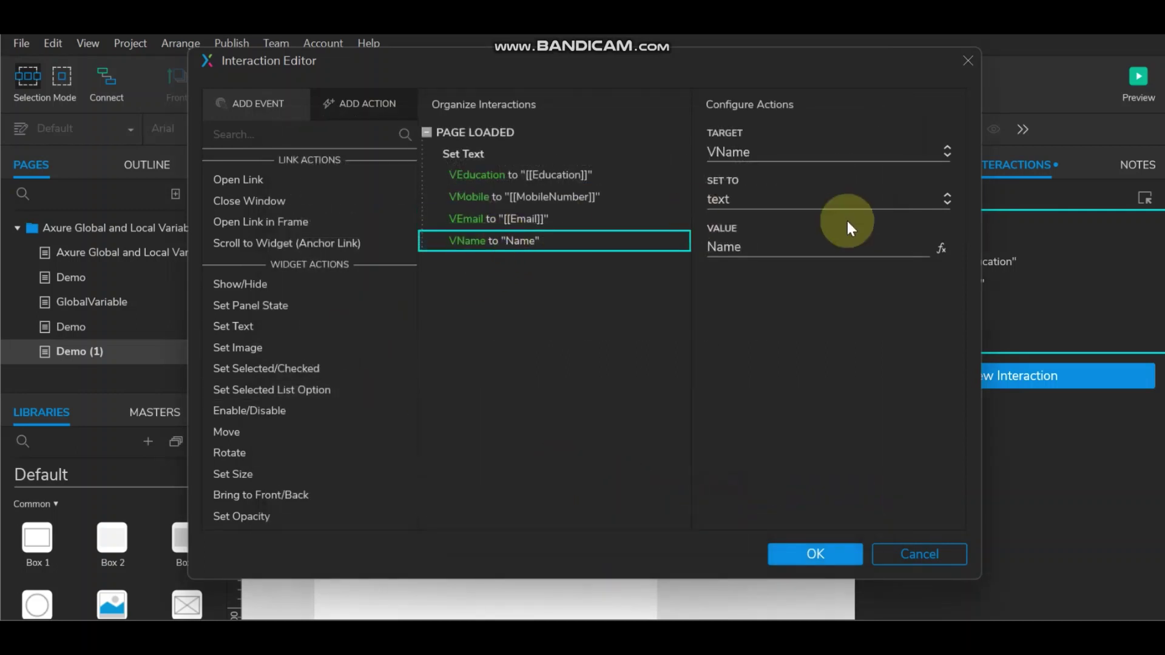
left_click(931, 246)
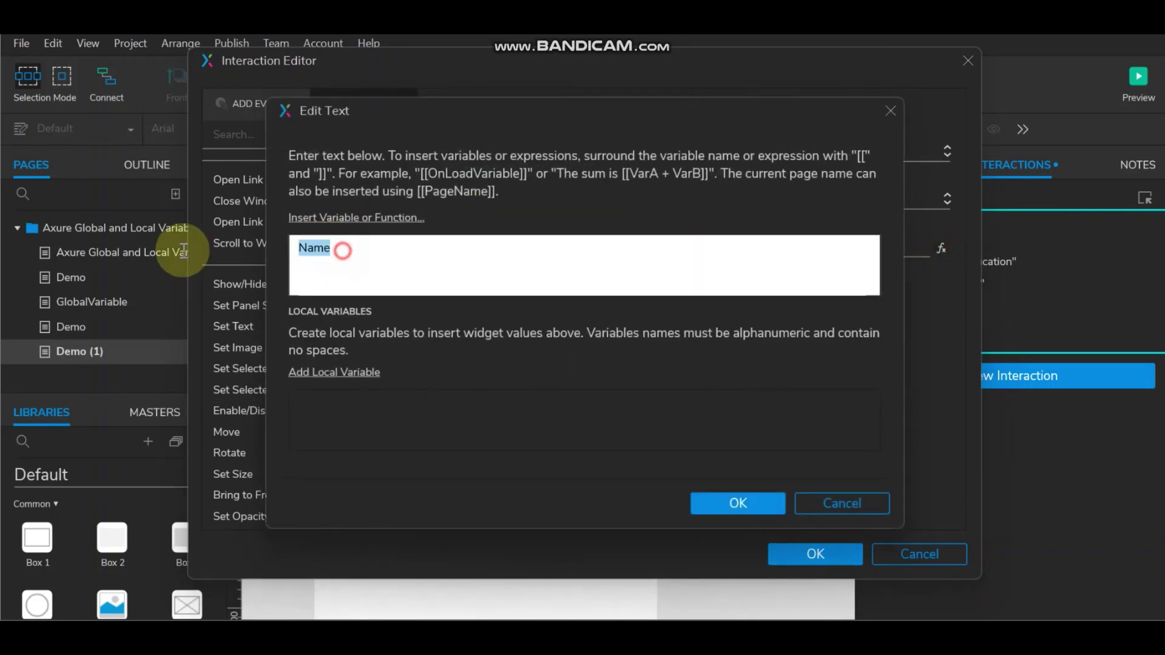
left_click(340, 218)
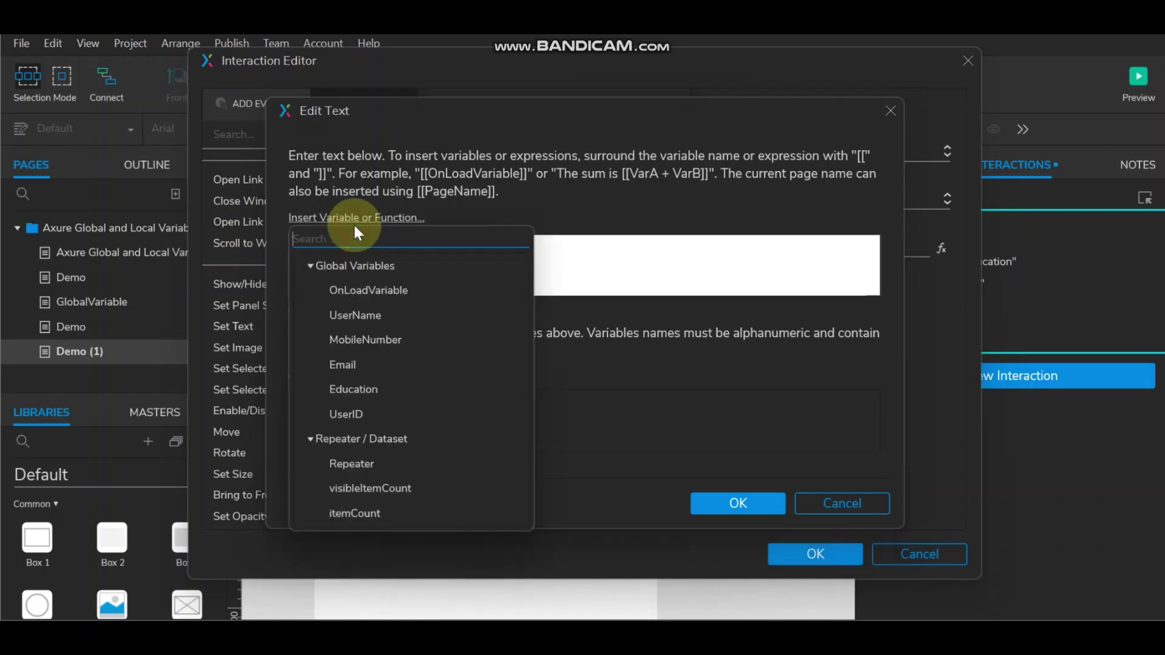
left_click(346, 315)
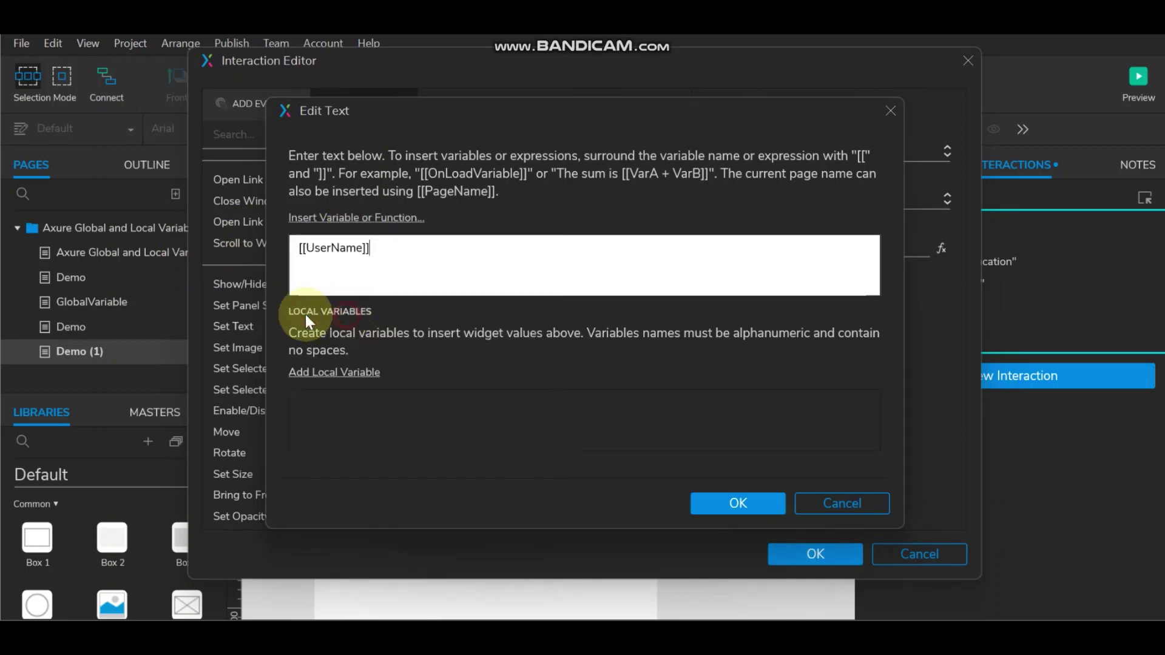
left_click(737, 499)
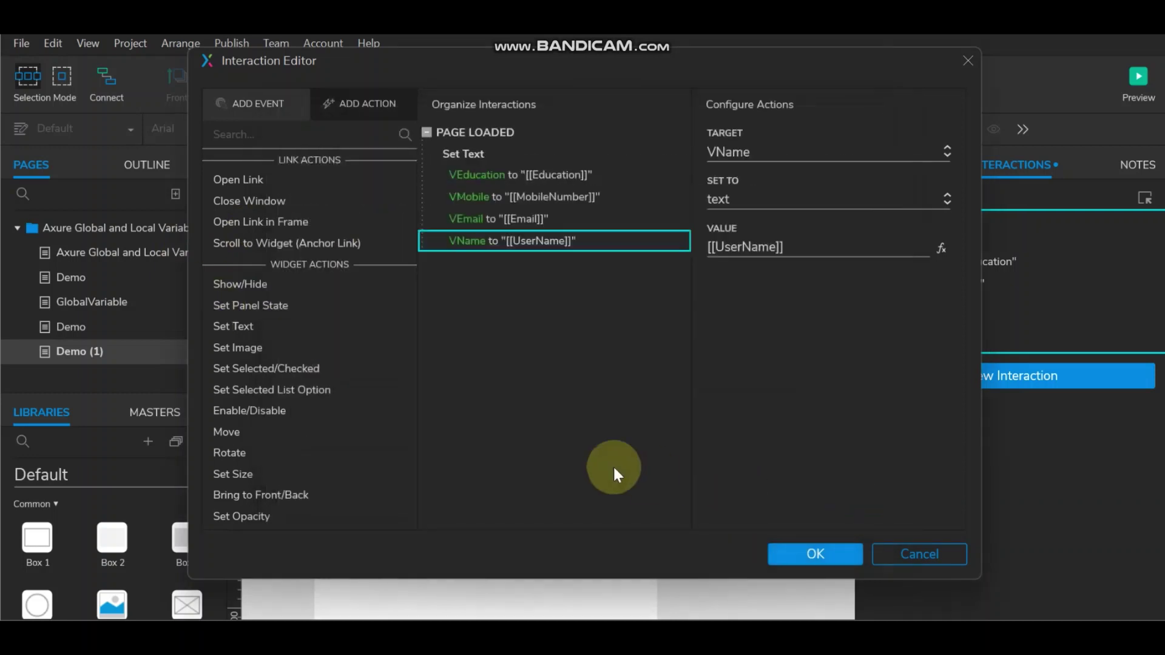
left_click(835, 553)
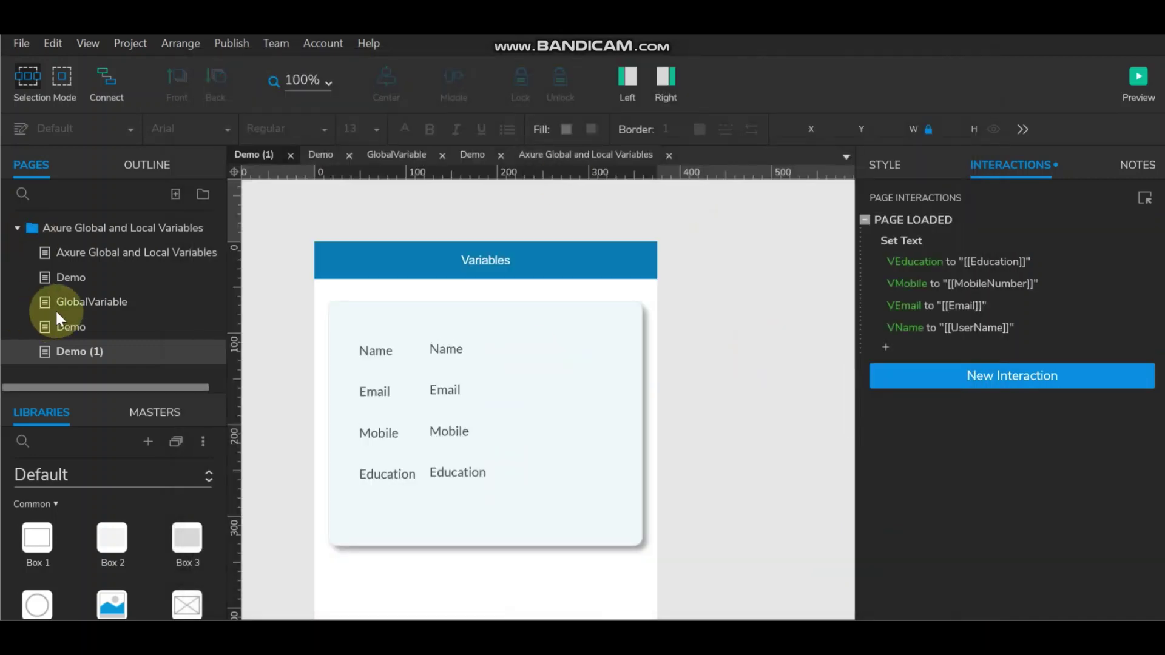
double_click(74, 326)
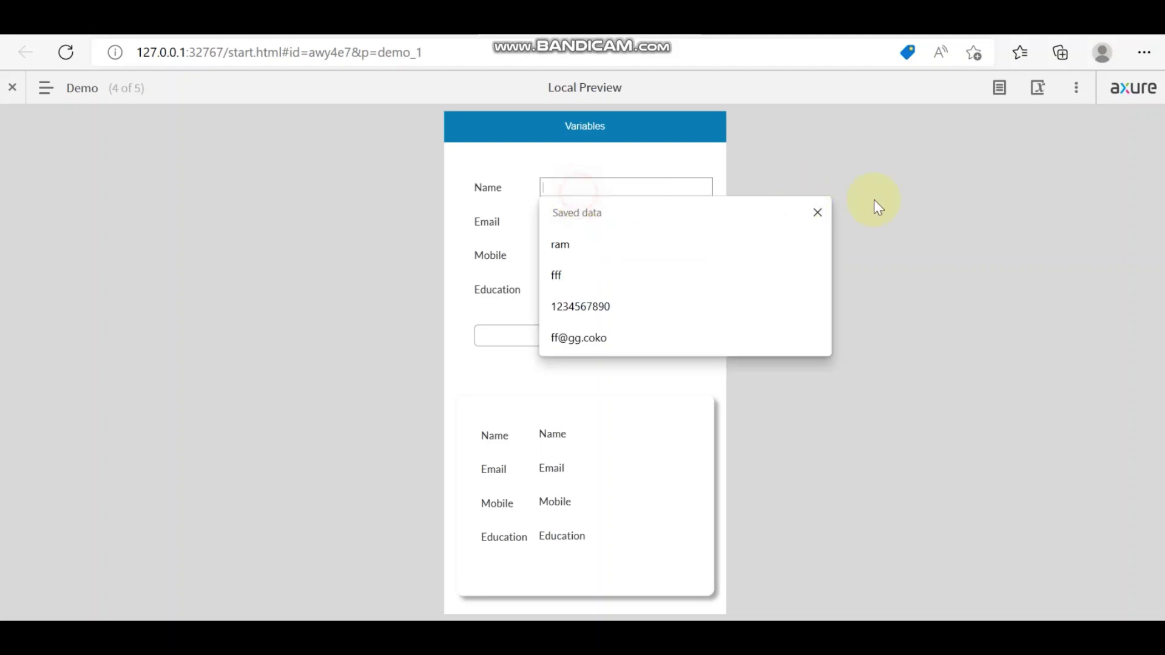
Step: Fill the Name, Email and Mobile fields from the browser's saved entries
left_click(576, 242)
left_click(582, 227)
left_click(606, 277)
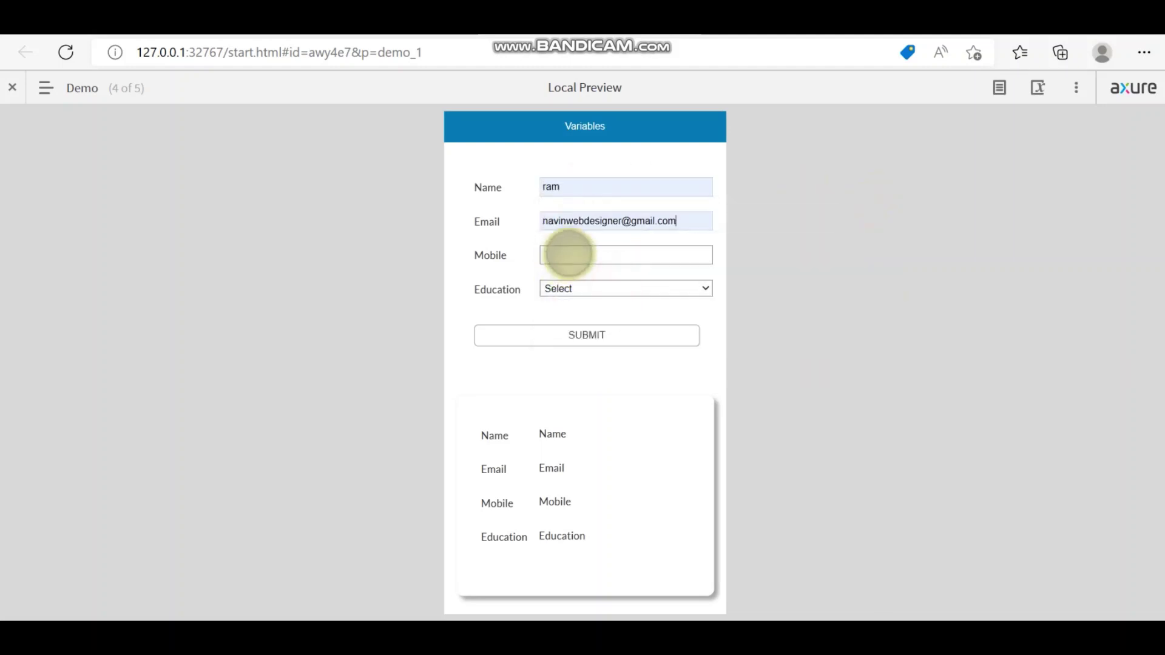
left_click(572, 258)
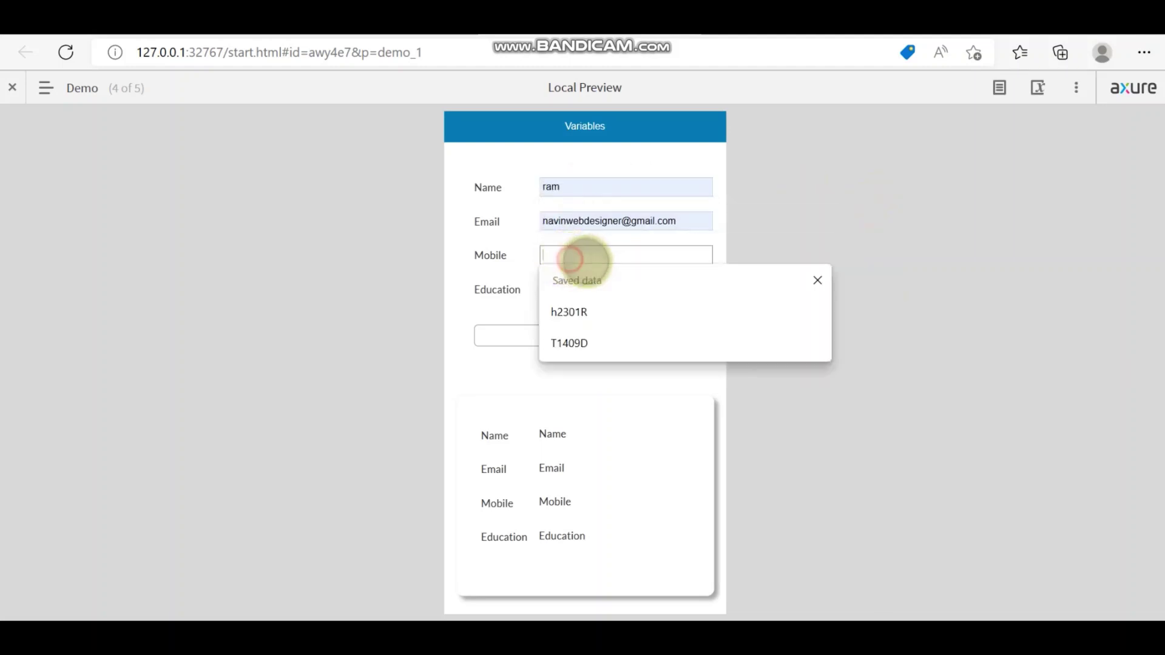
left_click(597, 309)
Step: Choose Undergraduate for Education, submit the form, and go to the Demo (1) page
left_click(593, 290)
left_click(595, 350)
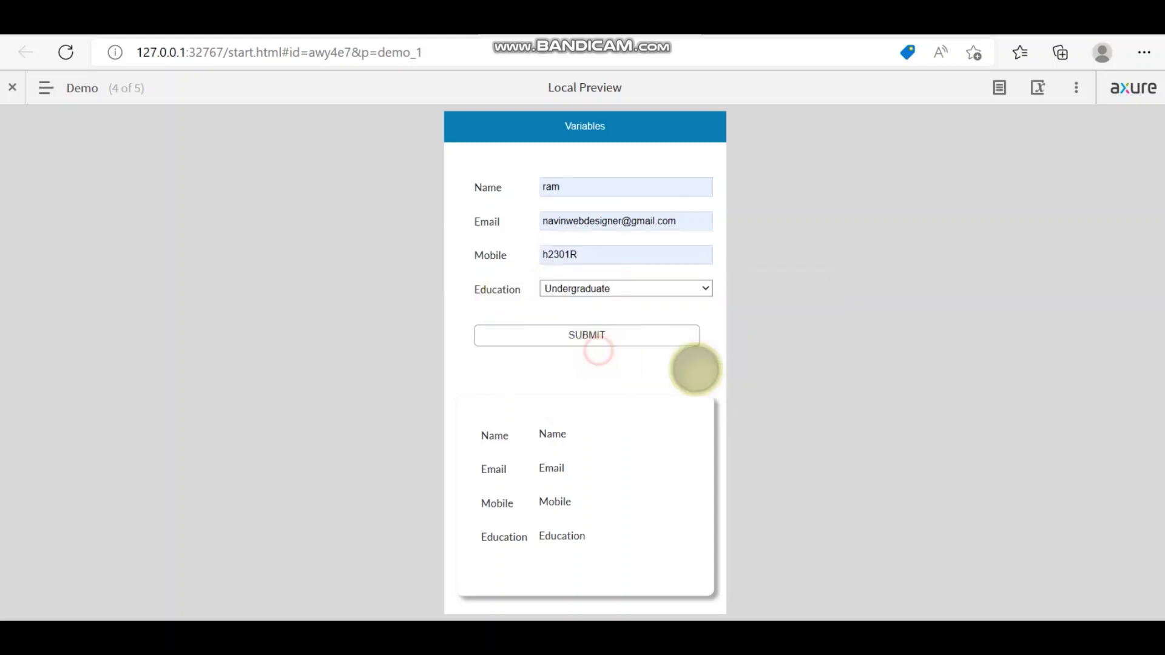
left_click(593, 338)
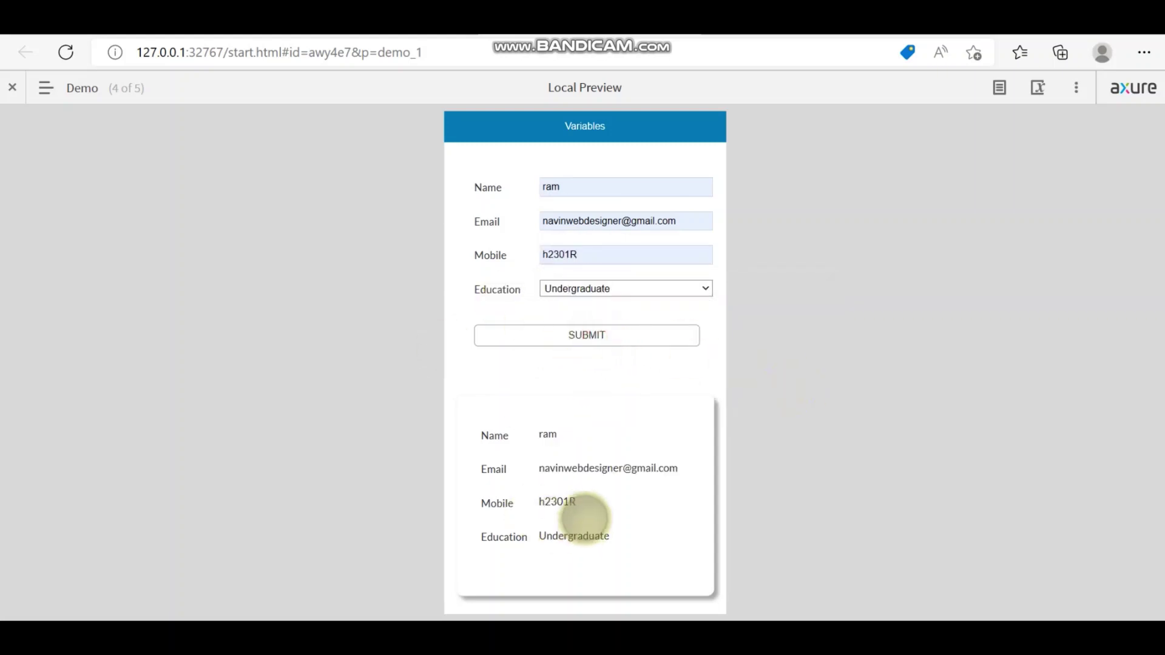
left_click(48, 91)
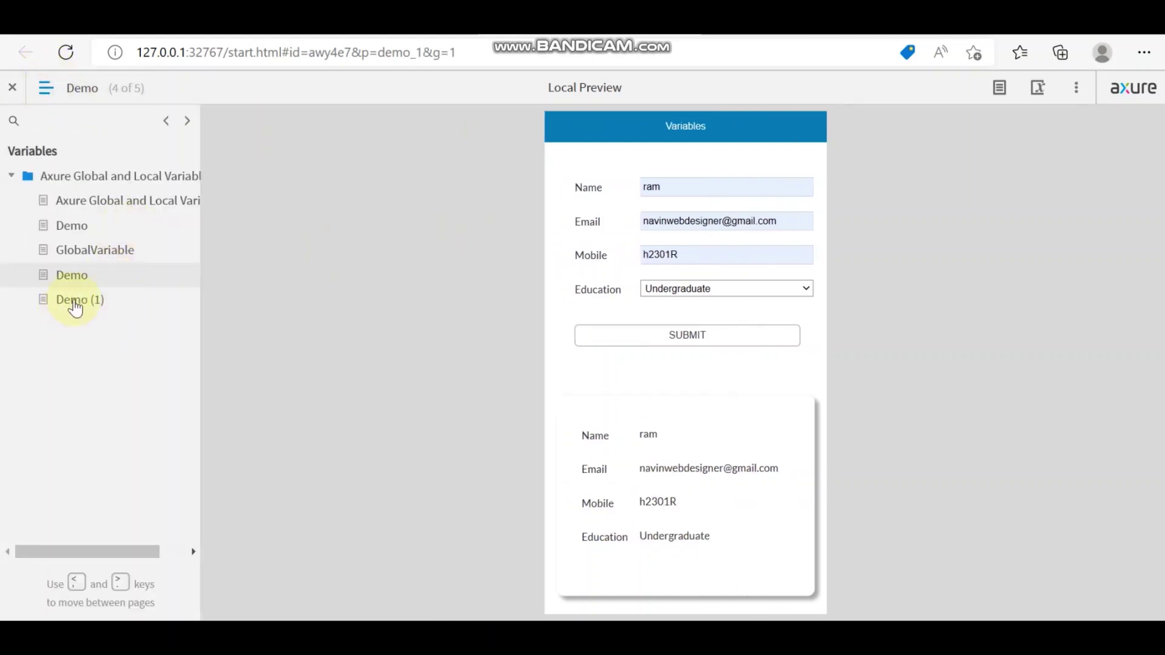
left_click(75, 306)
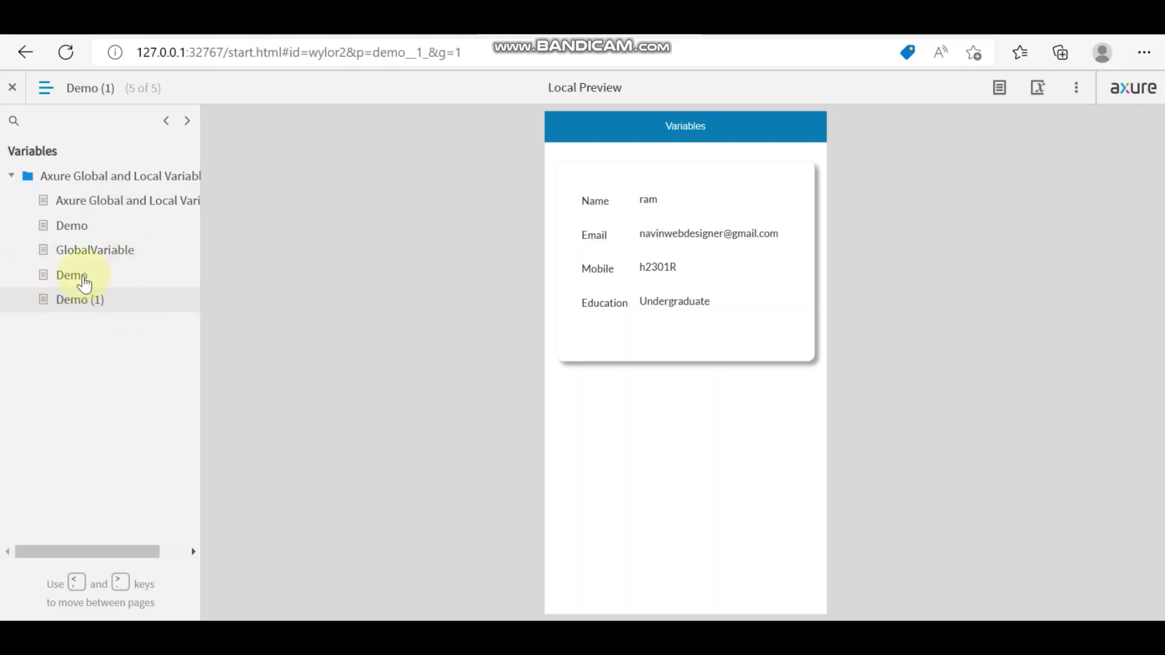
Step: Go back to the Demo form page and widen the page list sidebar
left_click(83, 283)
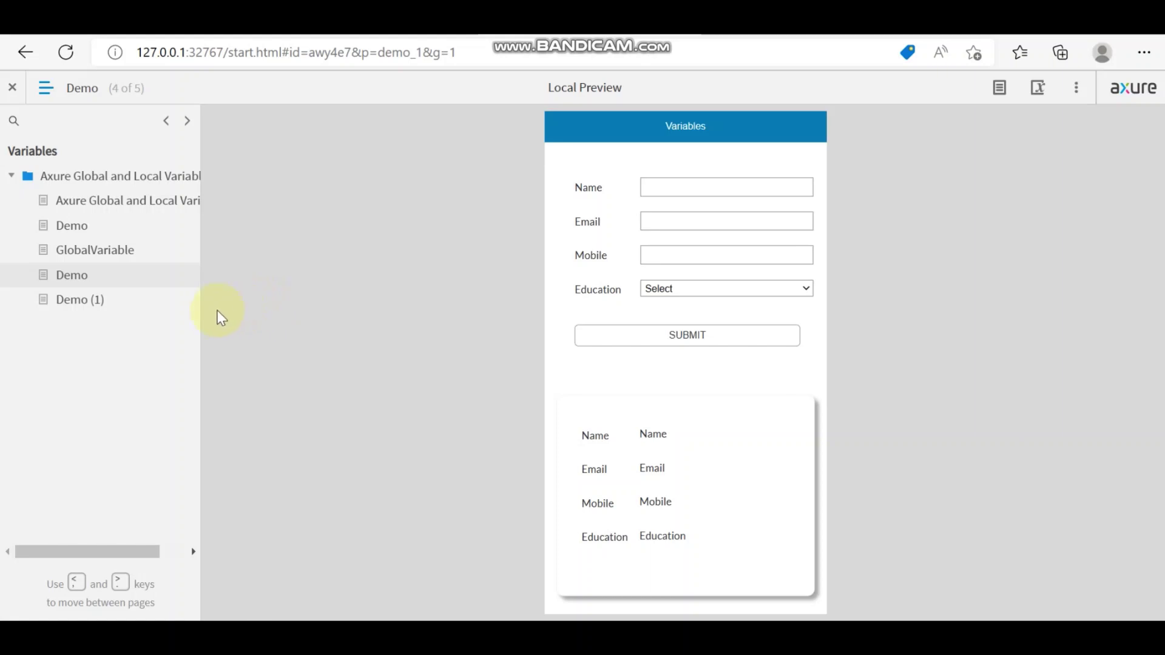
left_click_drag(200, 307, 214, 309)
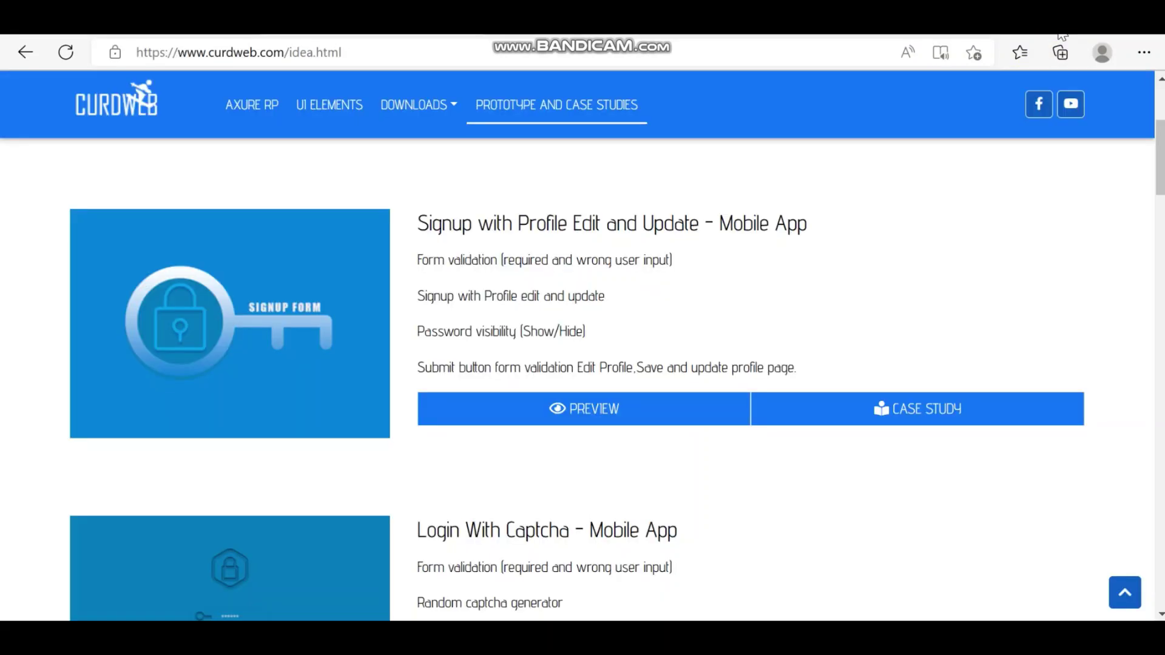
Step: Switch to the CurdWeb Prototype and Case Studies page for the Signup with Profile Edit and Update preview
left_click(1060, 35)
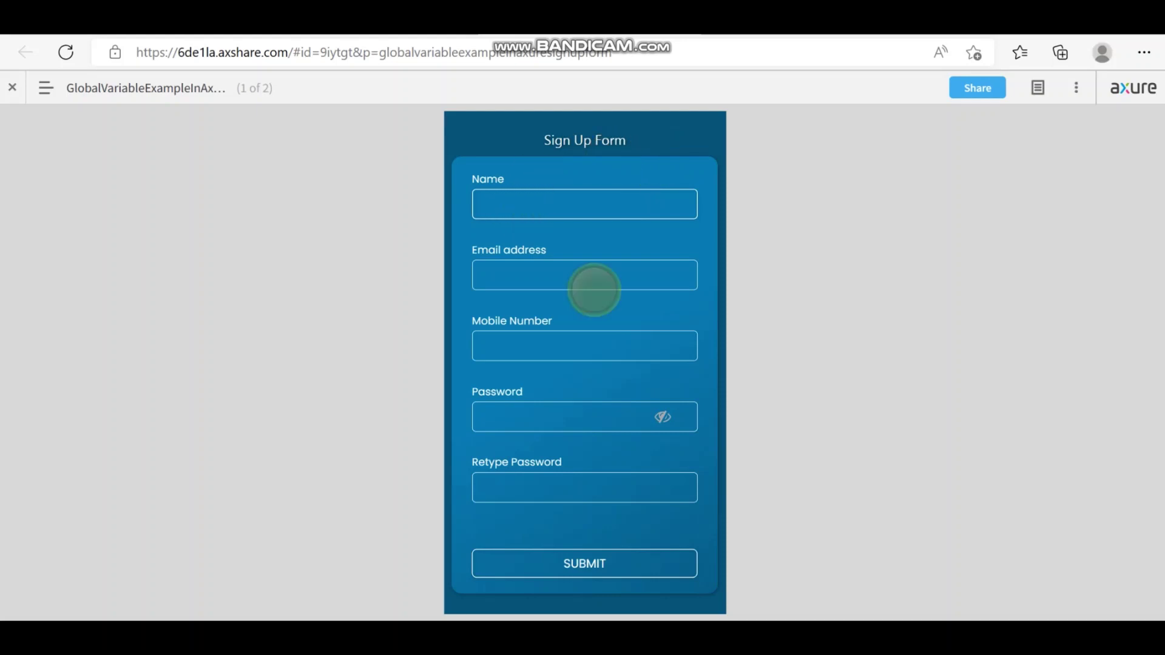
Step: Try filling the name, an email and mobile, then submit to check the form's validation
left_click(541, 206)
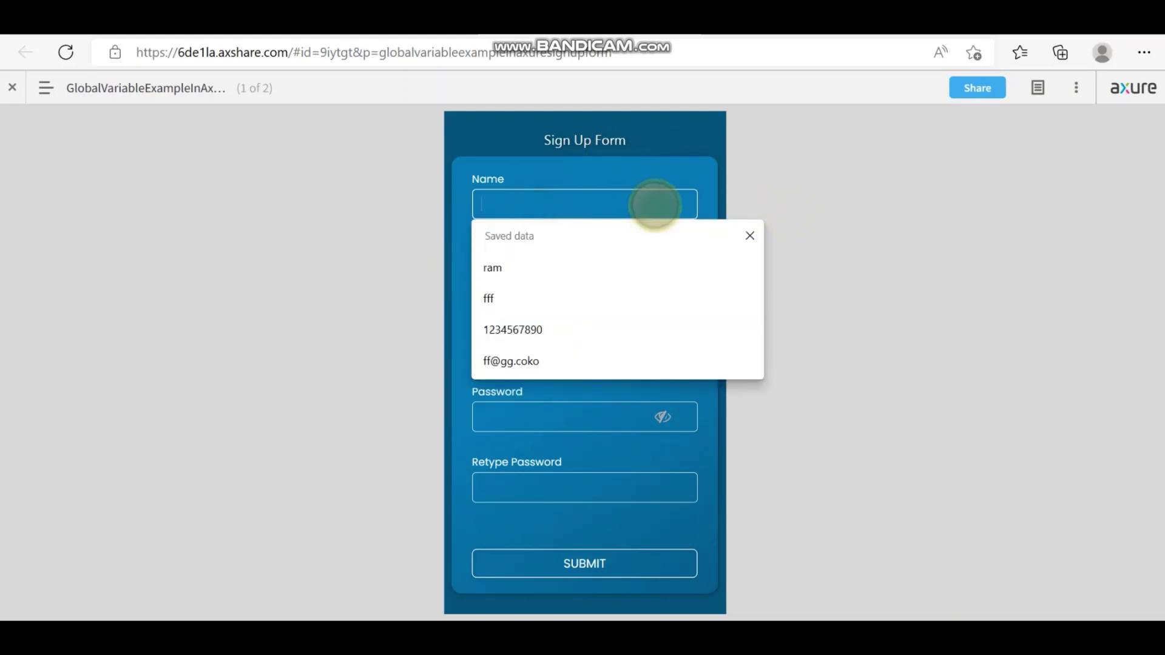
left_click(531, 267)
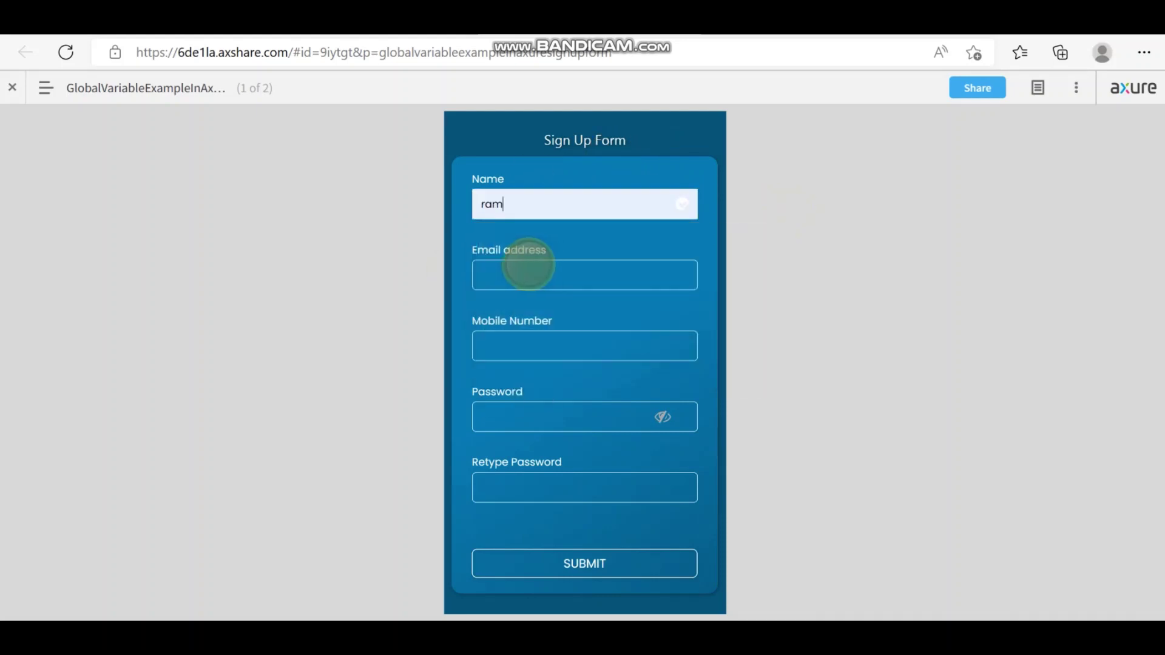
left_click(549, 276)
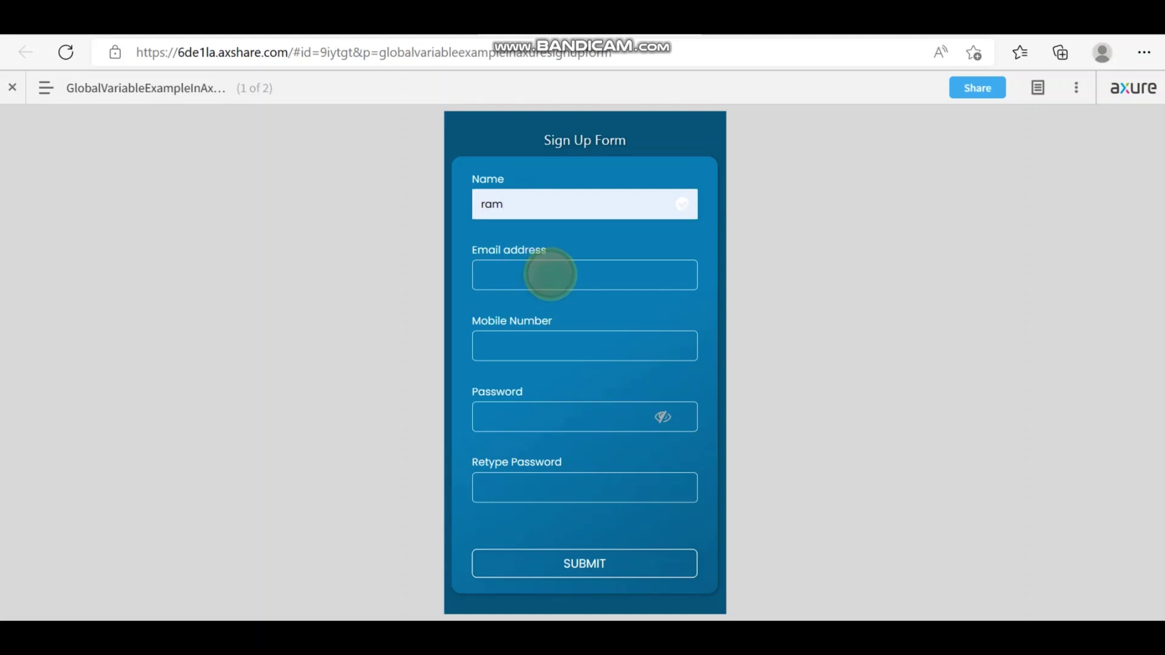
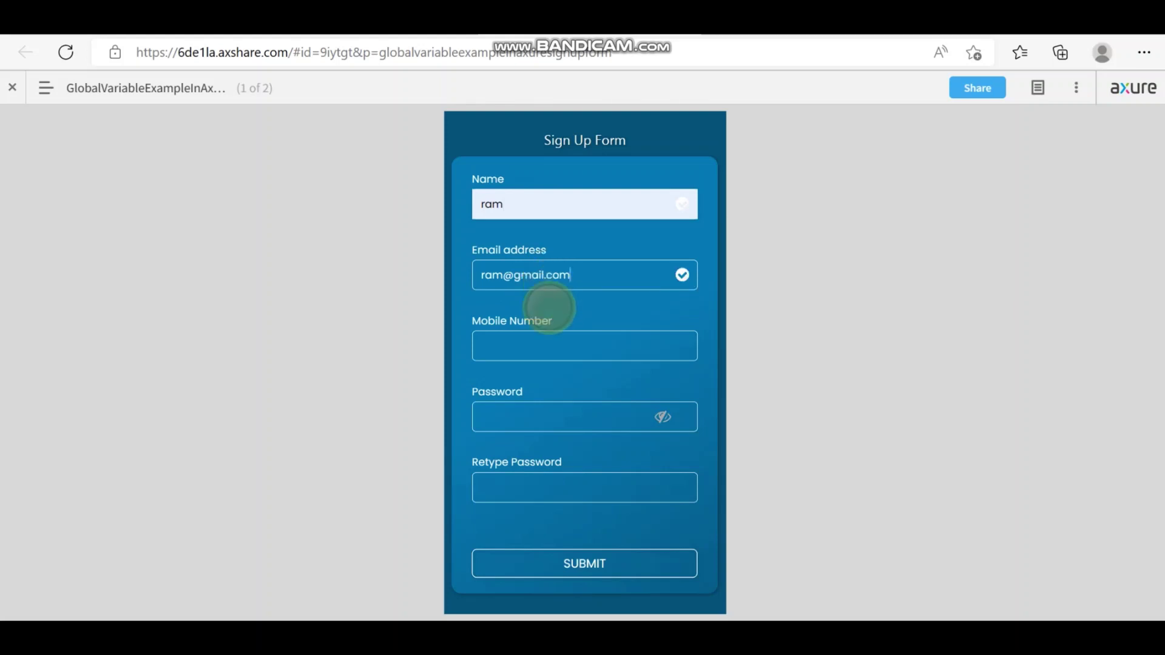
left_click(545, 341)
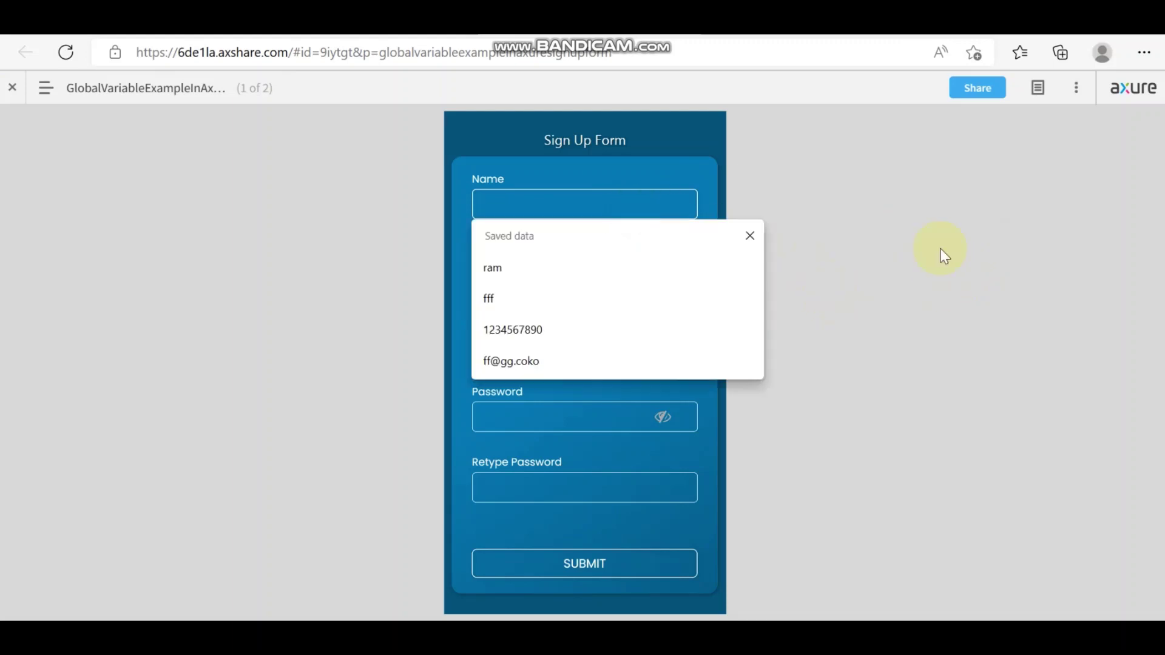
left_click(629, 564)
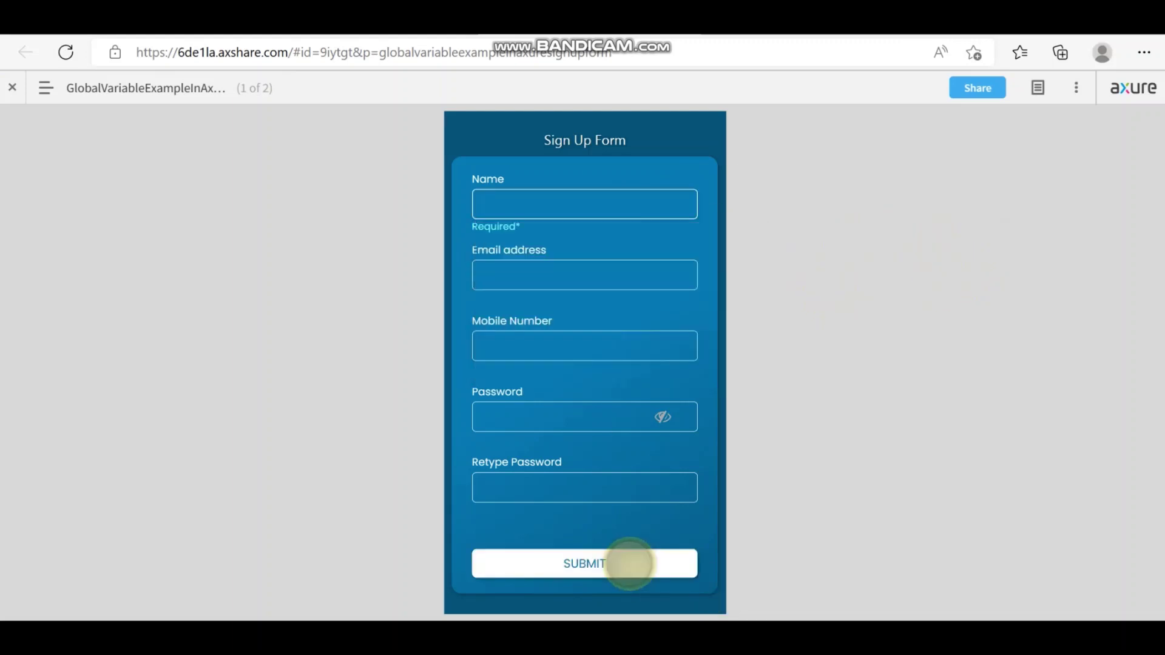
Step: Re-enter a name, an email address and a mobile number in the Sign Up Form
left_click(550, 205)
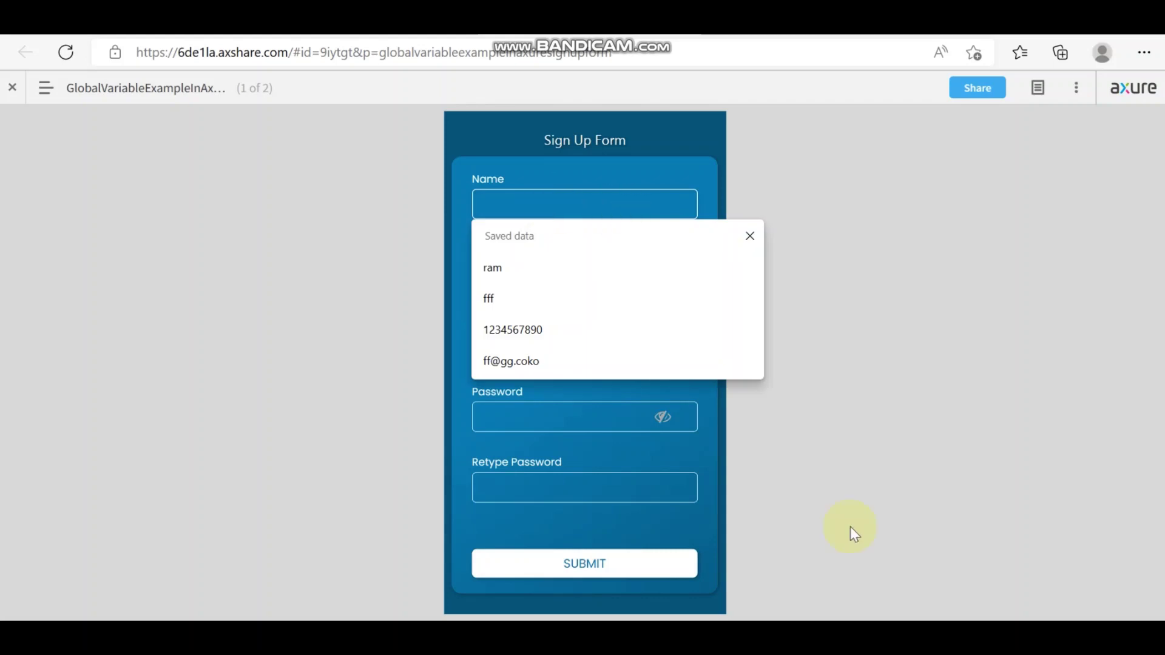
left_click(798, 518)
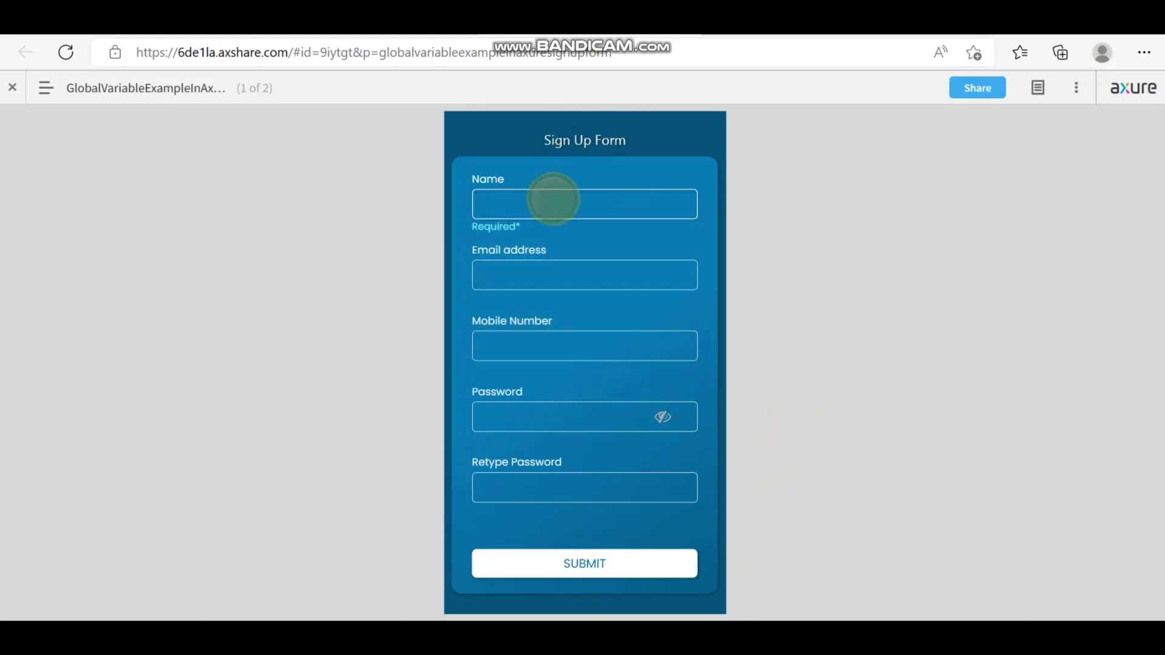
left_click(554, 201)
type("Navin")
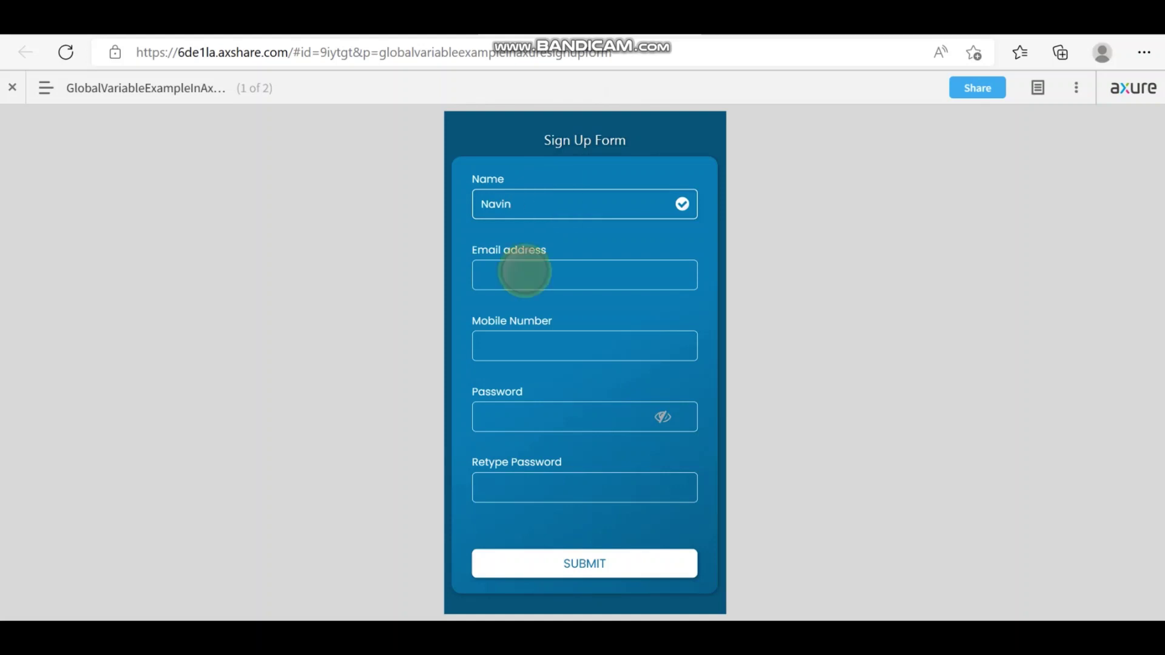
left_click(522, 269)
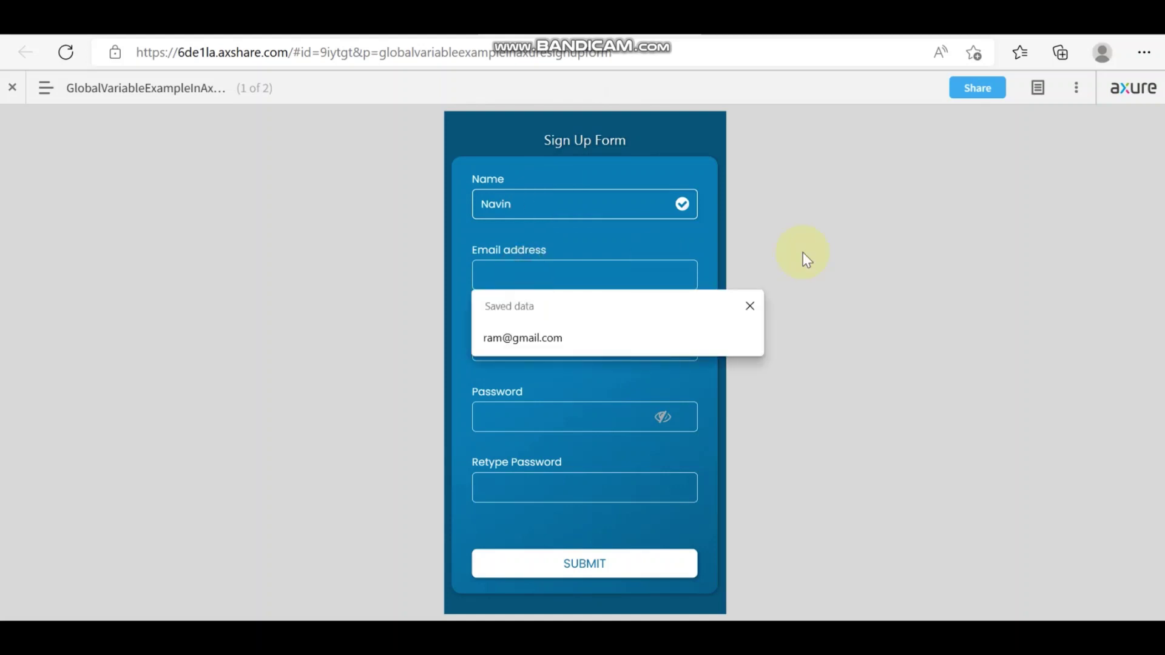
type("navin@")
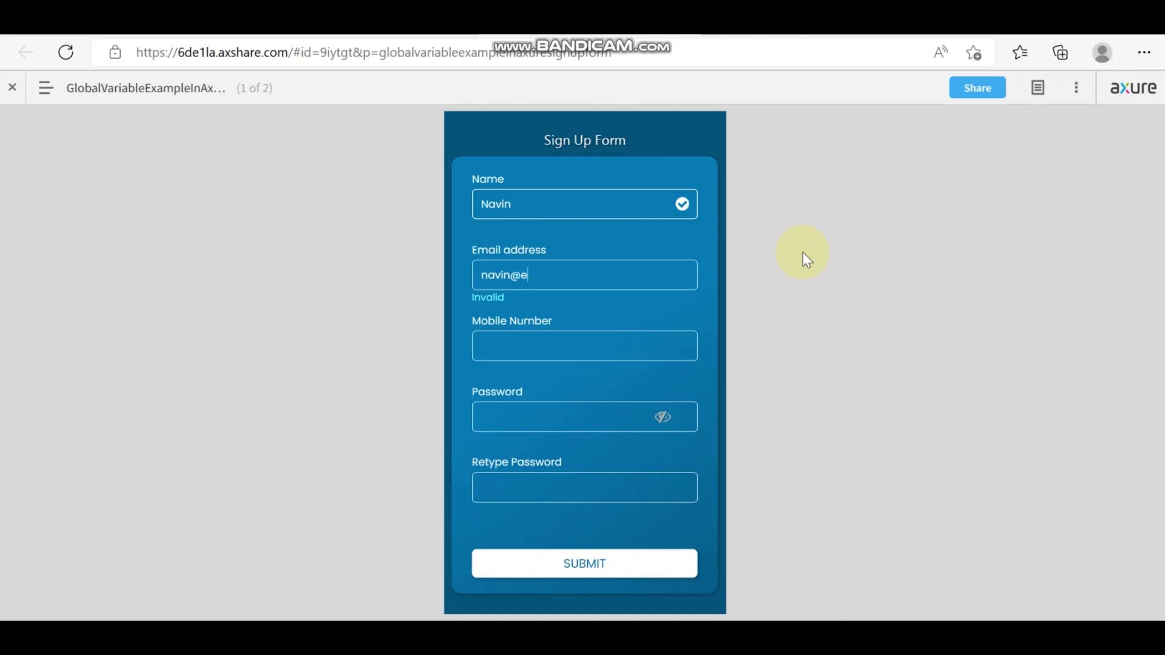
type("example.com")
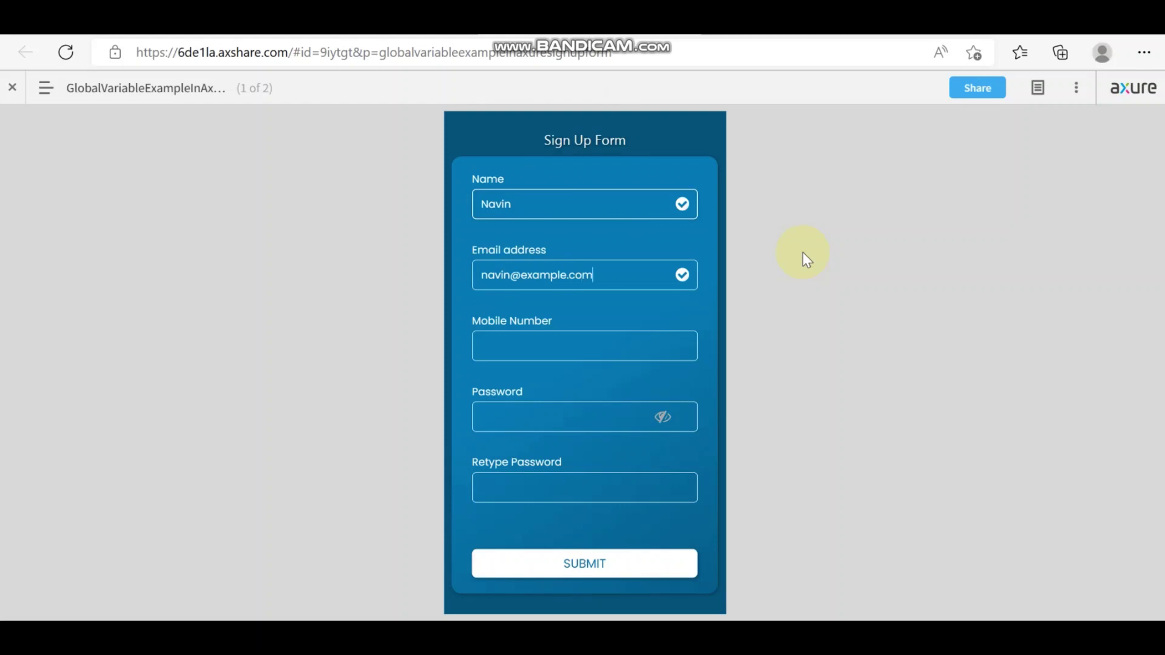
left_click(559, 343)
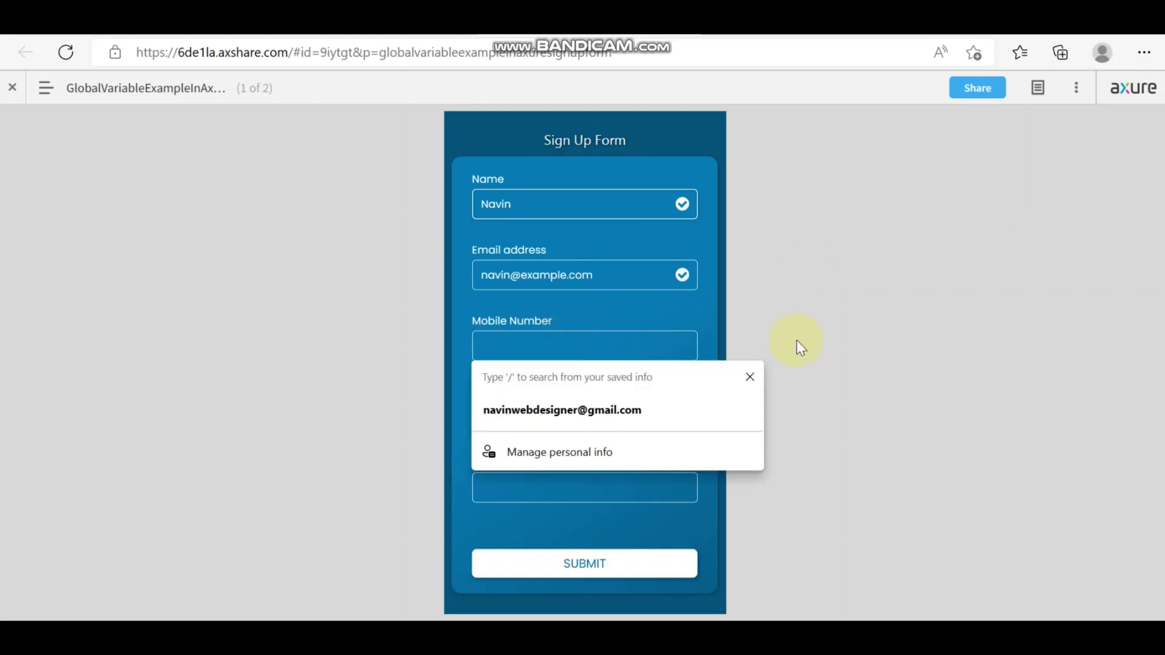
type("1")
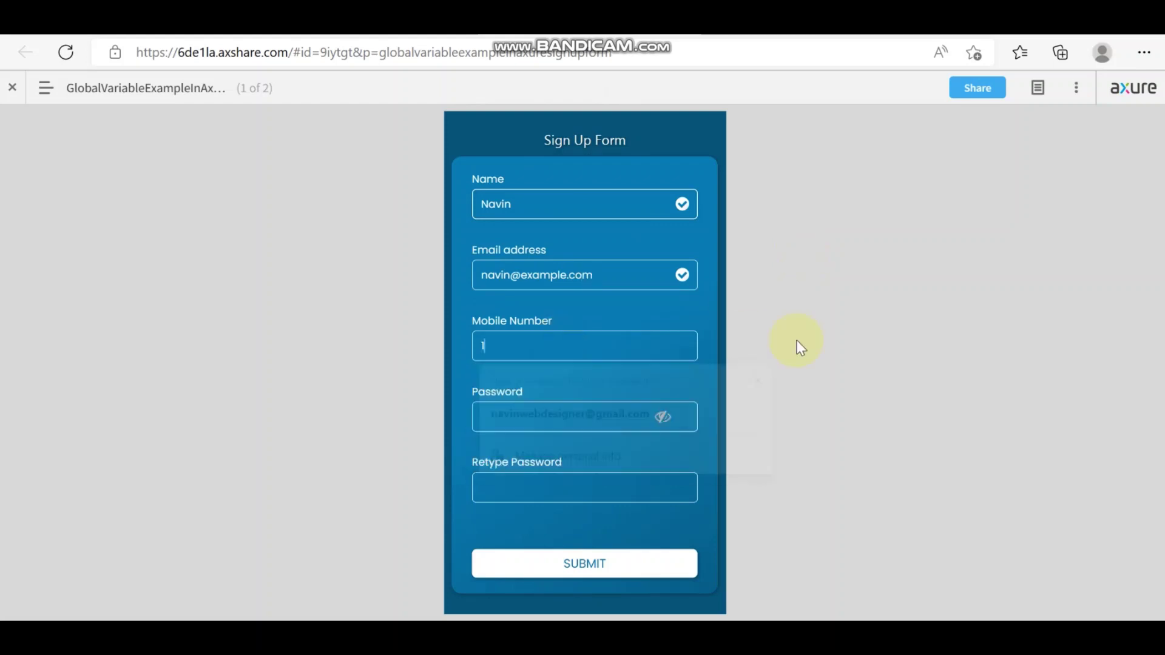
type("234567890")
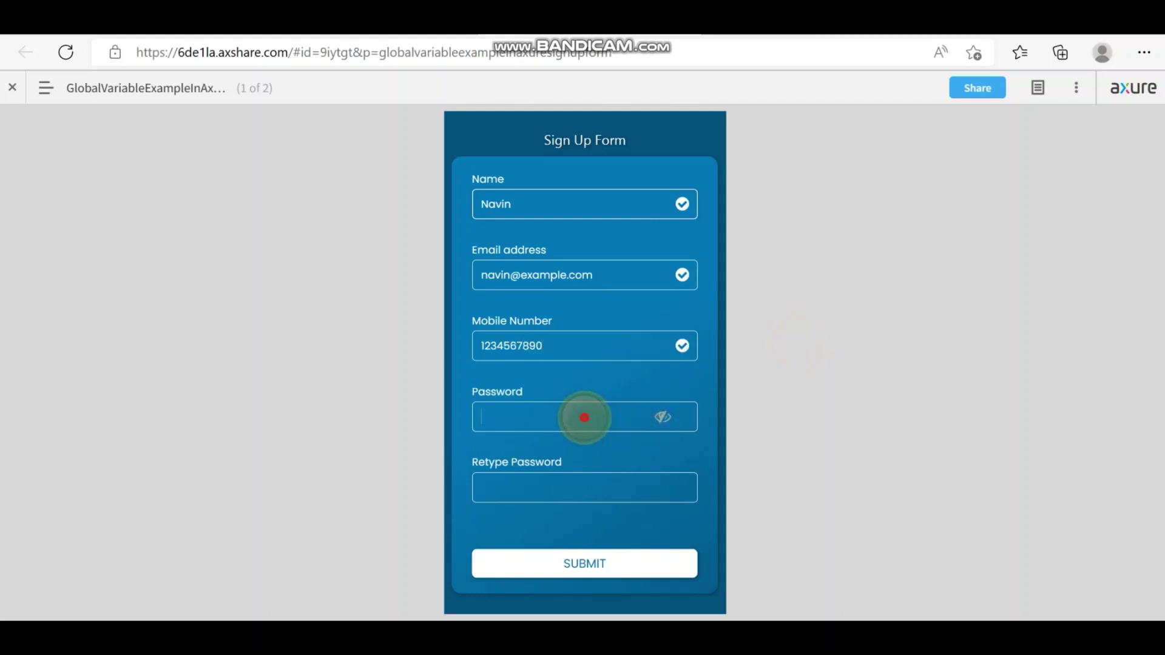
type("12345678")
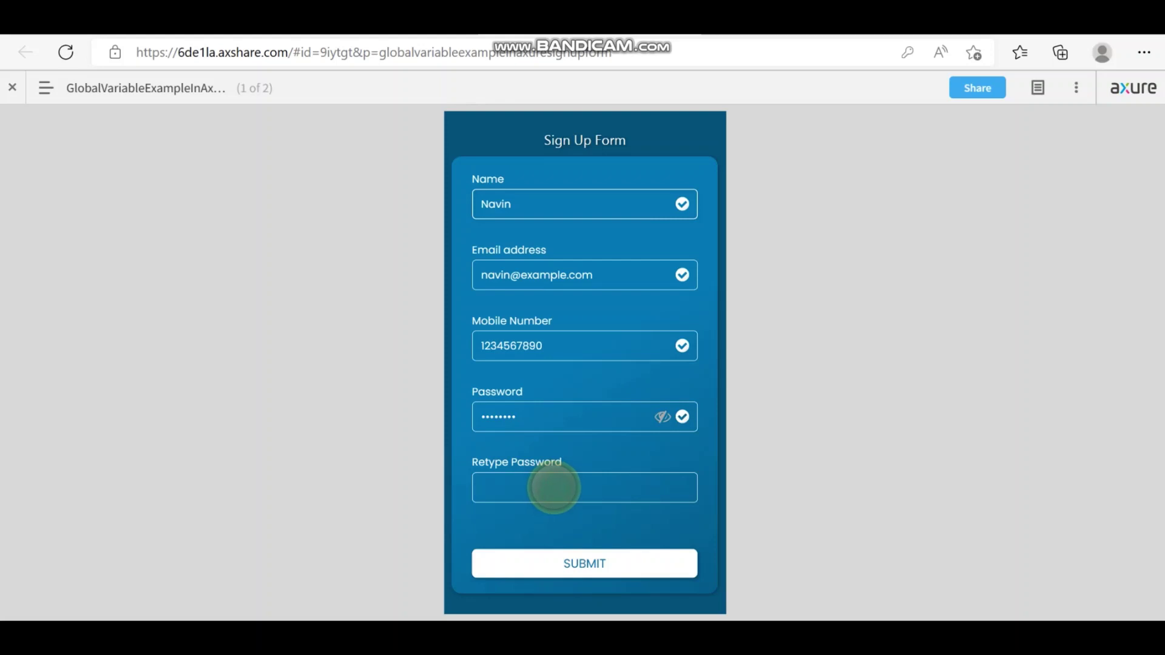
Step: Enter the matching password in Retype Password and show the prototype's page list
left_click(553, 487)
type("1")
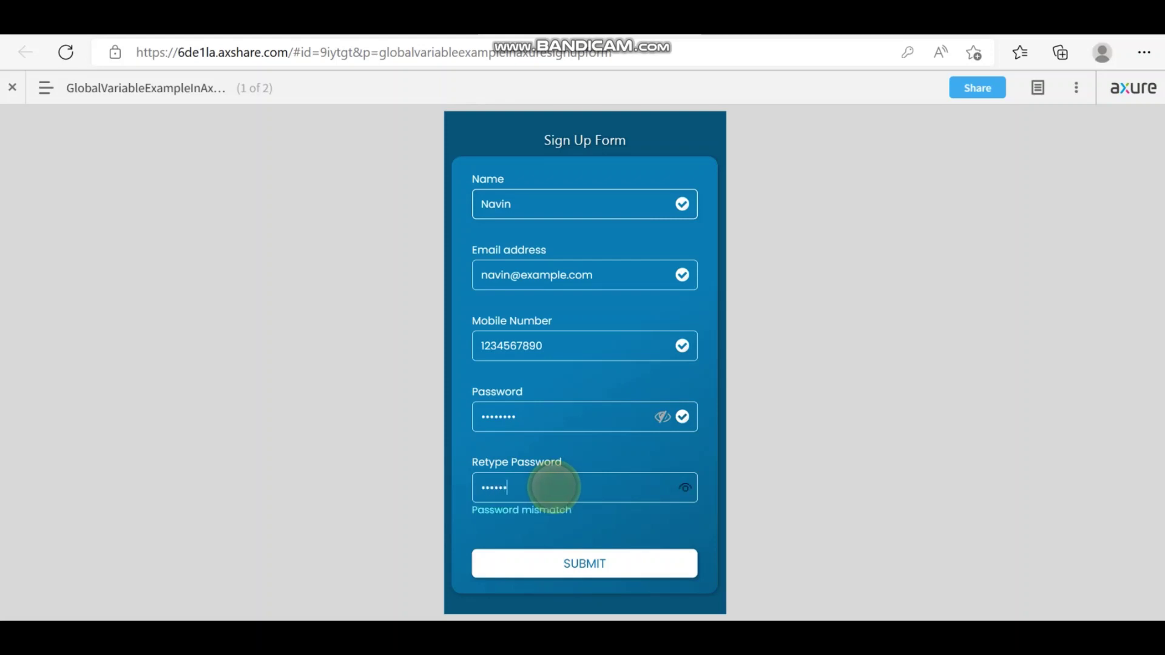
type("2345678")
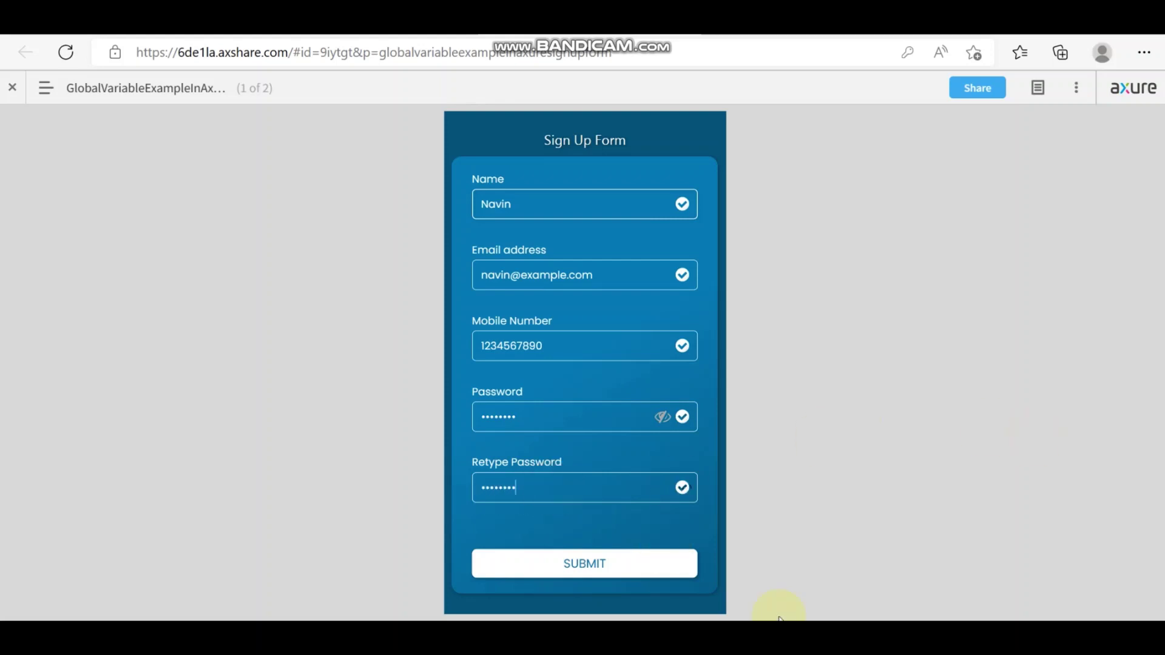
left_click(40, 86)
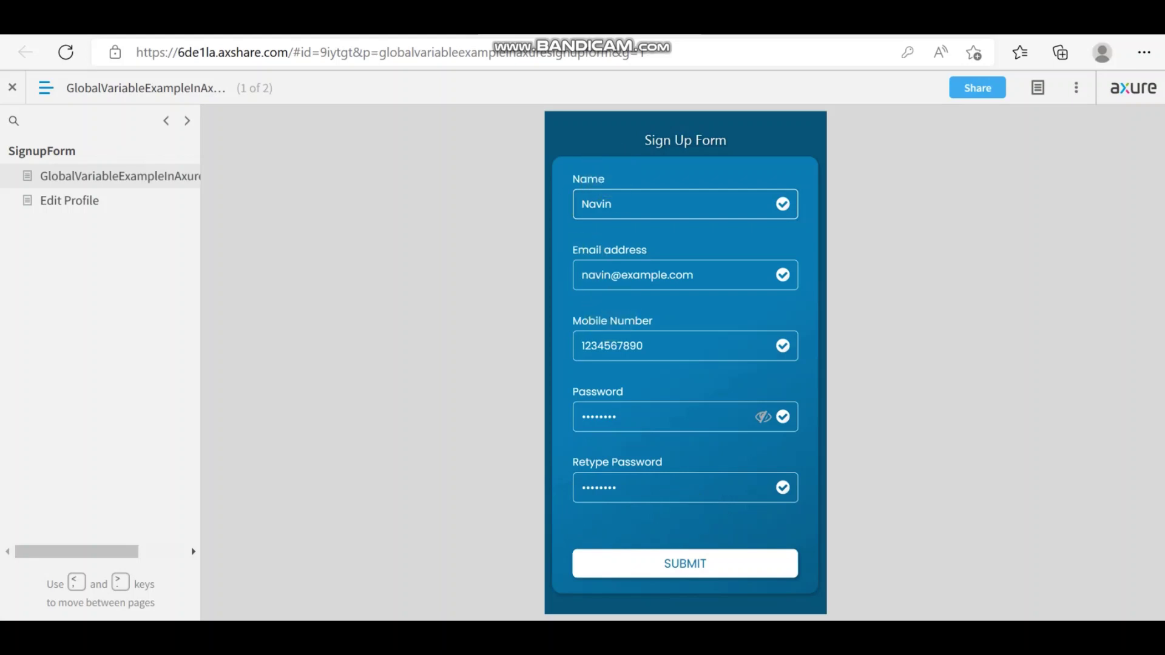
Step: Submit the completed Sign Up Form and dismiss the browser's save-password prompt
left_click(730, 574)
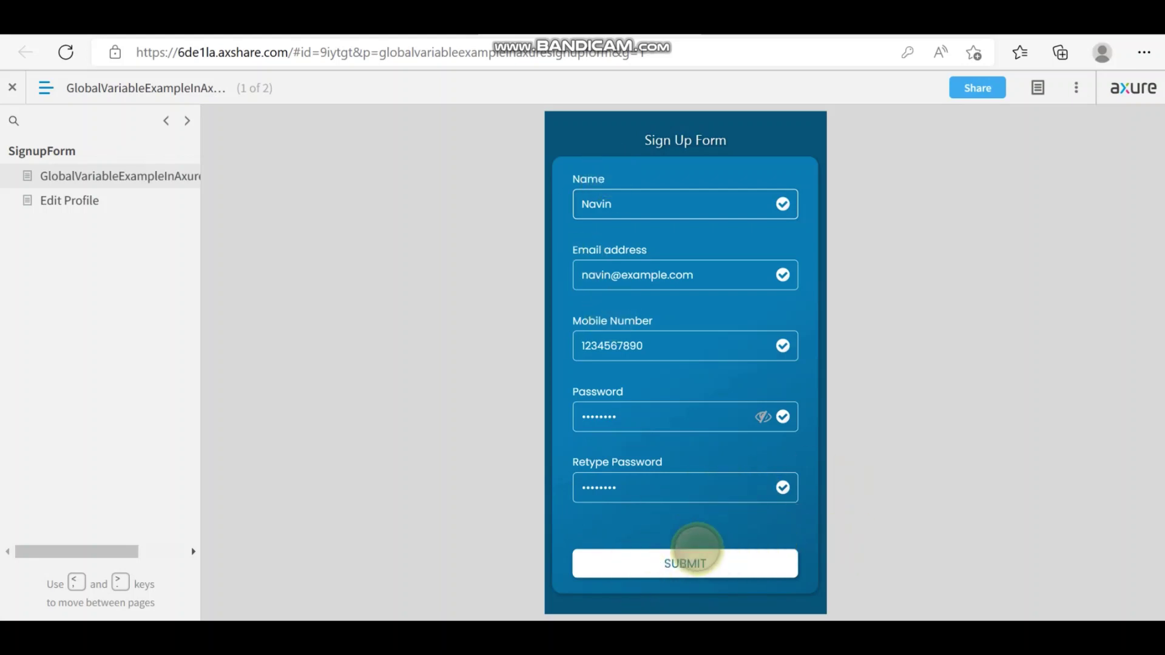
left_click(697, 562)
left_click(696, 562)
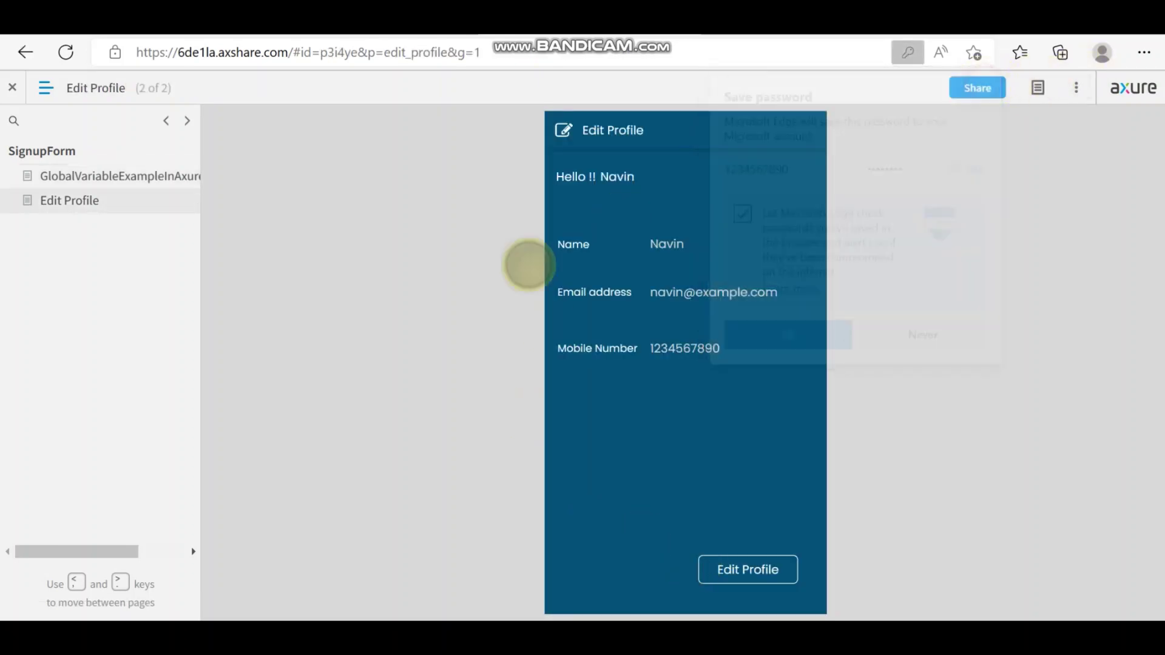
left_click(978, 80)
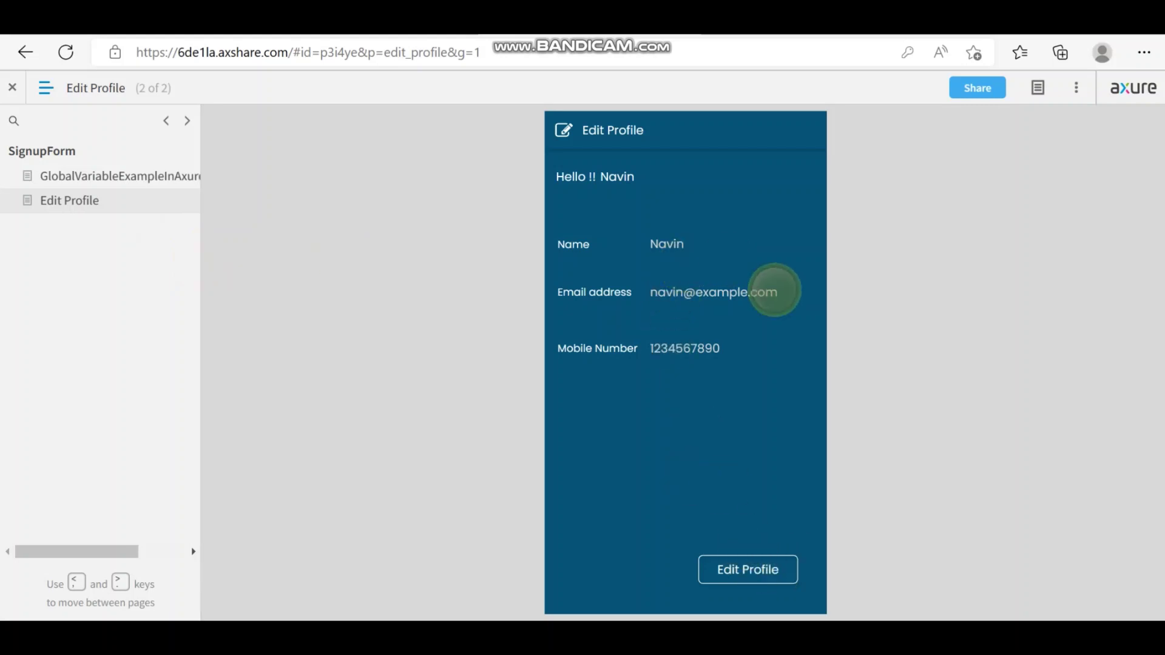
Step: Edit the profile, append P to the name, end the mobile number with 33, and save
left_click(750, 573)
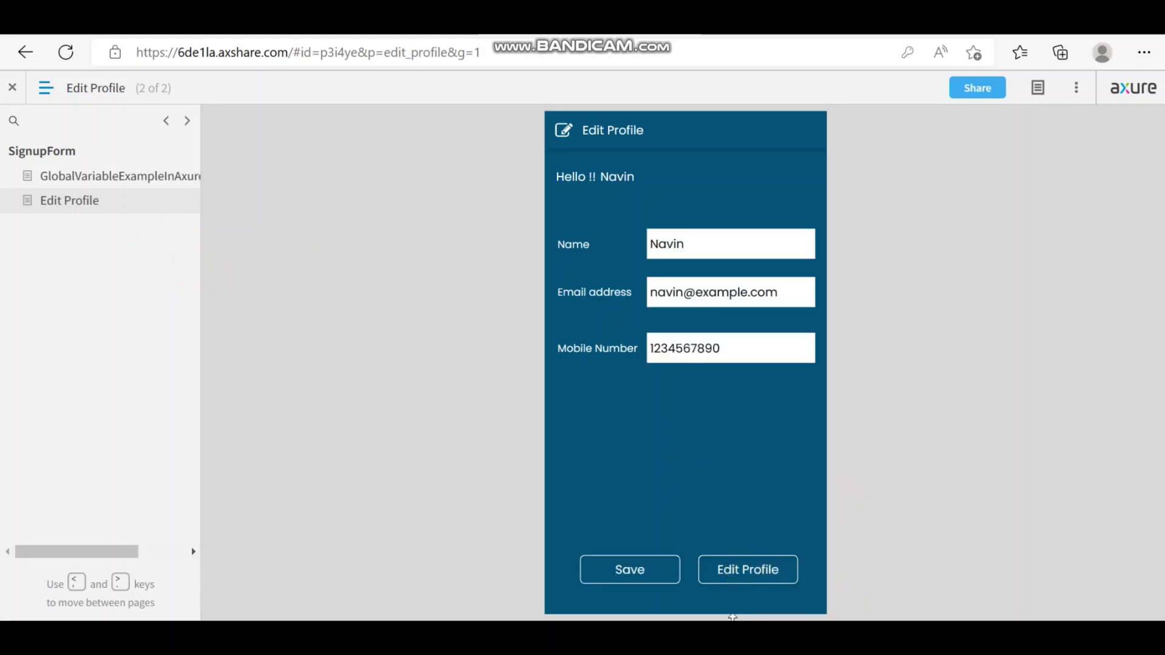
left_click(750, 246)
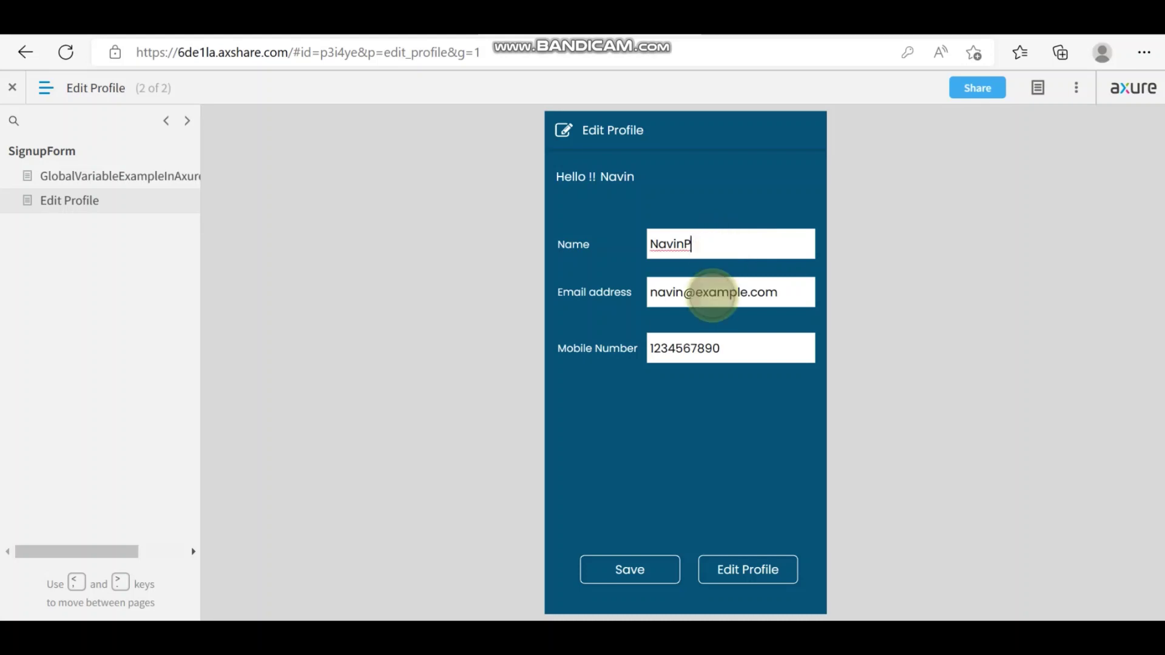
left_click(789, 356)
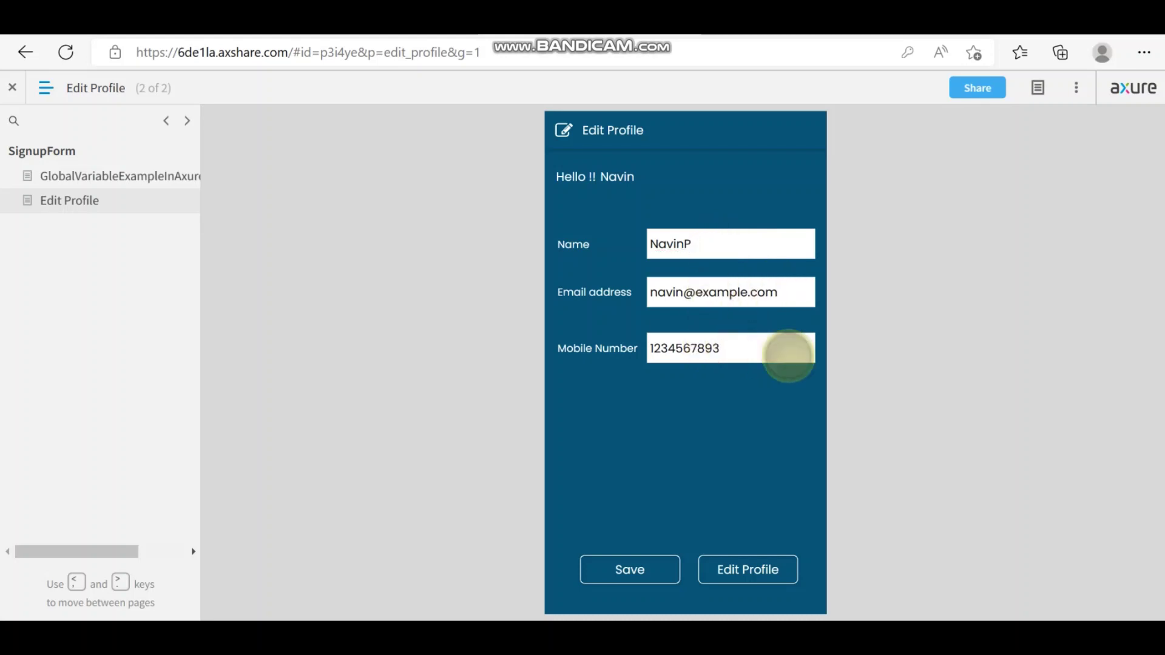
key("BackSpace")
key("BackSpace")
type("33")
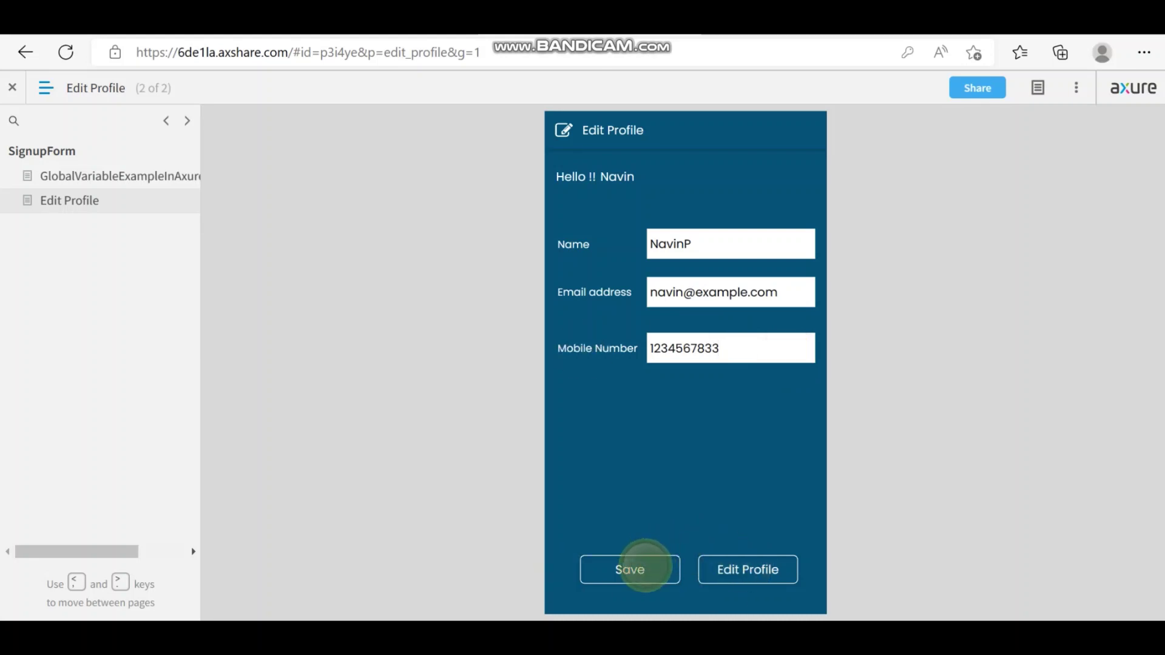
left_click(644, 567)
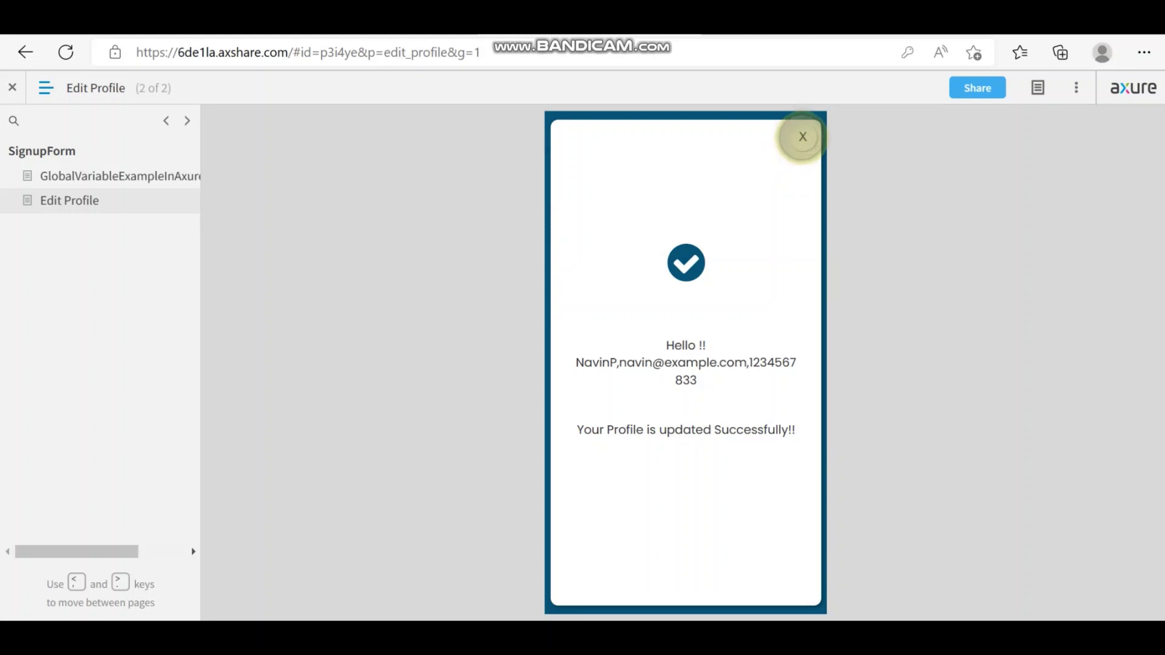
Step: Close the profile-updated confirmation and switch back to the Axure RP editor
left_click(802, 136)
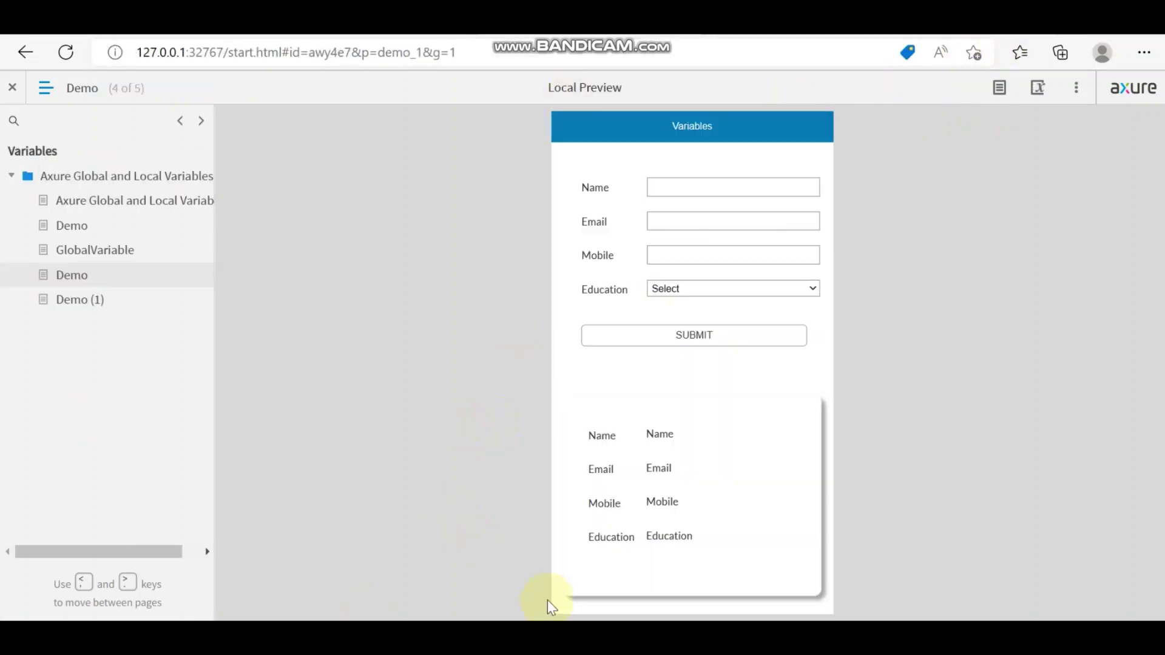
mouse_move(622, 613)
left_click(608, 558)
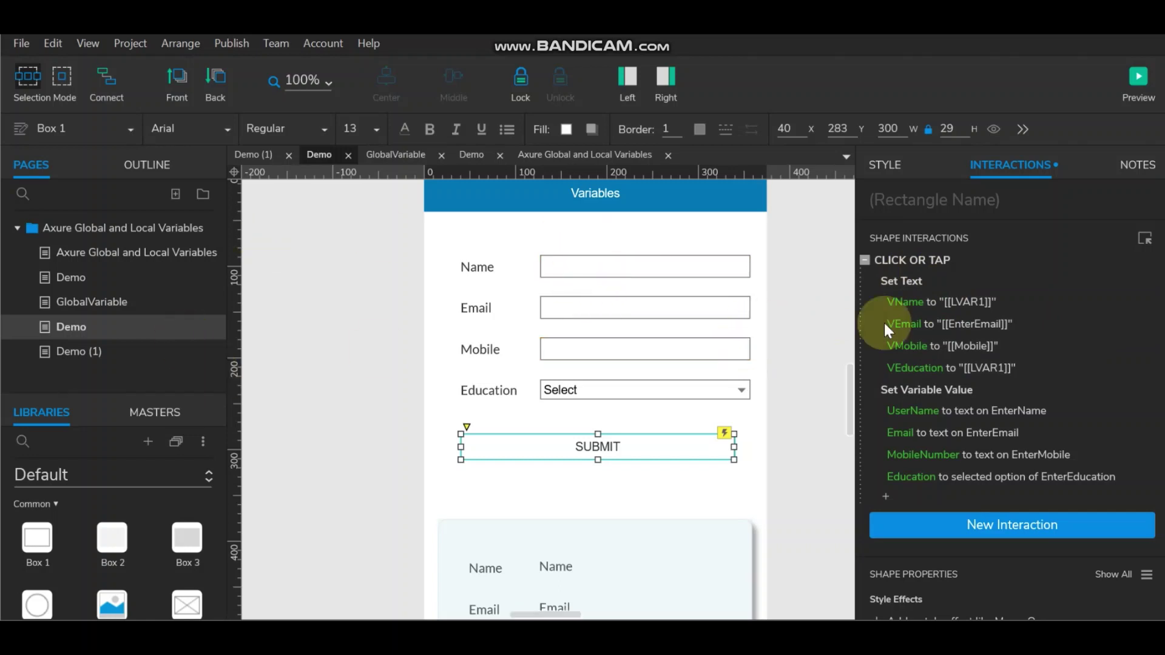
Step: Open SUBMIT's click interaction and the fx expression behind VEducation's Set Text value
double_click(910, 279)
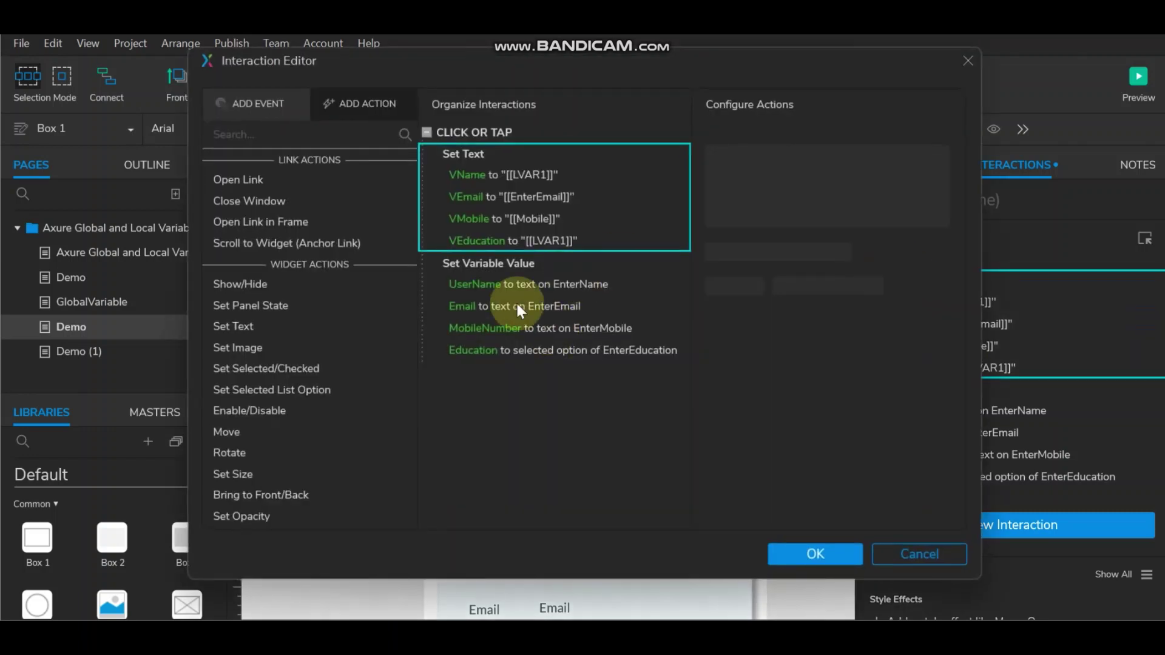
left_click(486, 239)
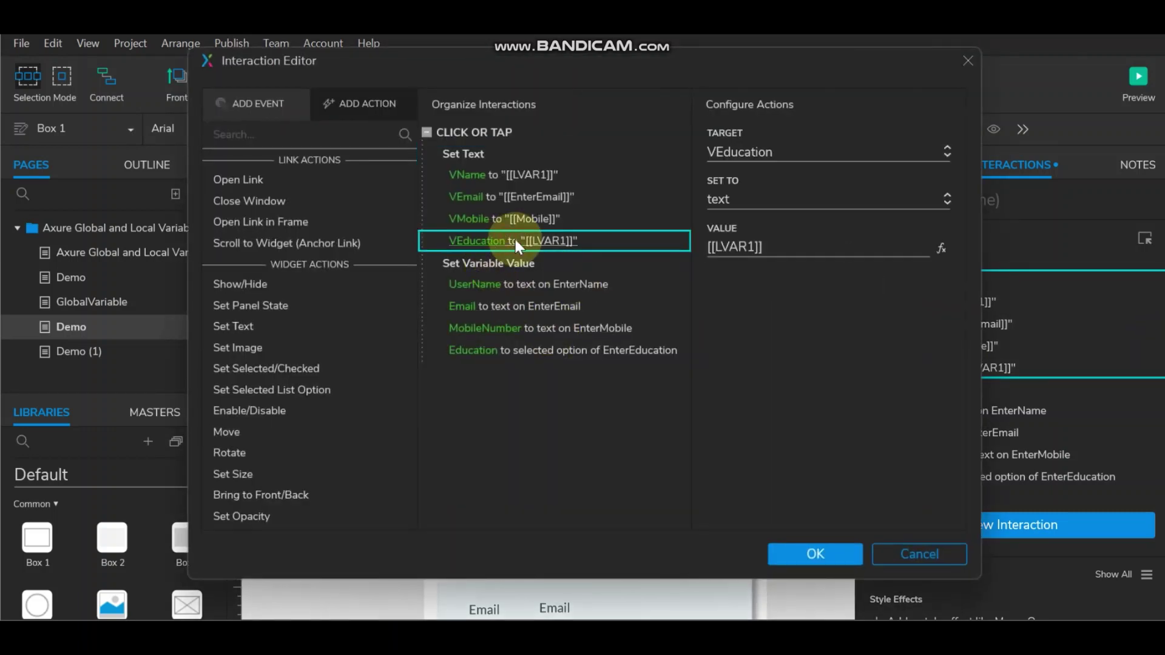
left_click(942, 247)
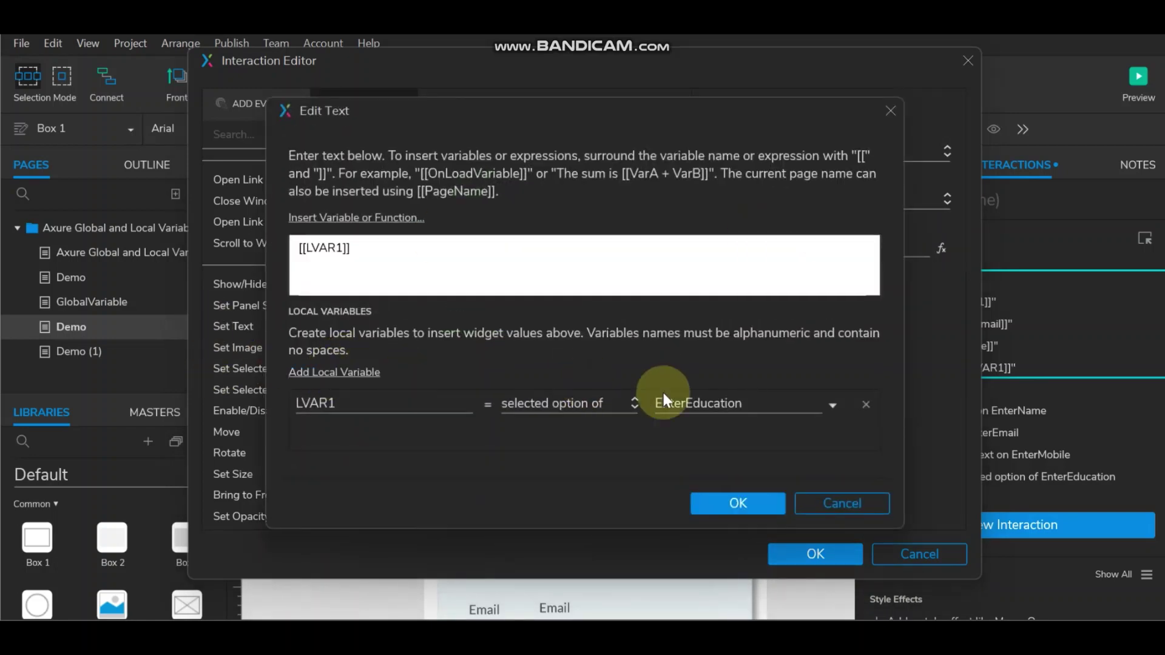
Step: Confirm [[LVAR1]] reads EnterEducation's selected option, then close the expression unchanged
left_click(620, 404)
left_click(620, 403)
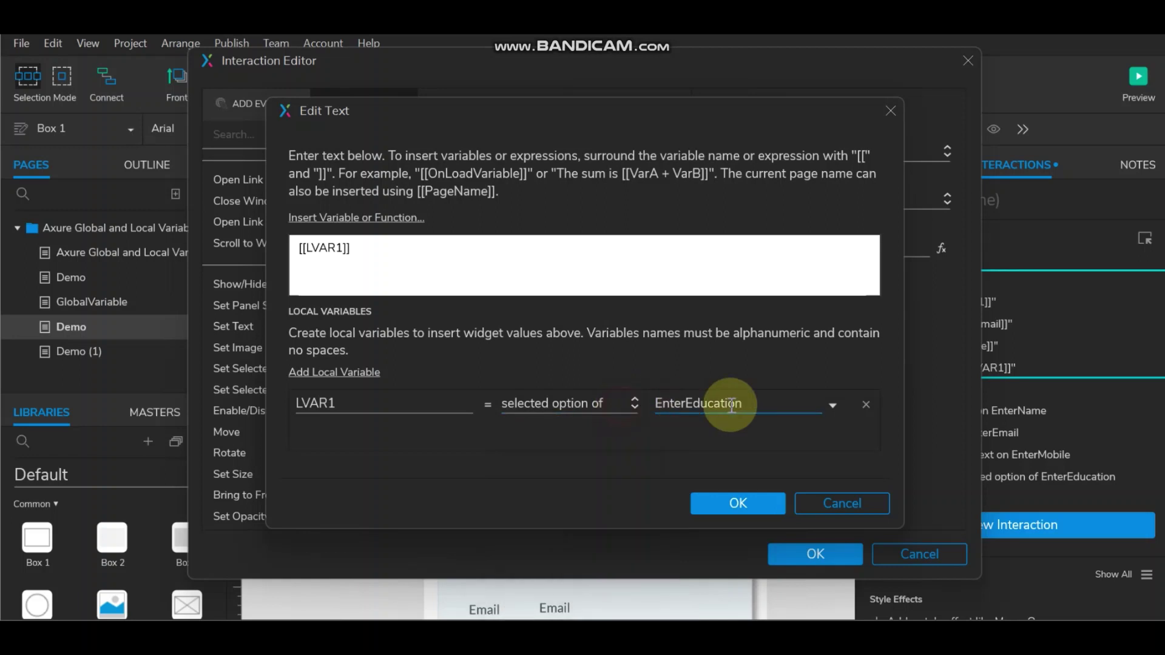
left_click(729, 403)
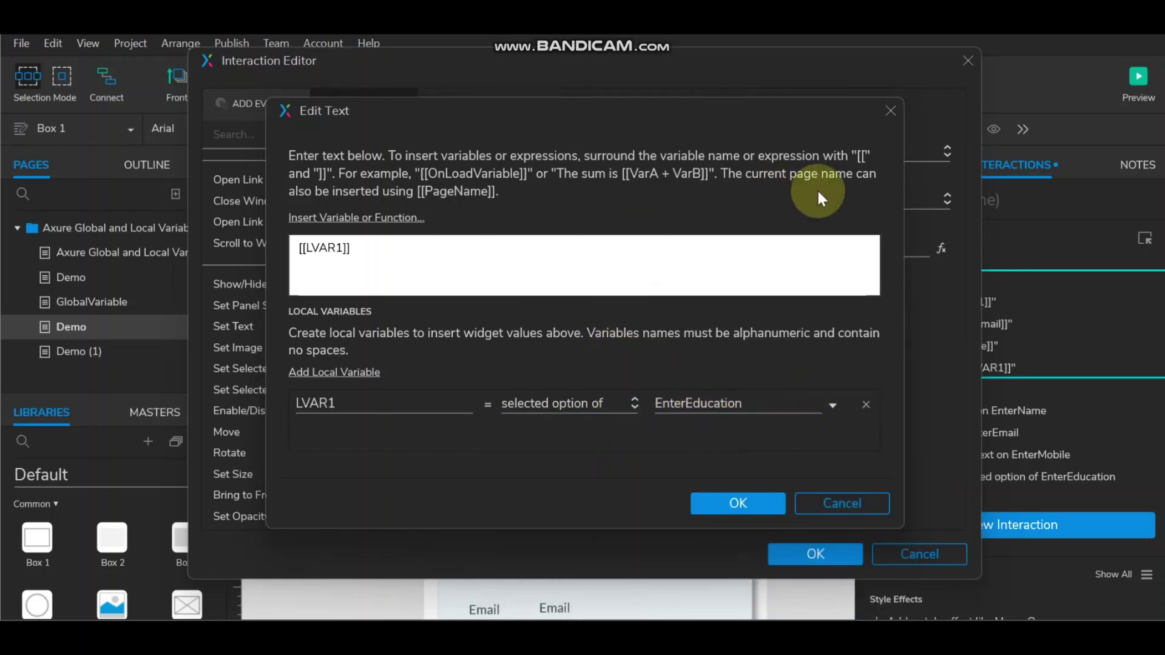
left_click(885, 108)
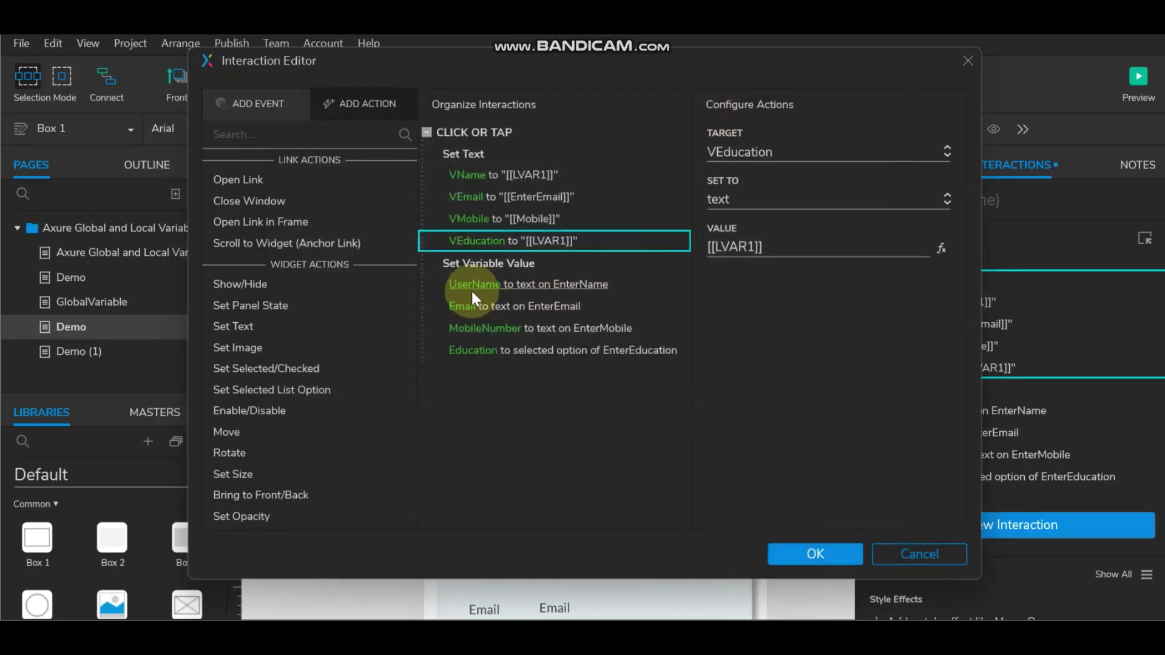
scroll(314, 449, "down", 3)
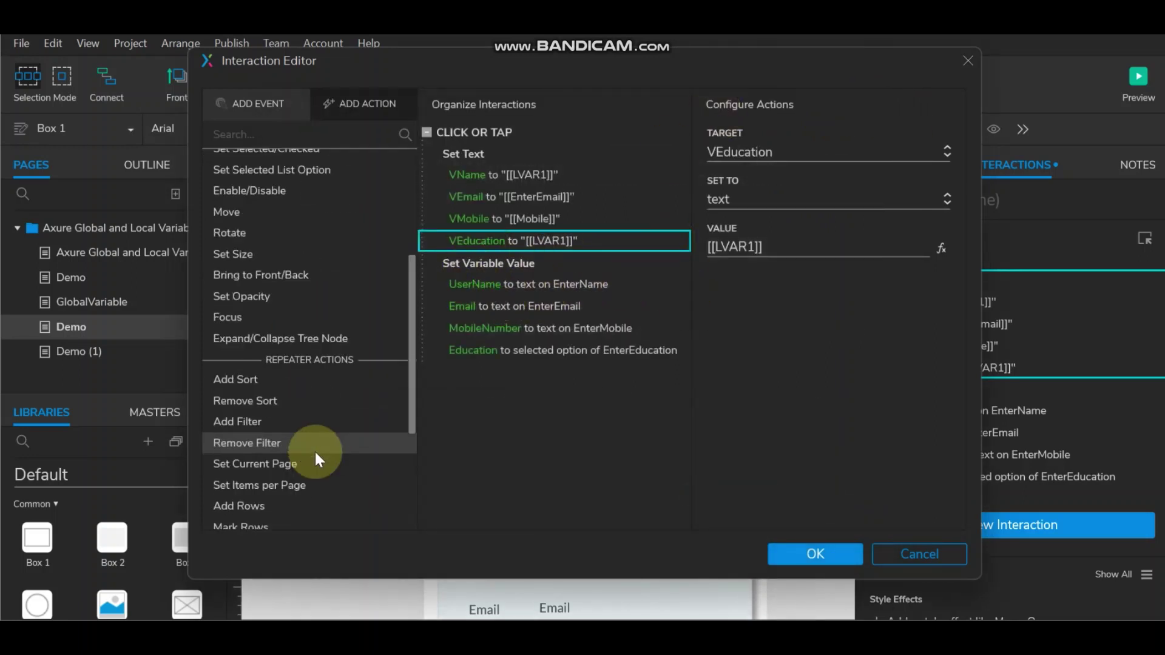
scroll(315, 448, "down", 3)
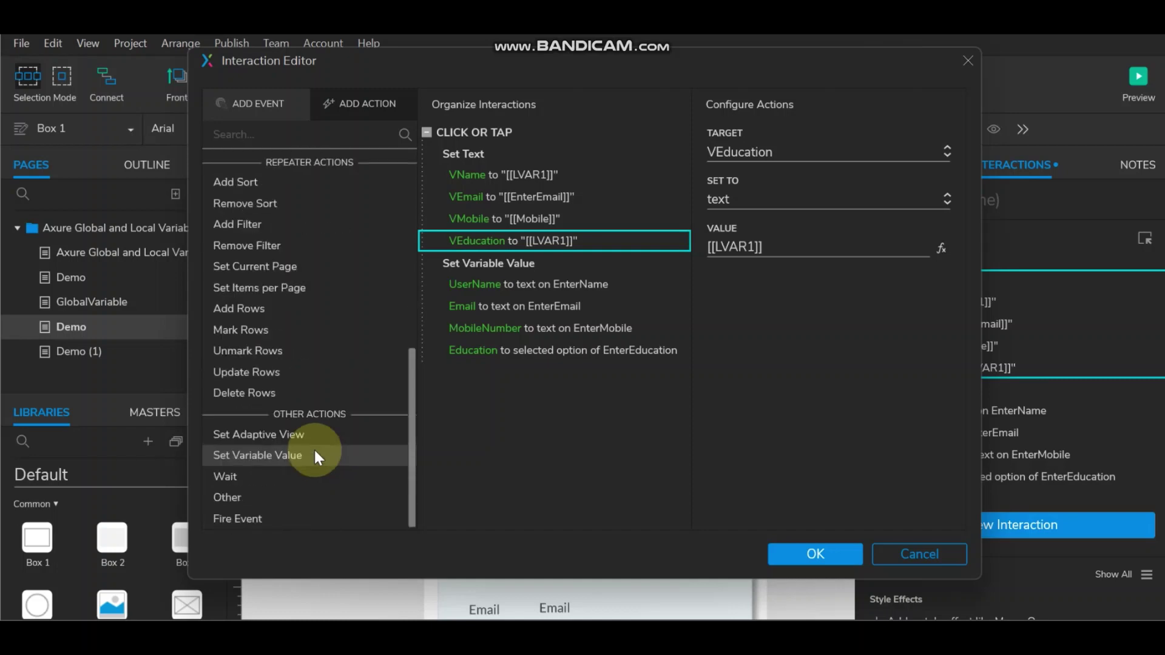
Step: Add a Set Variable Value action and review the Global Variables list, including UserID
left_click(275, 456)
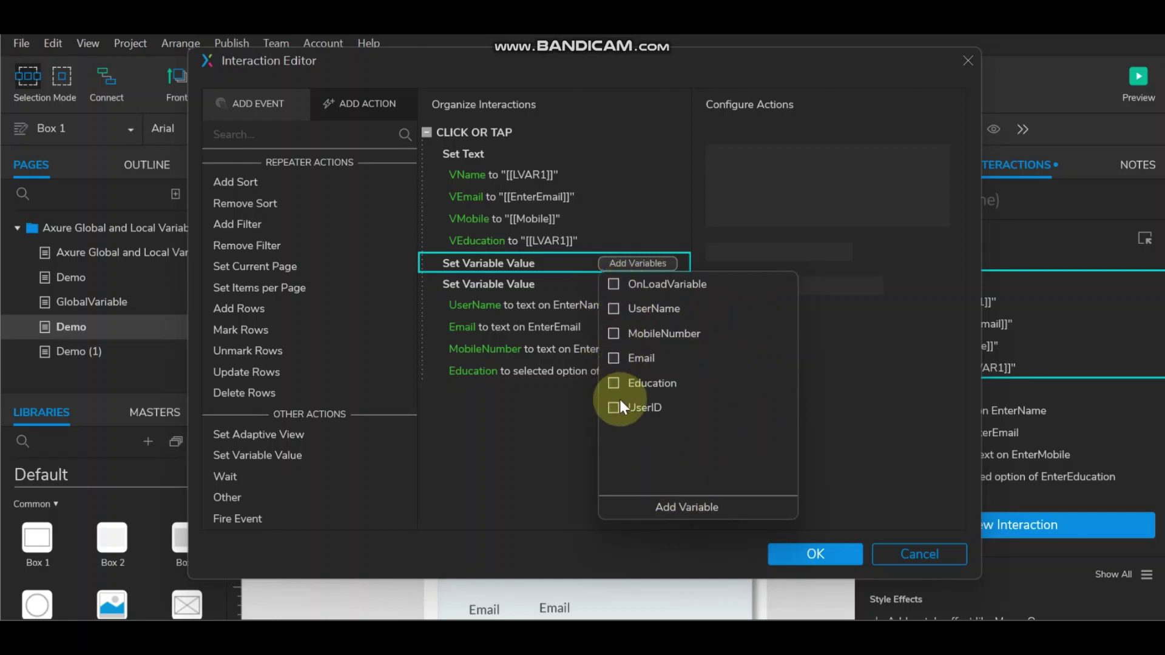
left_click(691, 506)
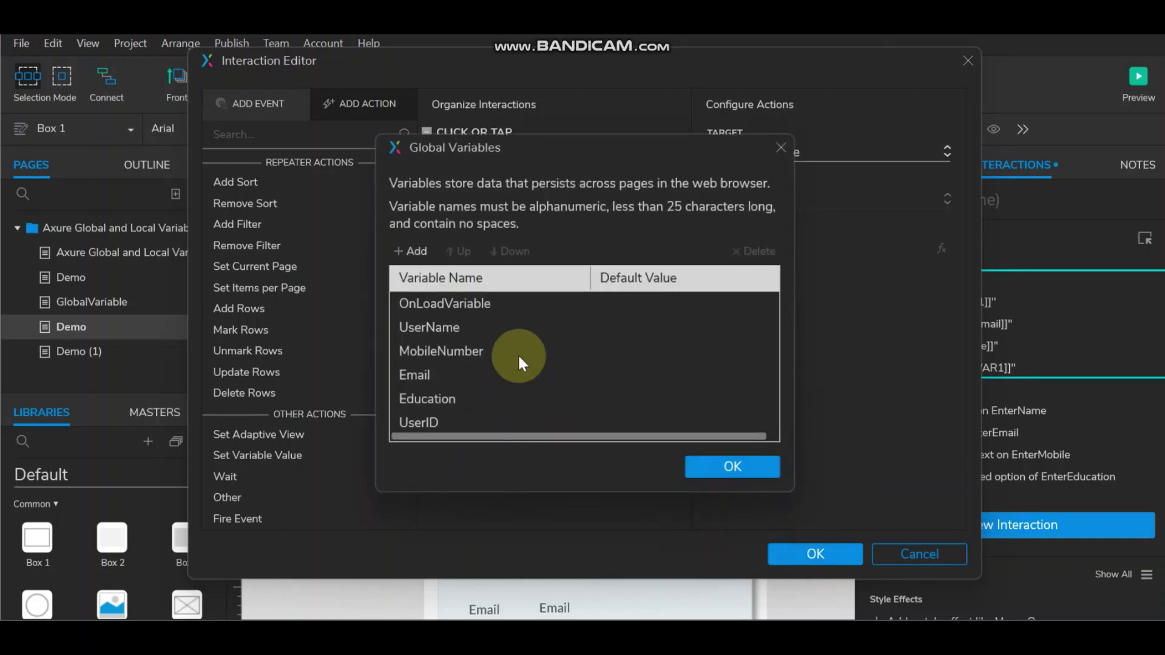
left_click(433, 419)
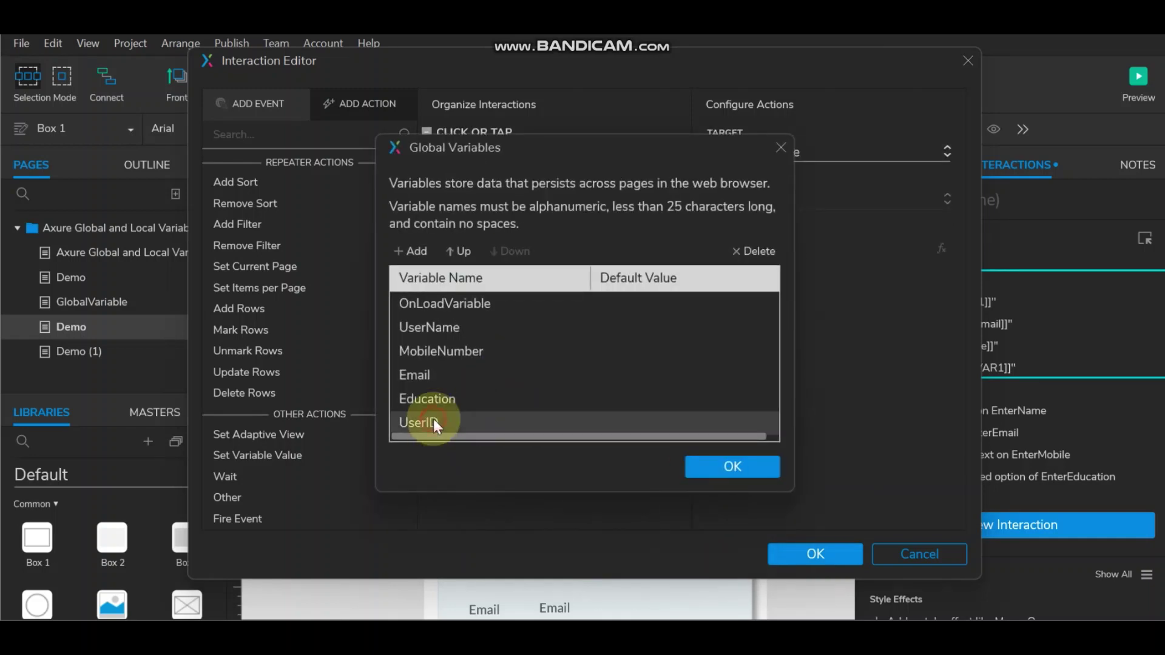
left_click(467, 419)
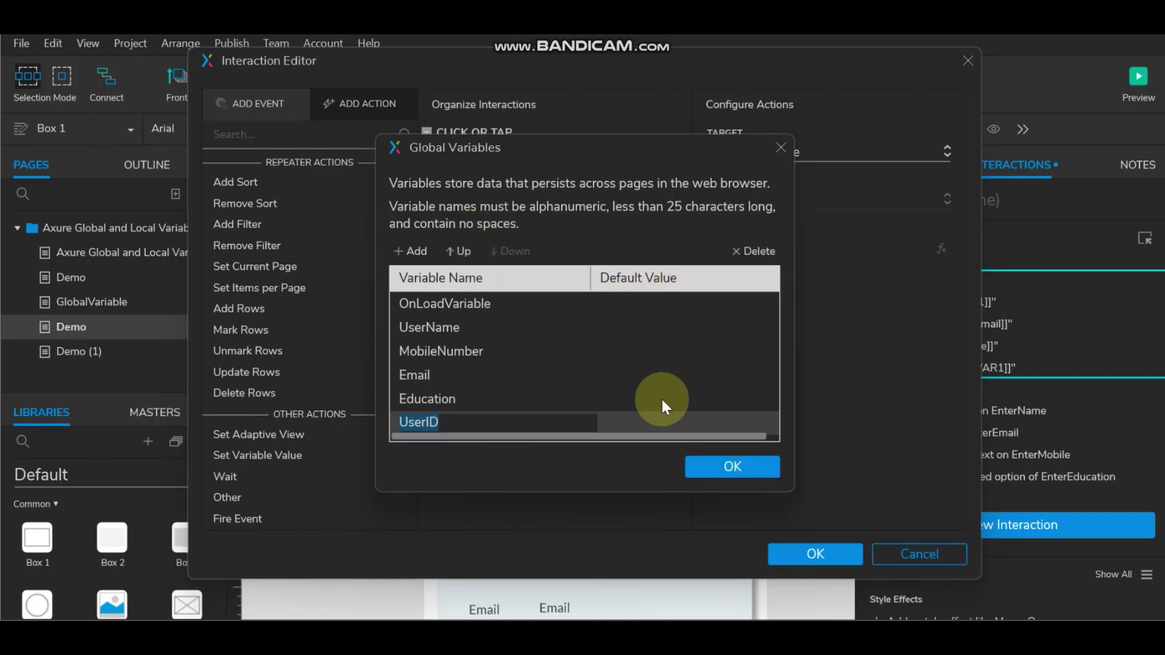
left_click(739, 464)
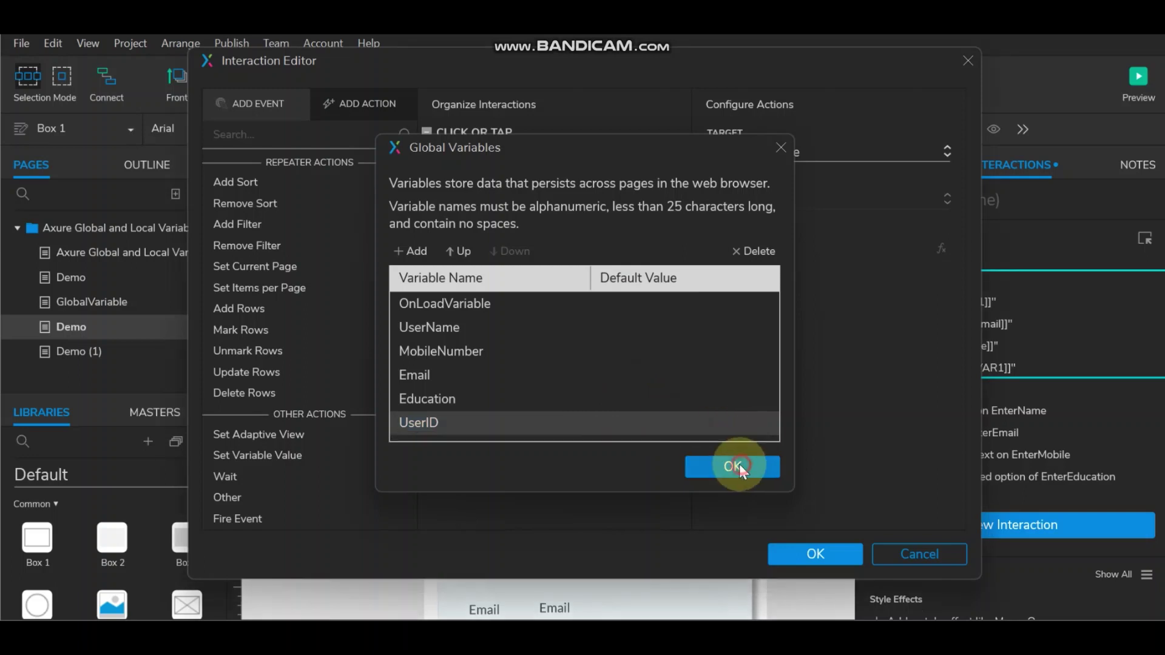
Step: Delete the empty Set Variable Value action and apply SUBMIT's interaction edits
left_click(519, 265)
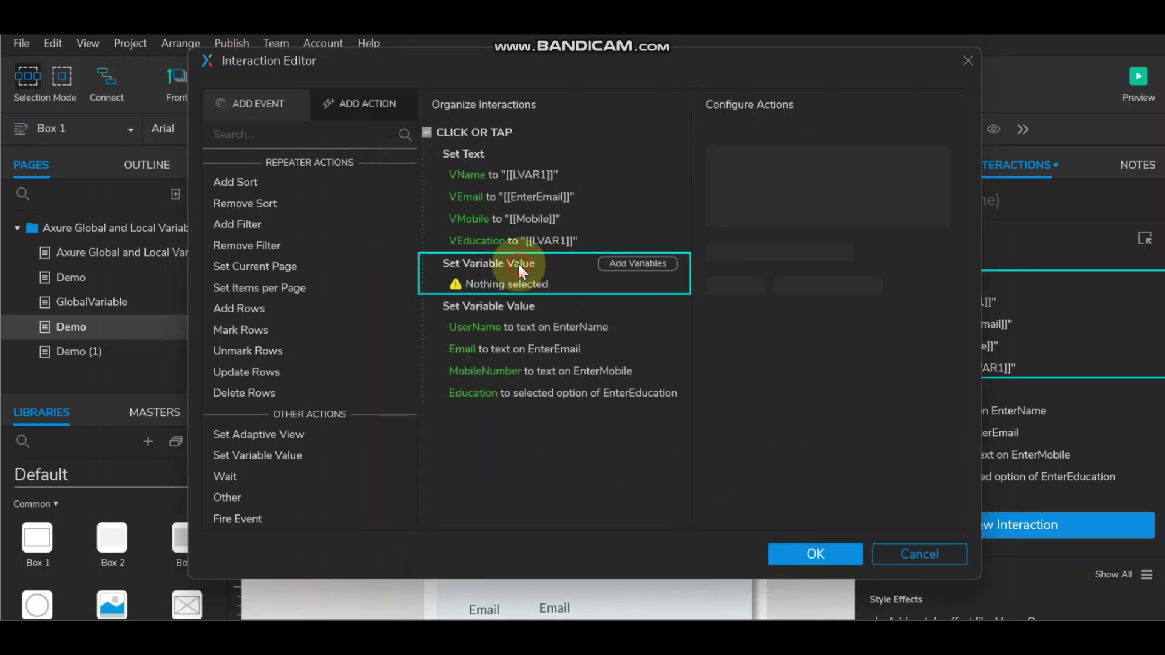
right_click(519, 265)
left_click(565, 316)
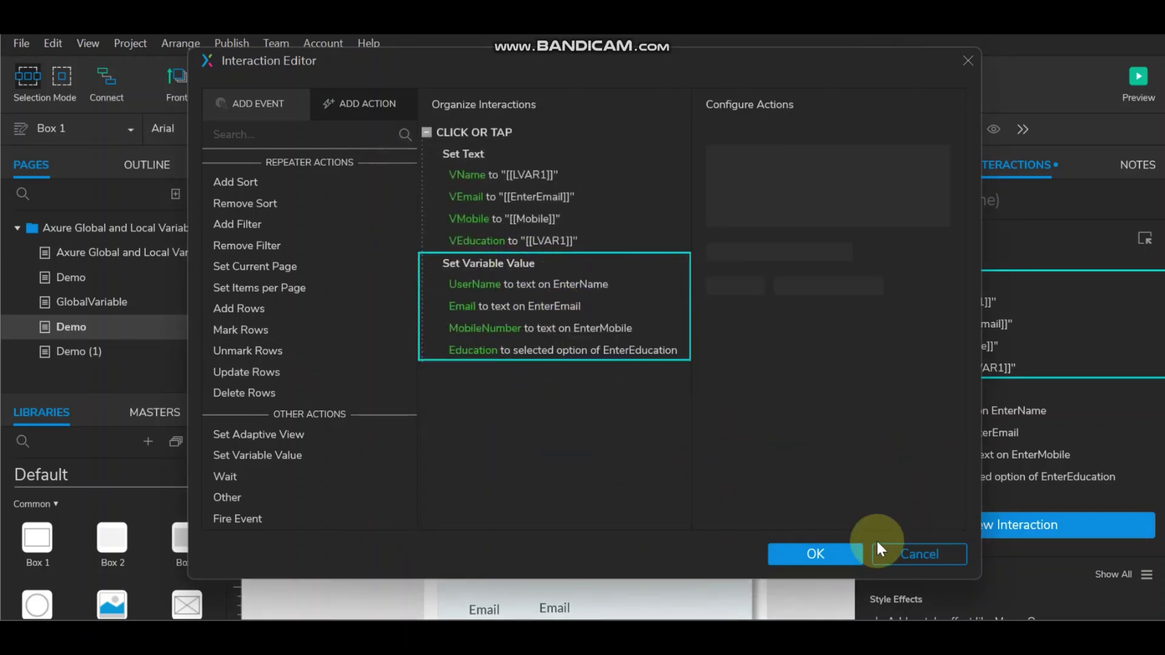
left_click(835, 552)
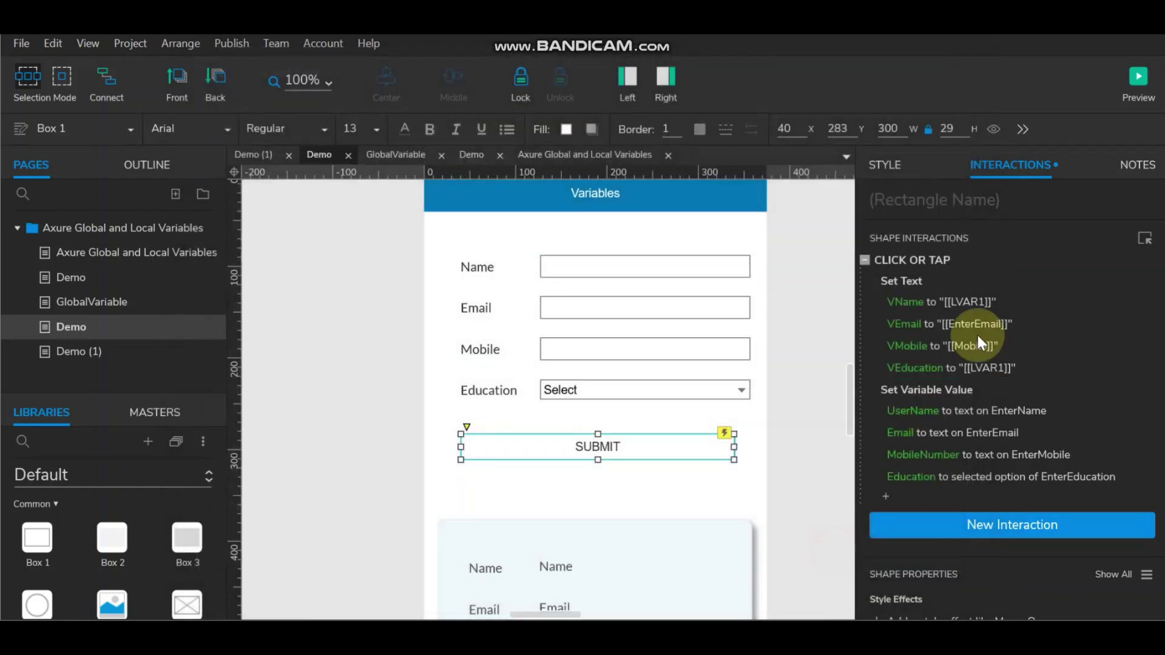
Step: Browse the Demo (1), GlobalVariable and Demo pages, then preview Axure Global and Local Variables
left_click(85, 352)
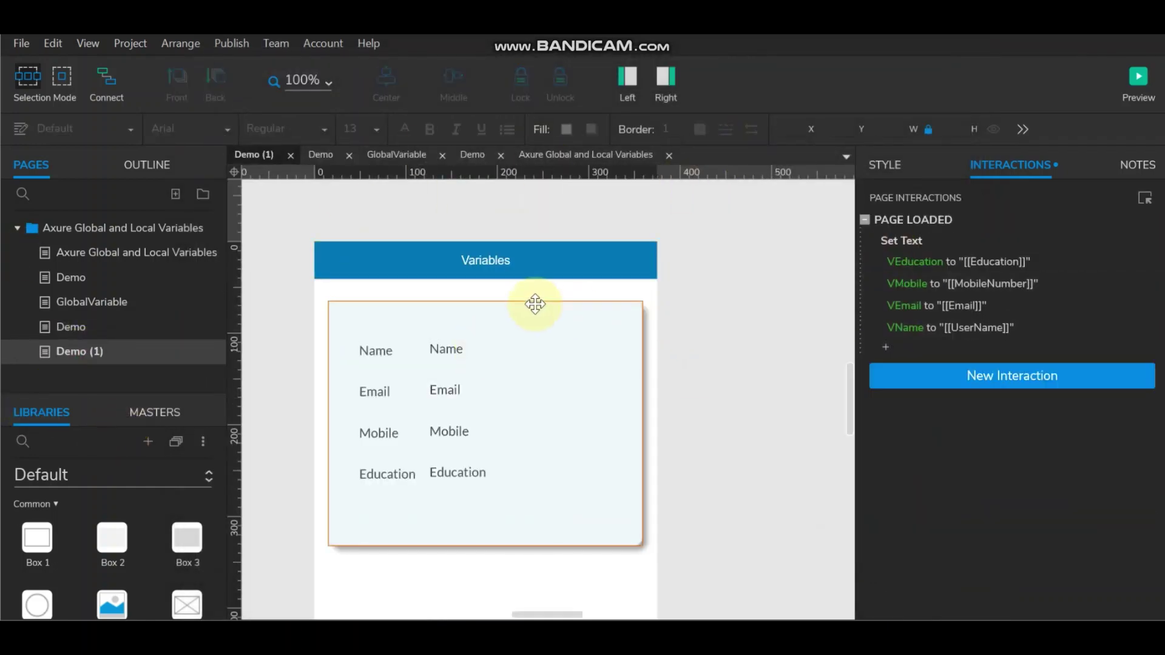
mouse_move(917, 228)
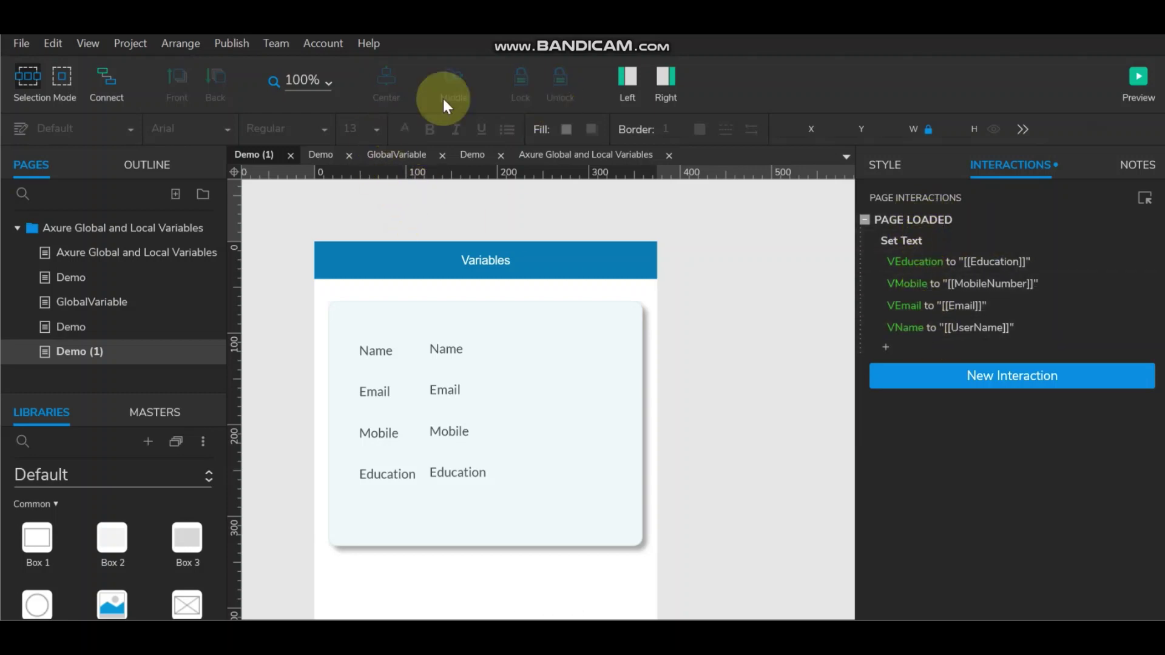
left_click(87, 301)
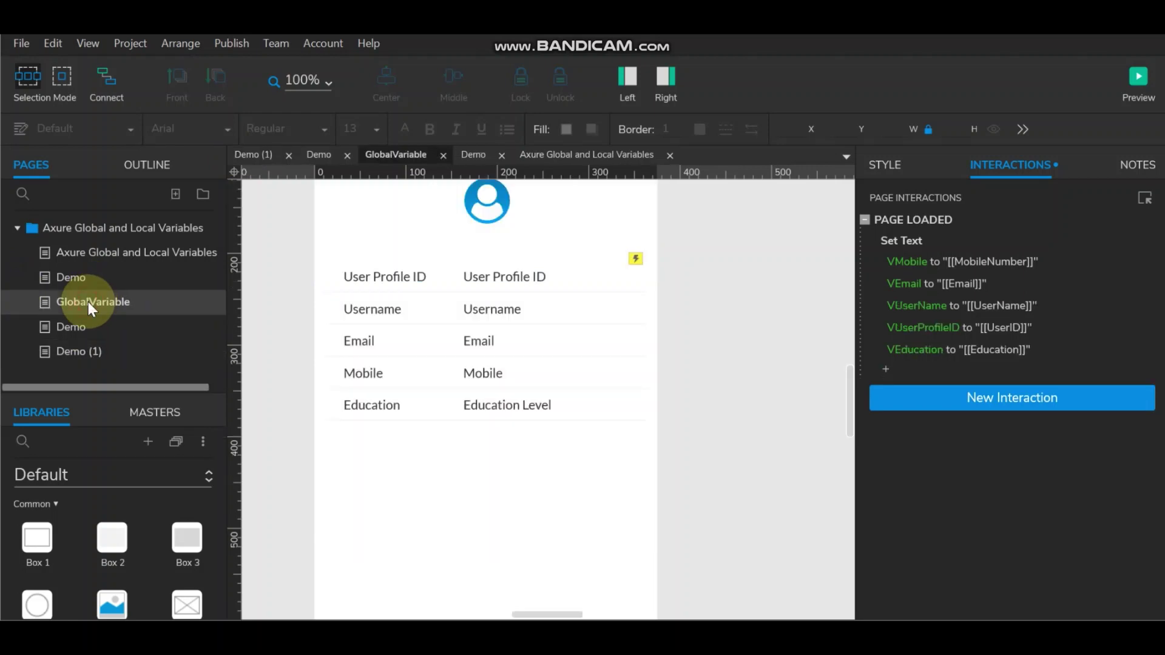
left_click(71, 277)
left_click(78, 250)
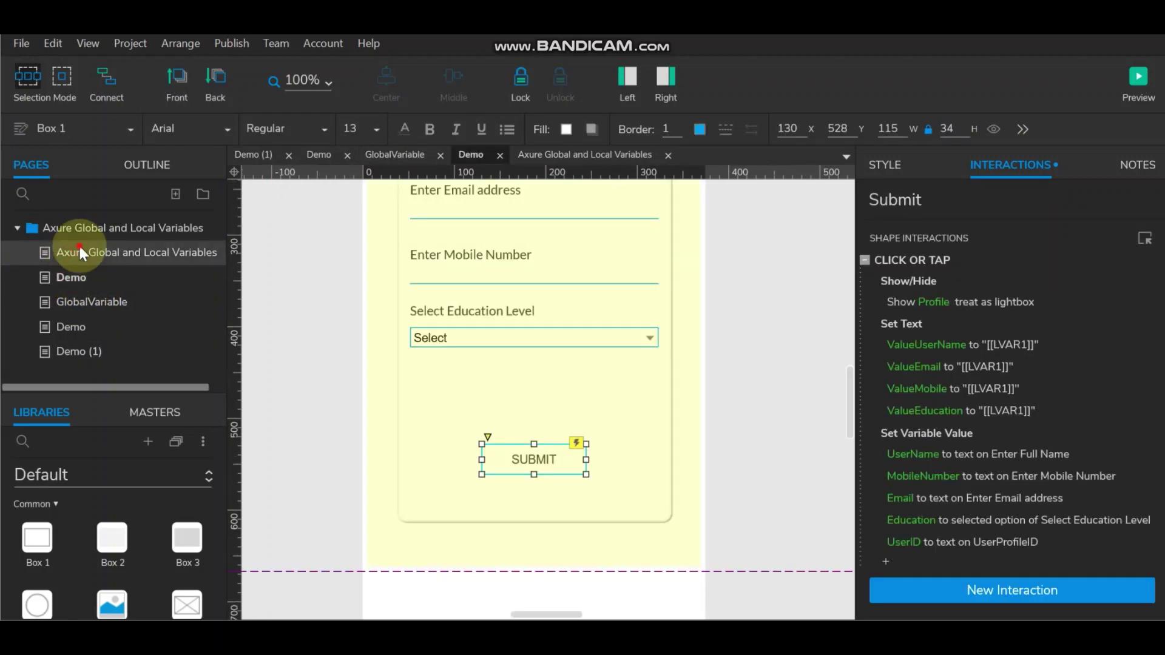
left_click(1139, 80)
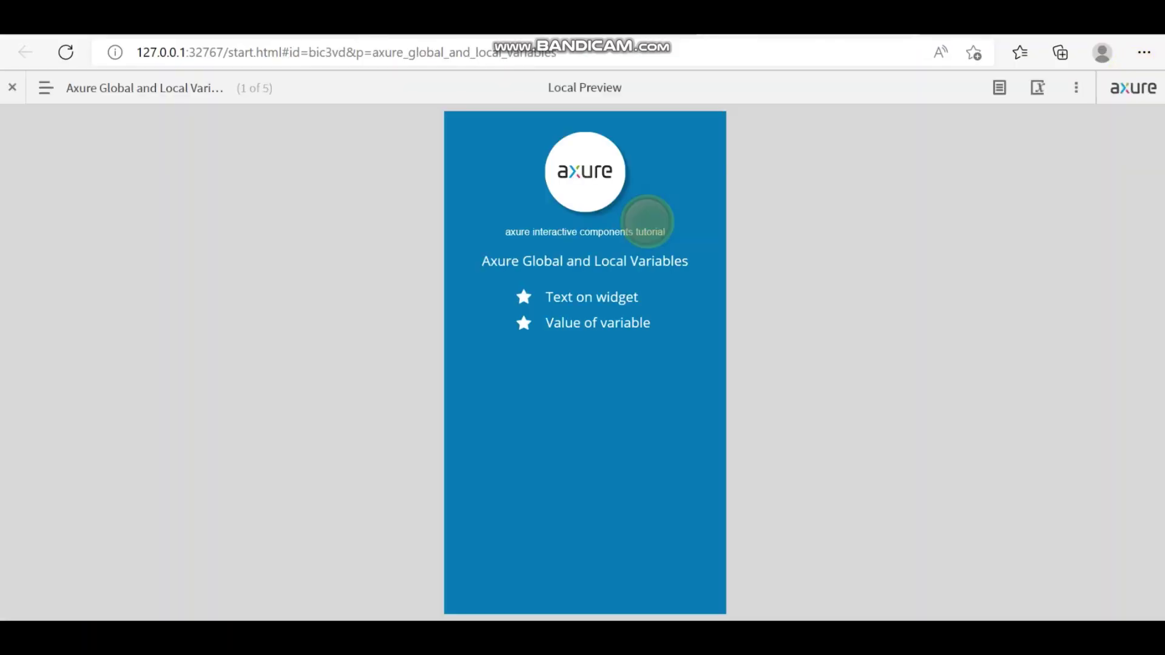
Step: Show the prototype's five-page sitemap beside the Axure Global and Local Variables preview
left_click(41, 90)
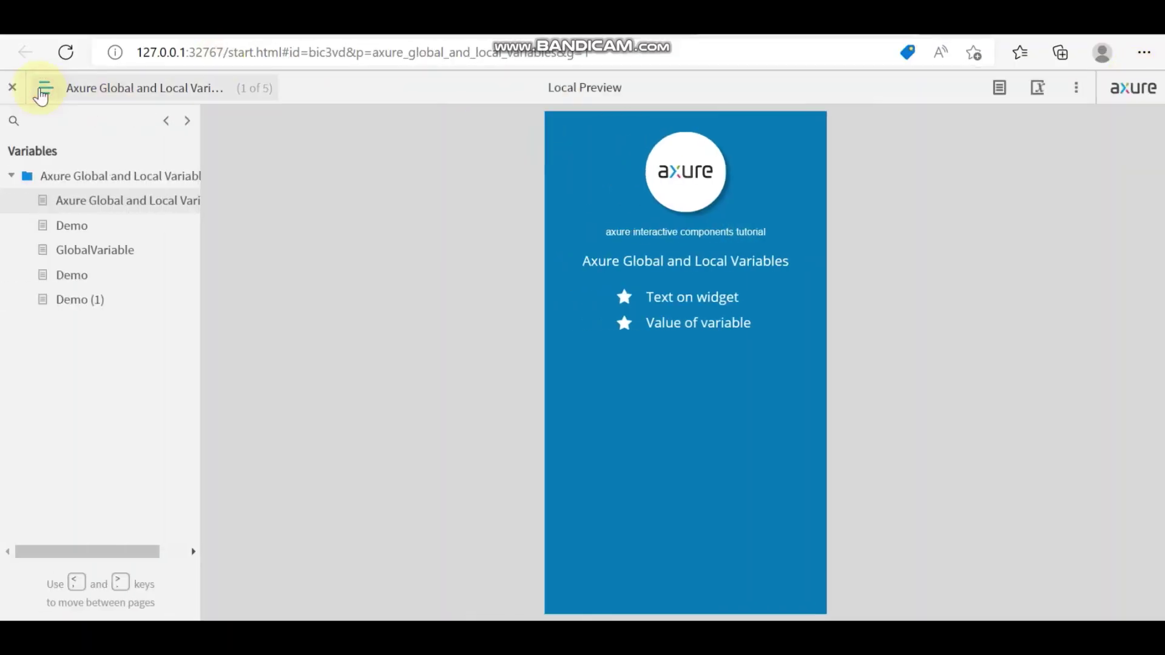